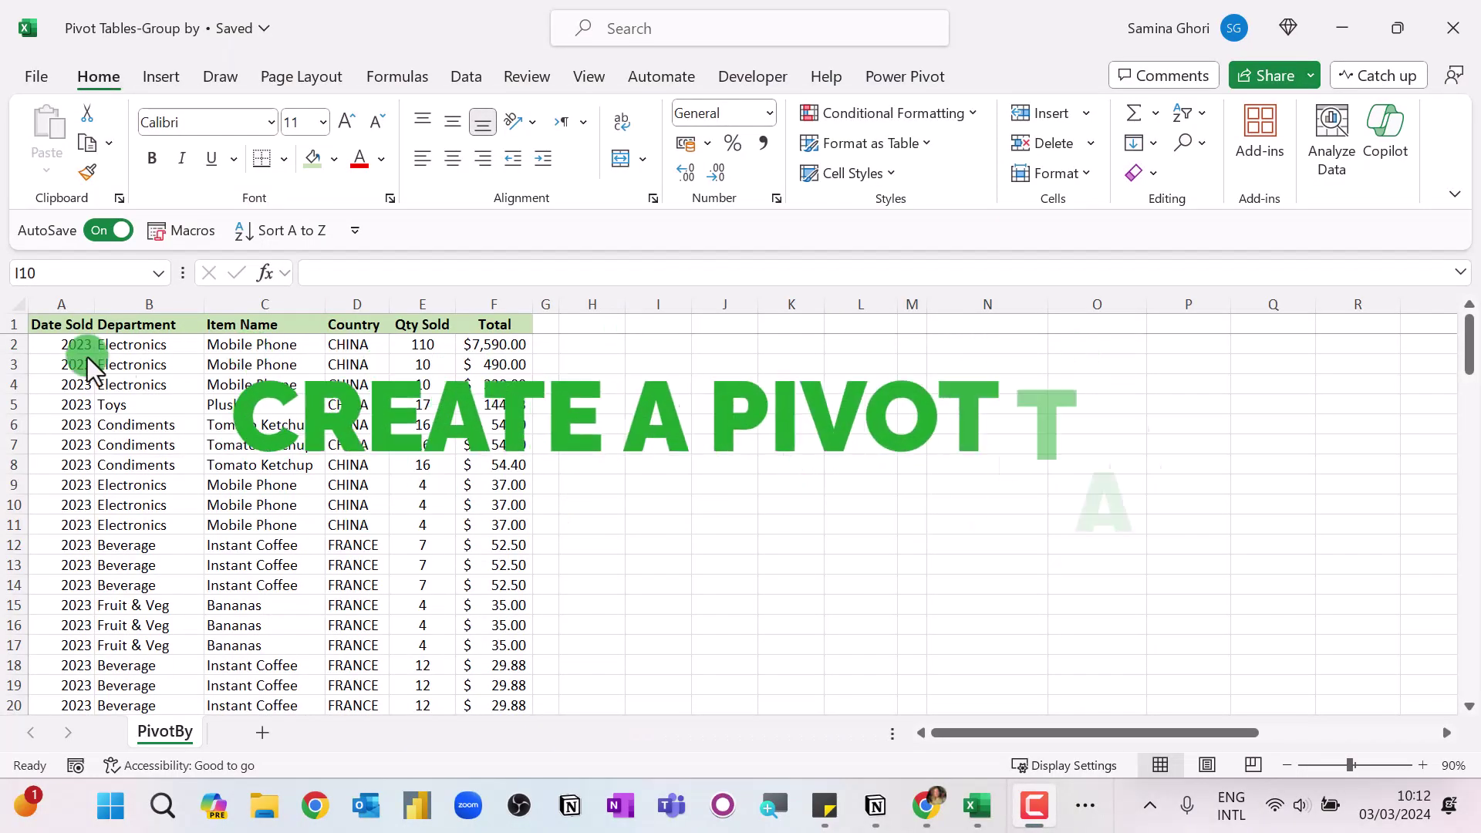
Insert a PivotTable from the range A1:F113, placed on the existing worksheet at cell H2.
{"action": "left_click", "coordinate": [76, 322]}
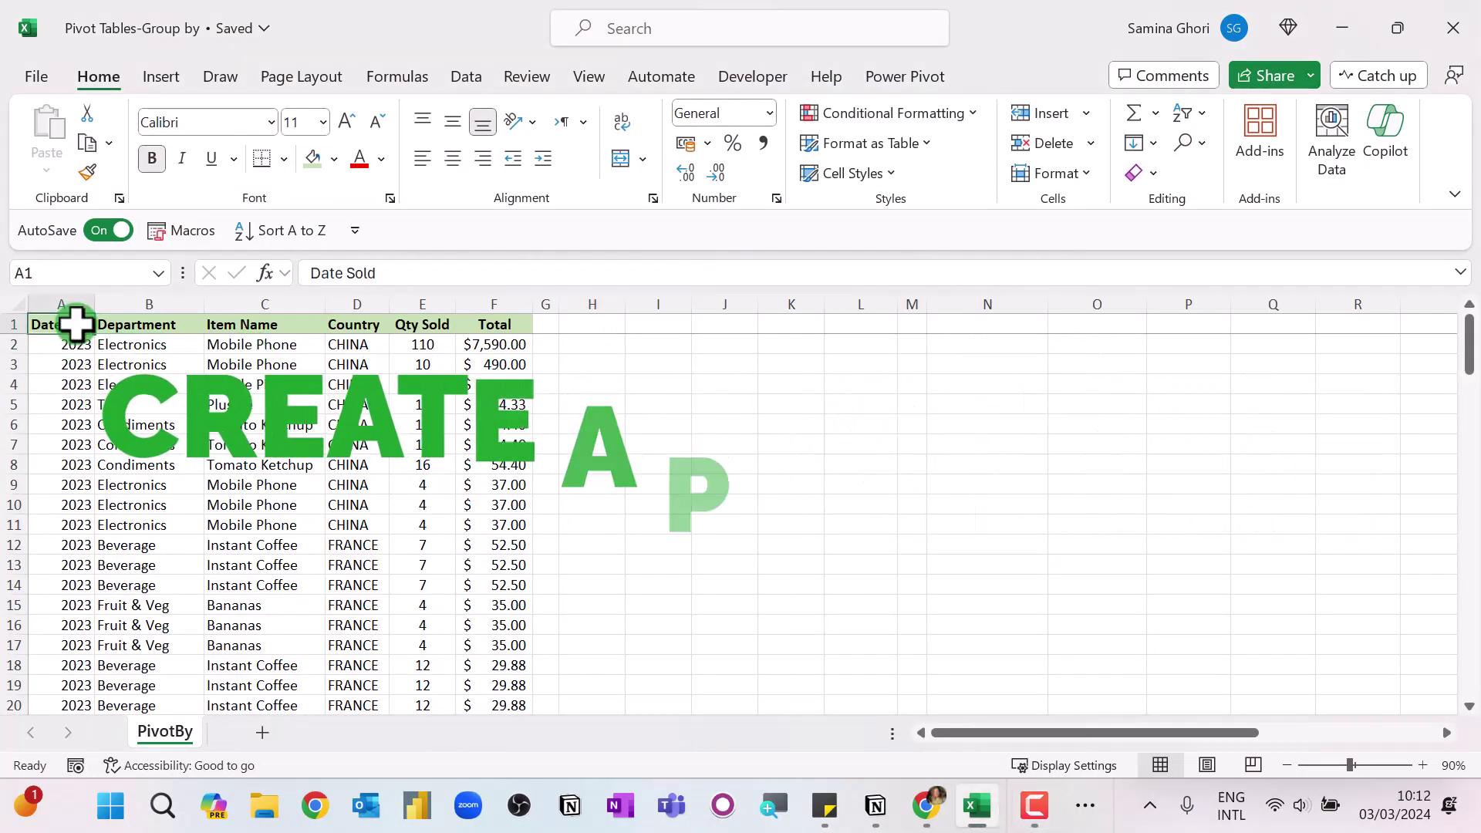
{"action": "key", "text": "ctrl+shift+Right"}
{"action": "key", "text": "ctrl+shift+Down"}
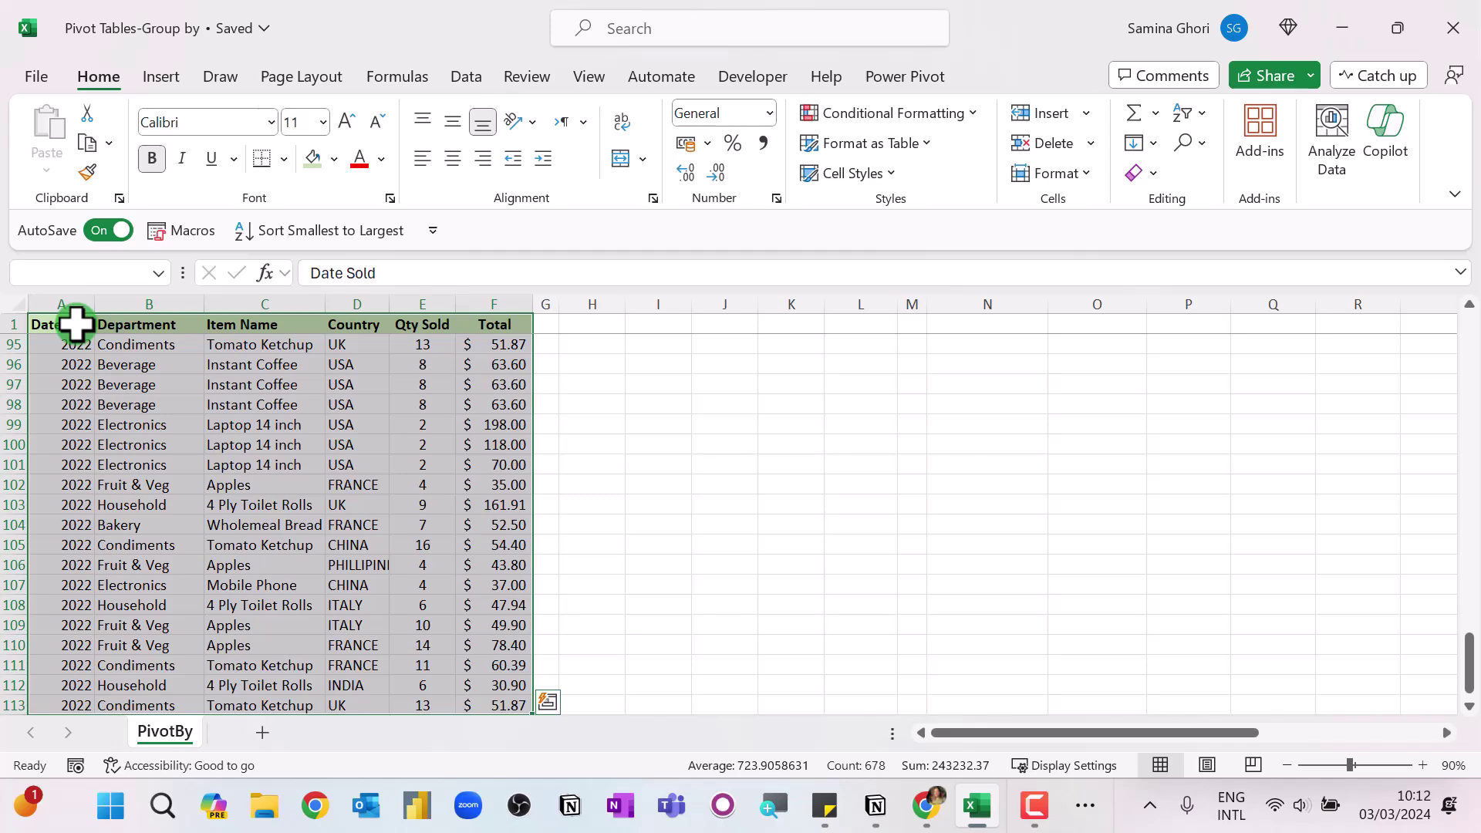
{"action": "left_click", "coordinate": [182, 77]}
{"action": "left_click", "coordinate": [57, 148]}
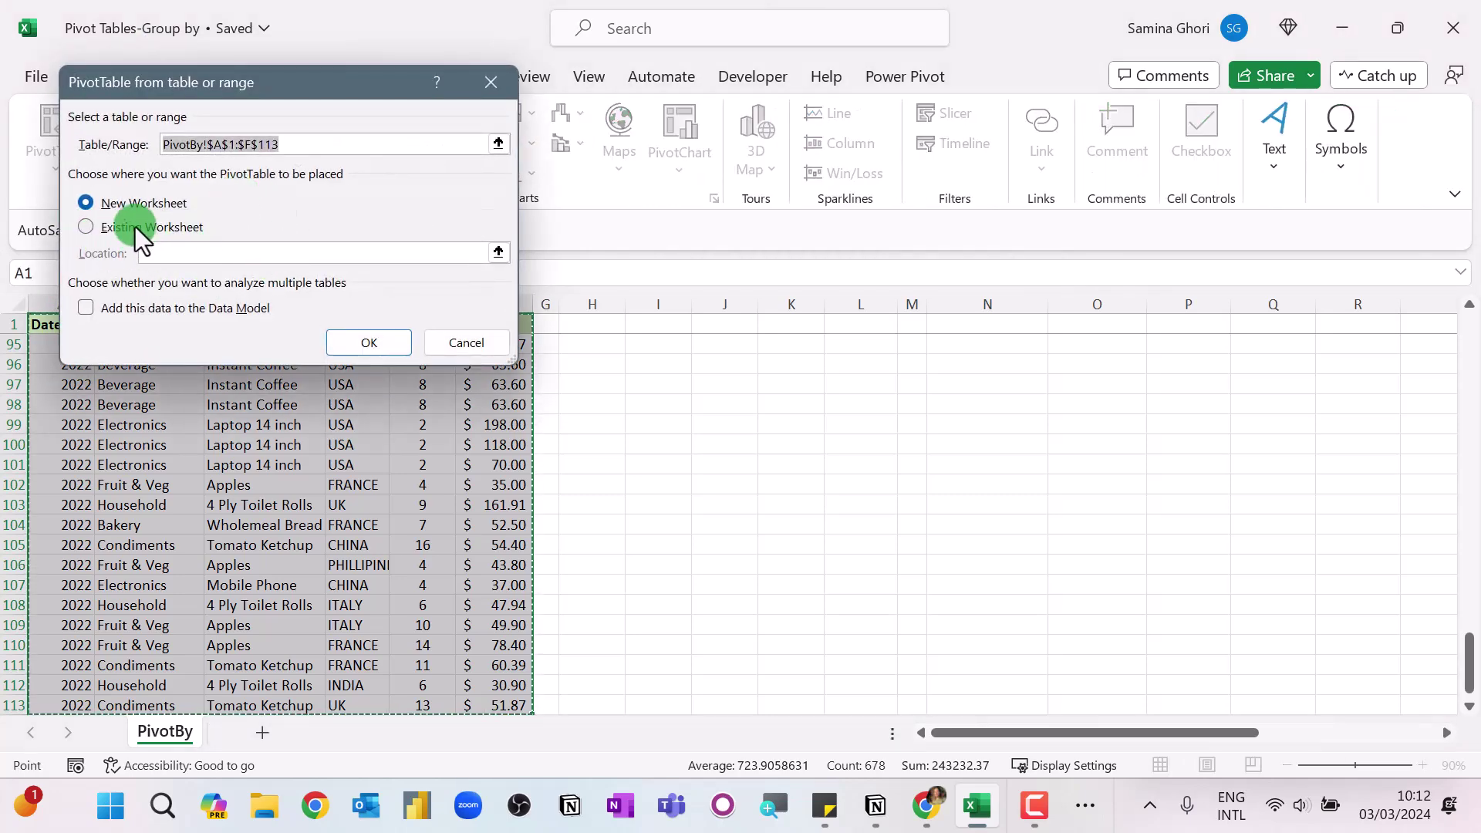
{"action": "left_click", "coordinate": [143, 231]}
{"action": "scroll", "coordinate": [1418, 538], "scroll_direction": "up", "scroll_amount": 1}
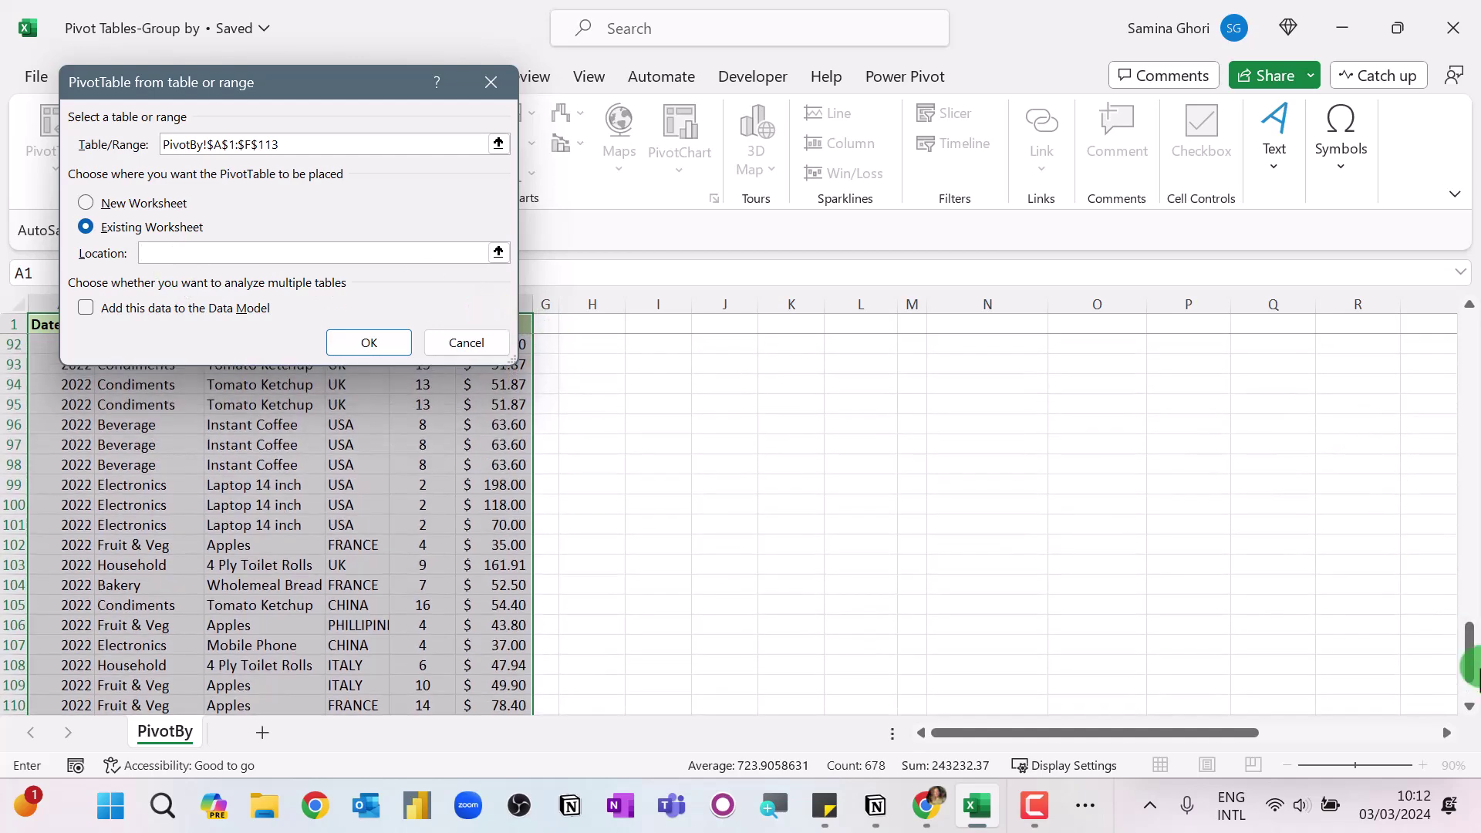
{"action": "left_click_drag", "start_coordinate": [1470, 656], "coordinate": [1470, 344]}
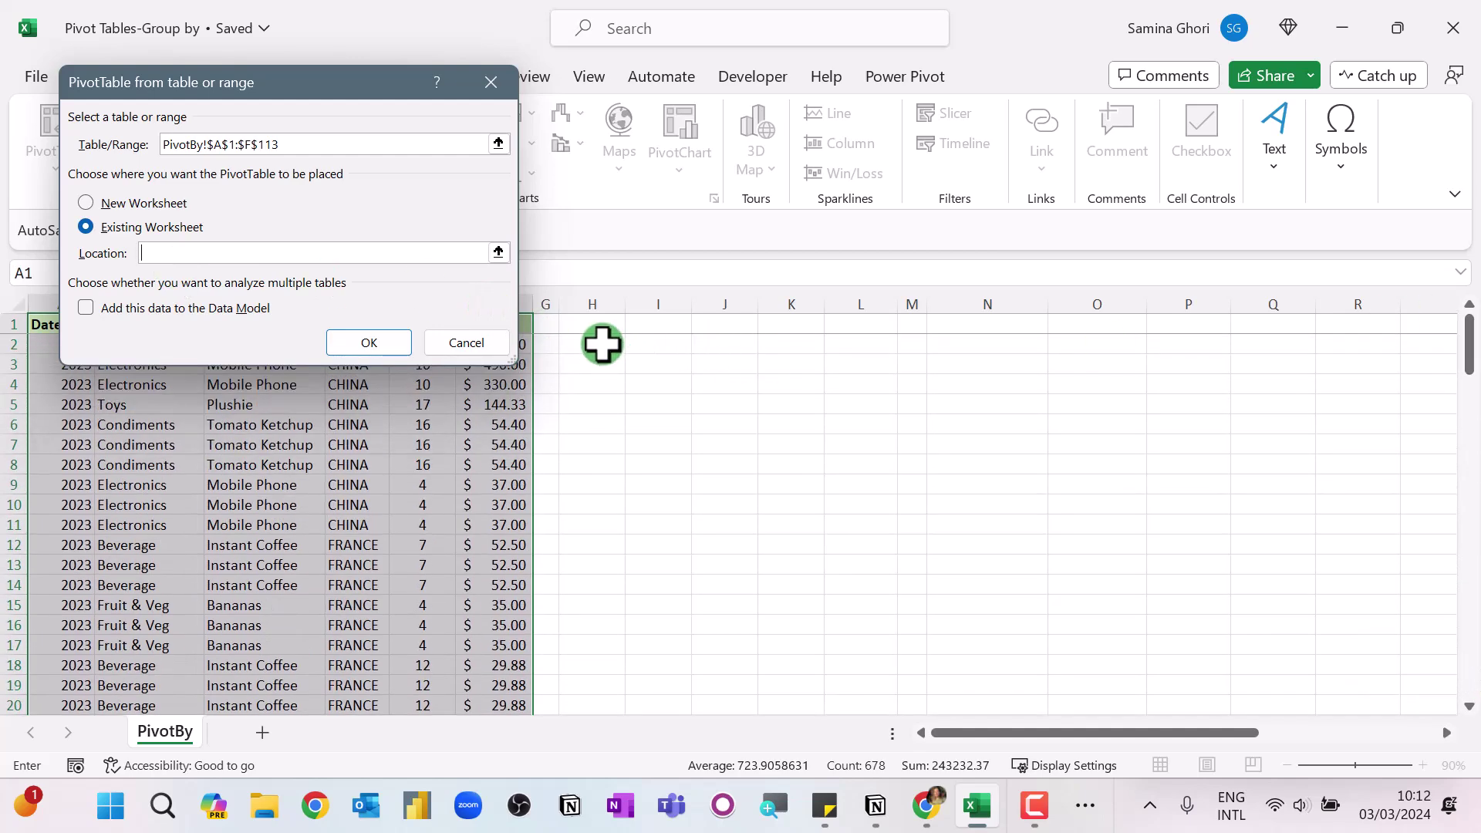
{"action": "left_click", "coordinate": [602, 343]}
{"action": "left_click", "coordinate": [362, 344]}
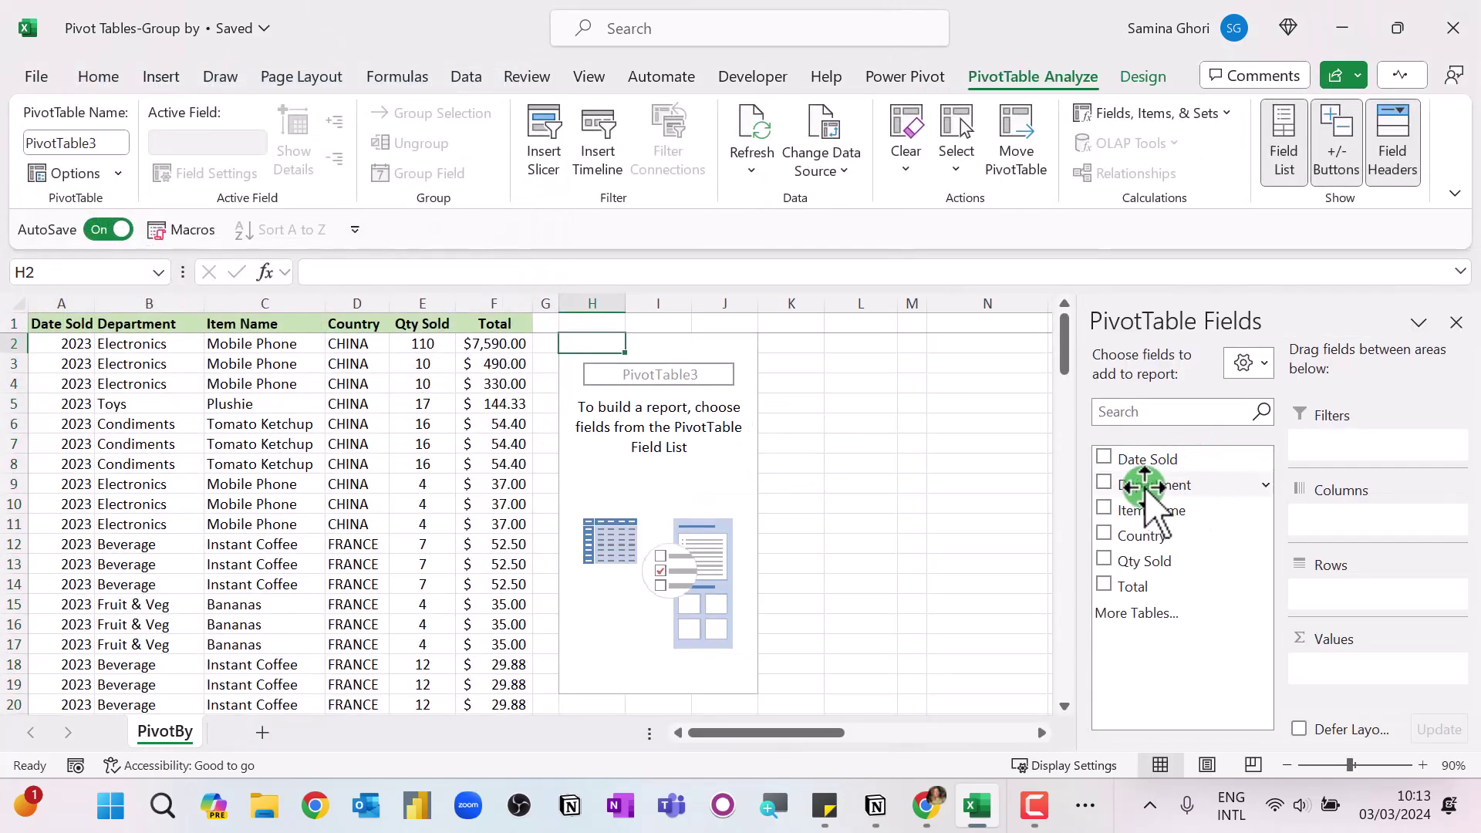
Assign Department to the PivotTable's rows, Date Sold to its columns and Total to its values, then close the field list.
{"action": "left_click_drag", "start_coordinate": [1146, 486], "coordinate": [1358, 605]}
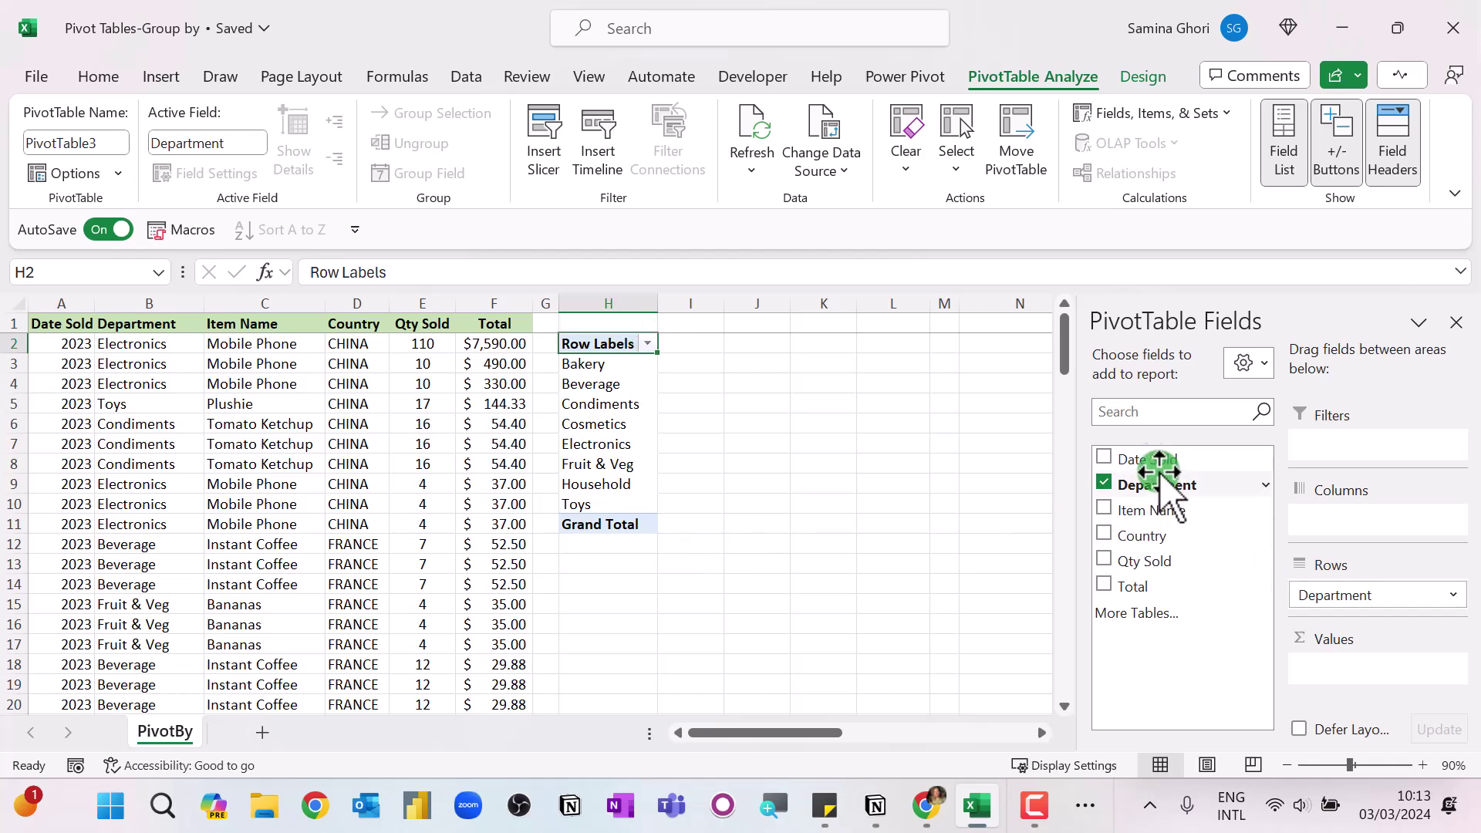
{"action": "left_click_drag", "start_coordinate": [1151, 463], "coordinate": [1333, 519]}
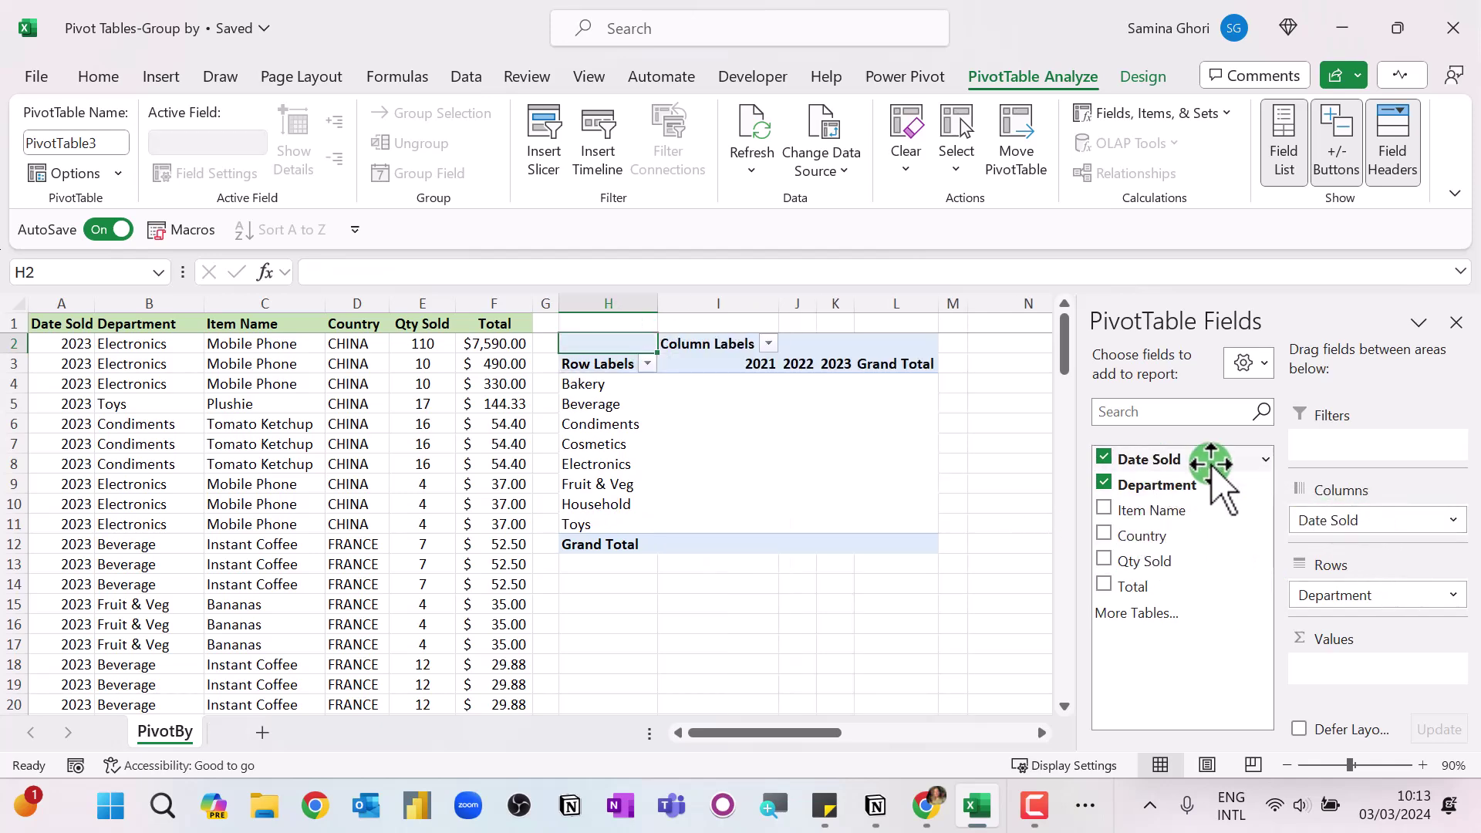
{"action": "left_click_drag", "start_coordinate": [1133, 587], "coordinate": [1380, 669]}
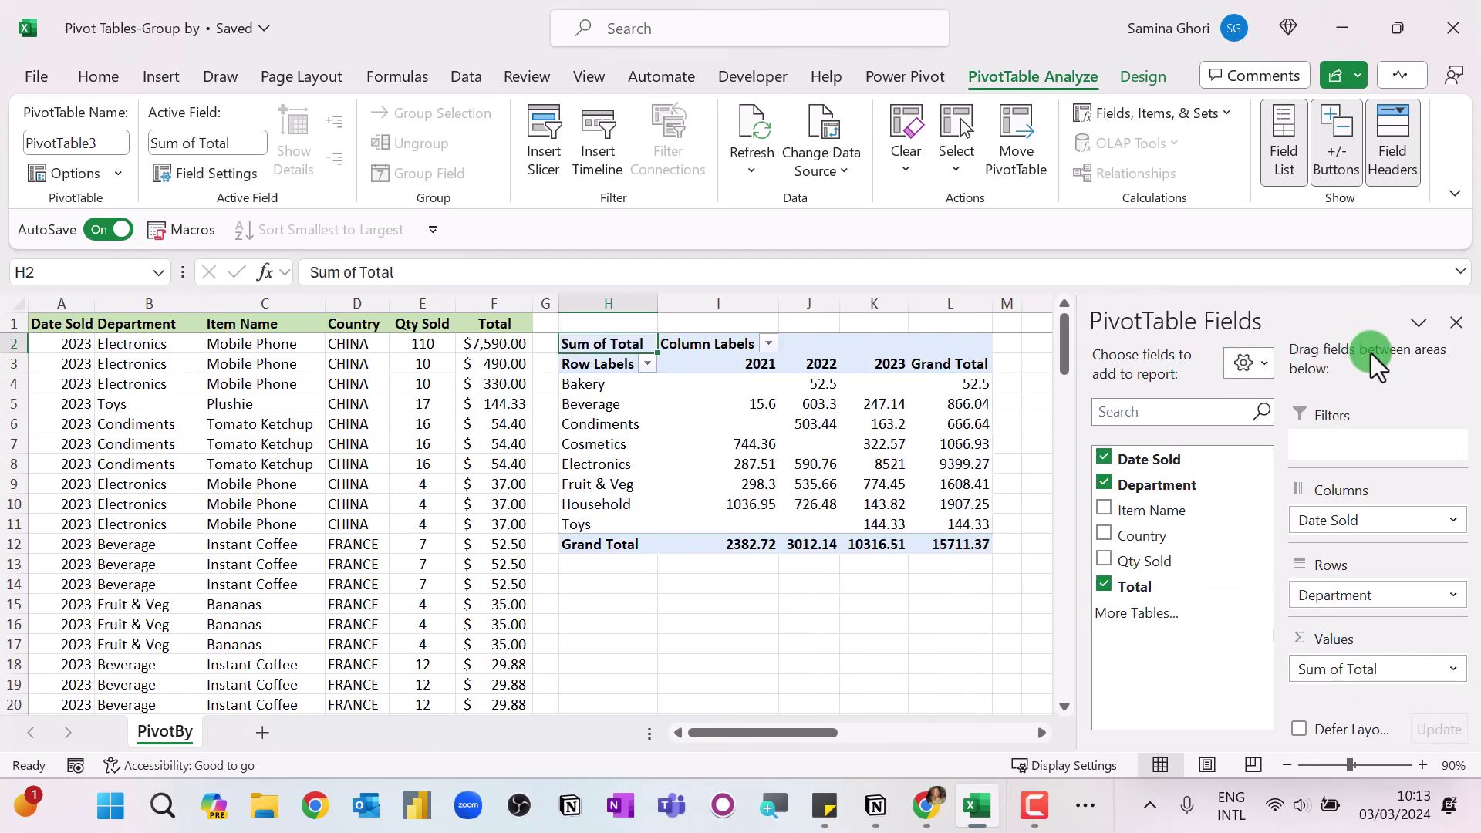
{"action": "left_click", "coordinate": [1458, 324]}
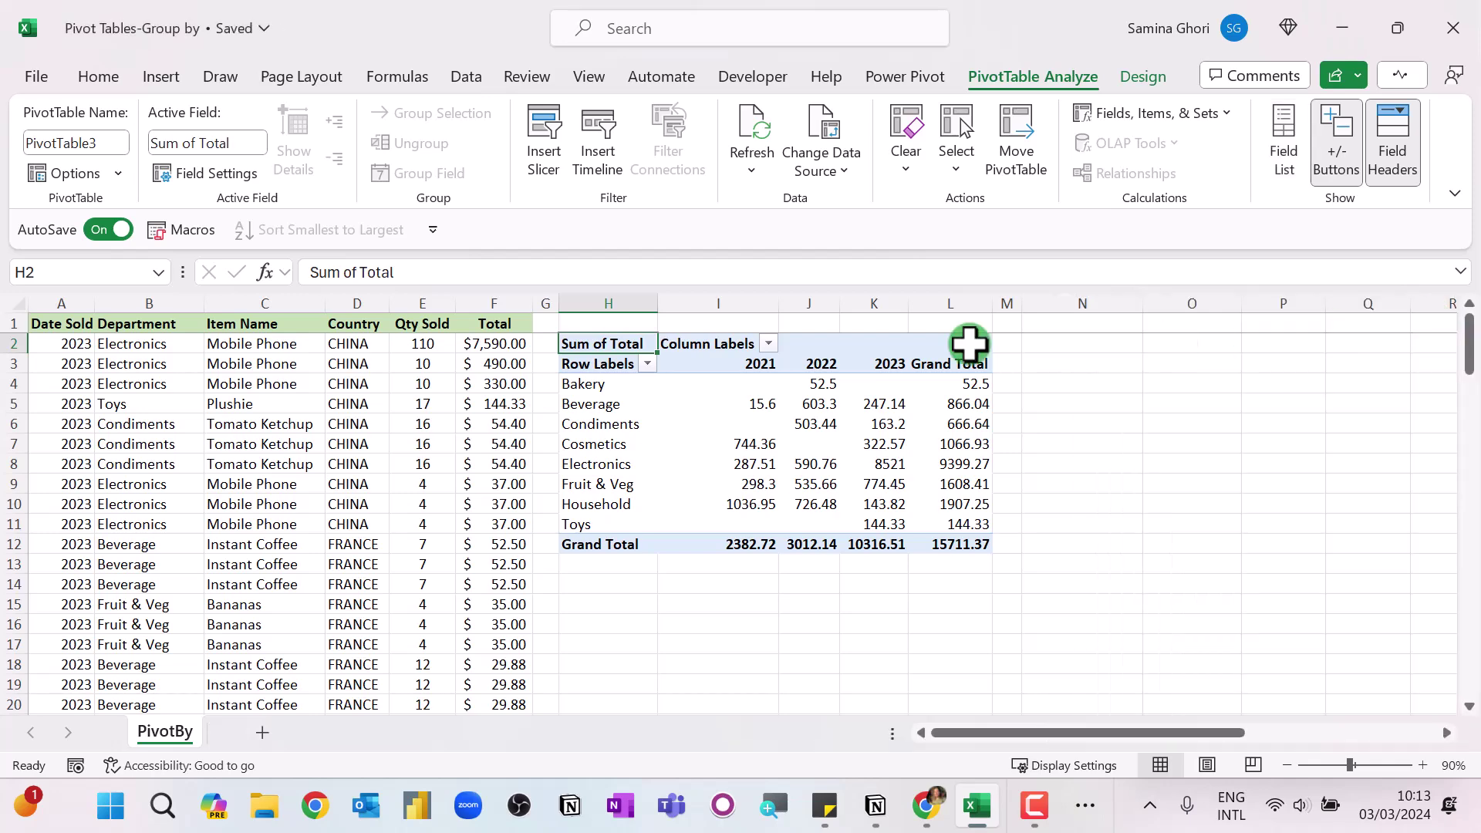
Move the PivotTable so it starts at cell N2 and narrow columns N and O.
{"action": "left_click_drag", "start_coordinate": [622, 345], "coordinate": [912, 548]}
{"action": "left_click_drag", "start_coordinate": [632, 332], "coordinate": [1052, 339]}
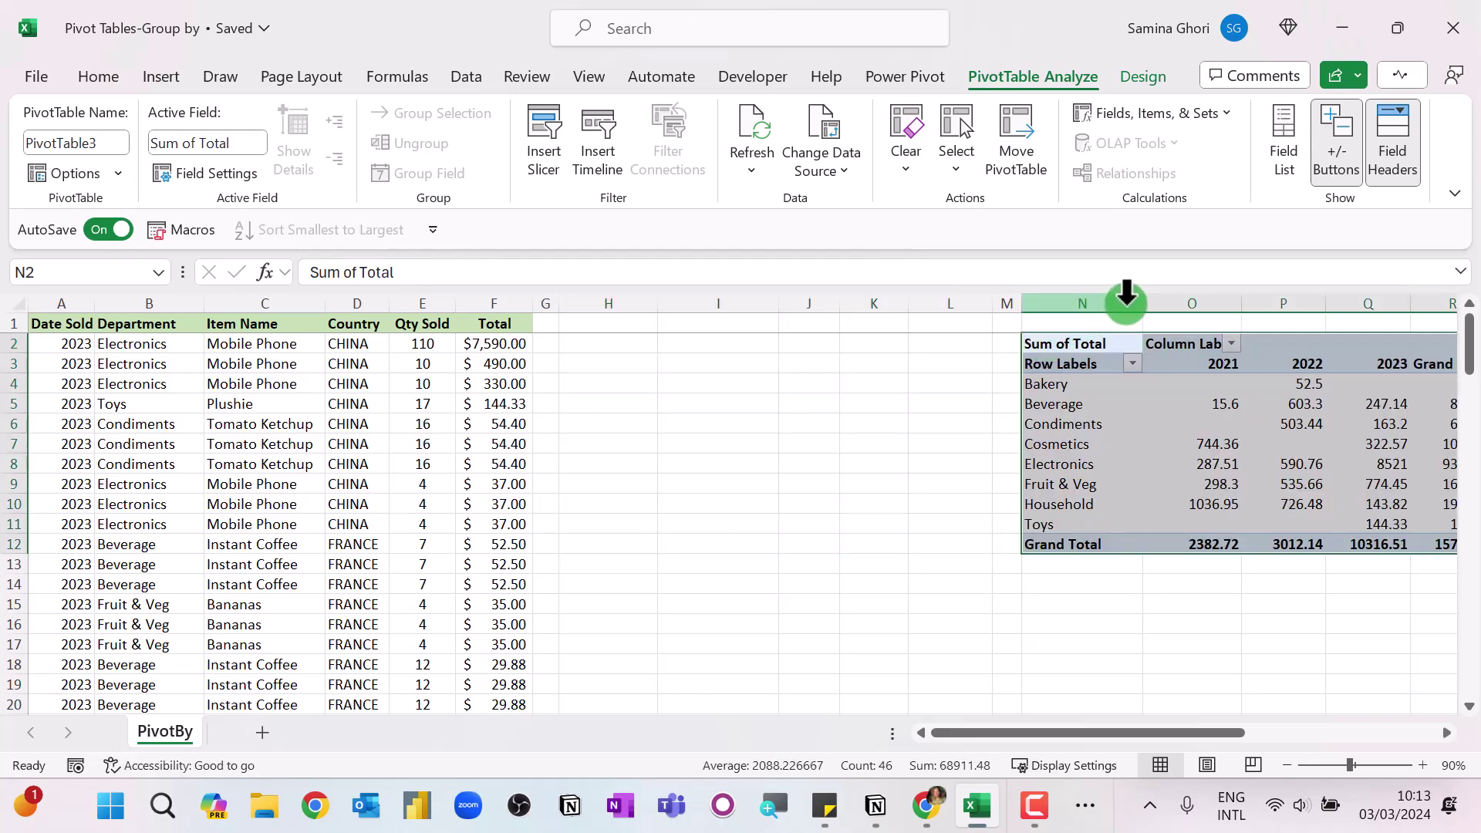
{"action": "left_click_drag", "start_coordinate": [1139, 308], "coordinate": [1128, 308]}
{"action": "left_click_drag", "start_coordinate": [1238, 306], "coordinate": [1174, 325]}
Start a PIVOTBY formula in cell H3 with the Department range B1:B113 as the row fields.
{"action": "left_click", "coordinate": [607, 365]}
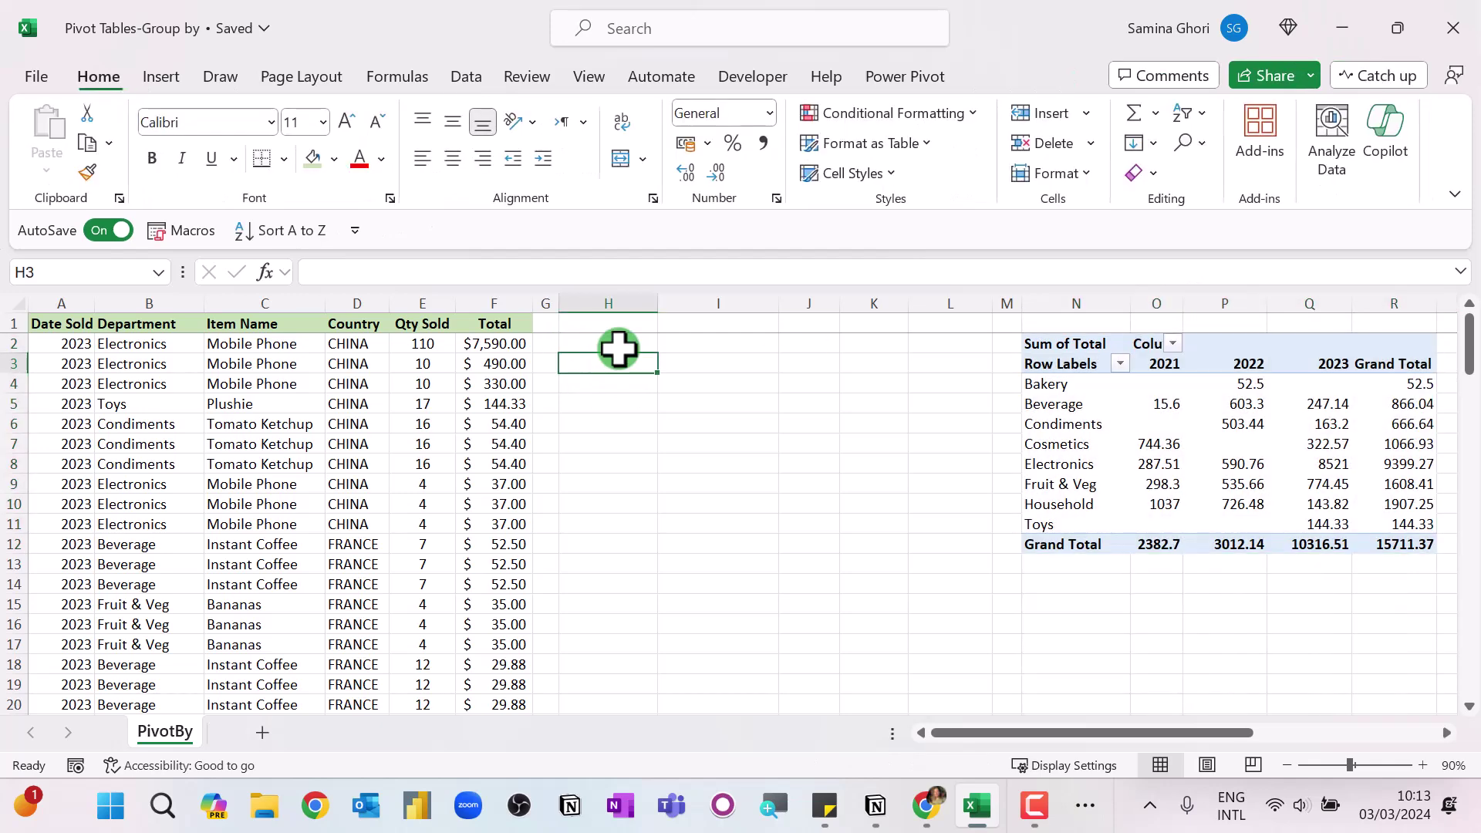
{"action": "type", "text": "=pivt"}
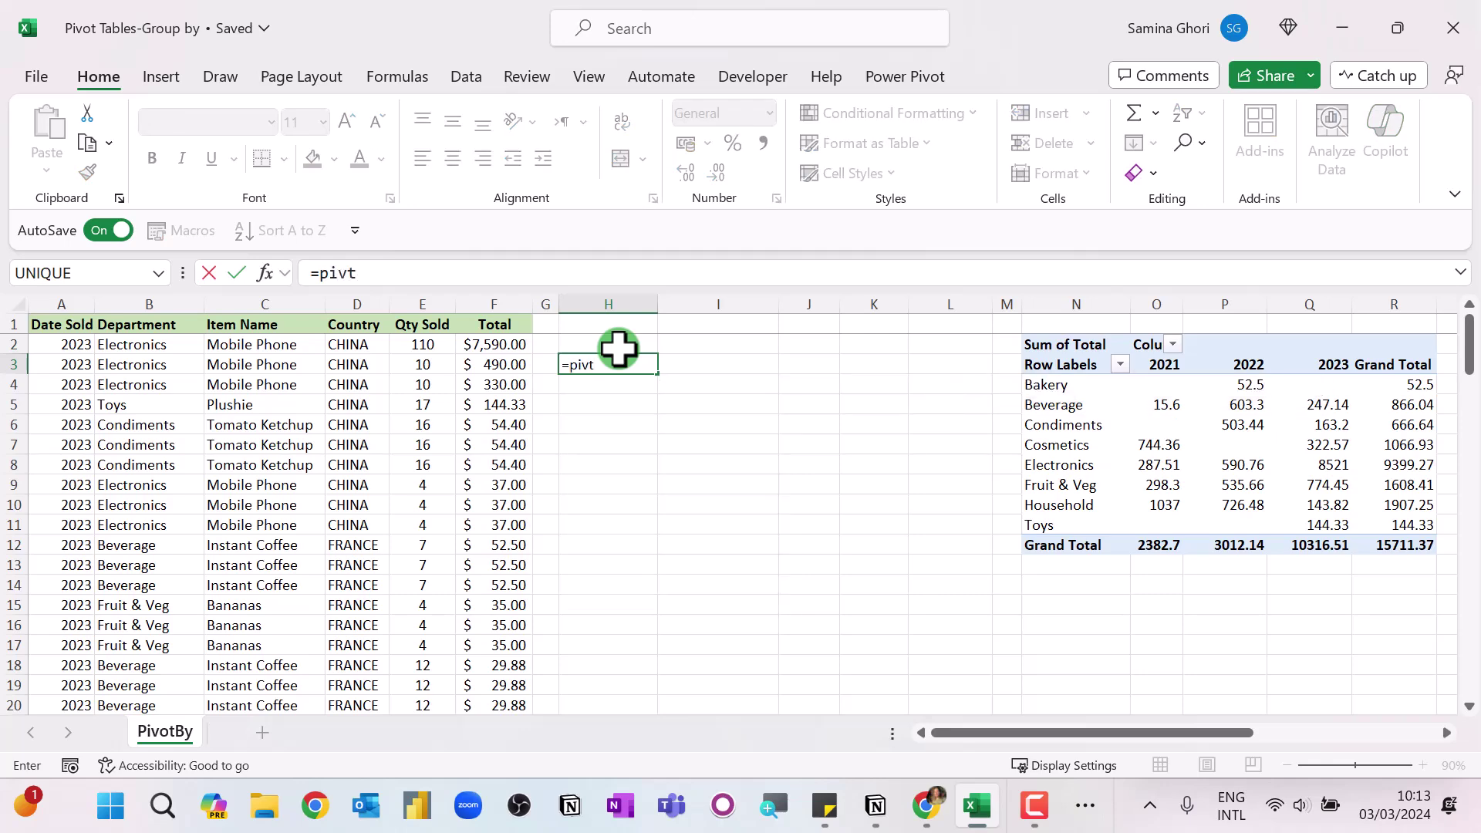
{"action": "key", "text": "BackSpace"}
{"action": "key", "text": "Tab"}
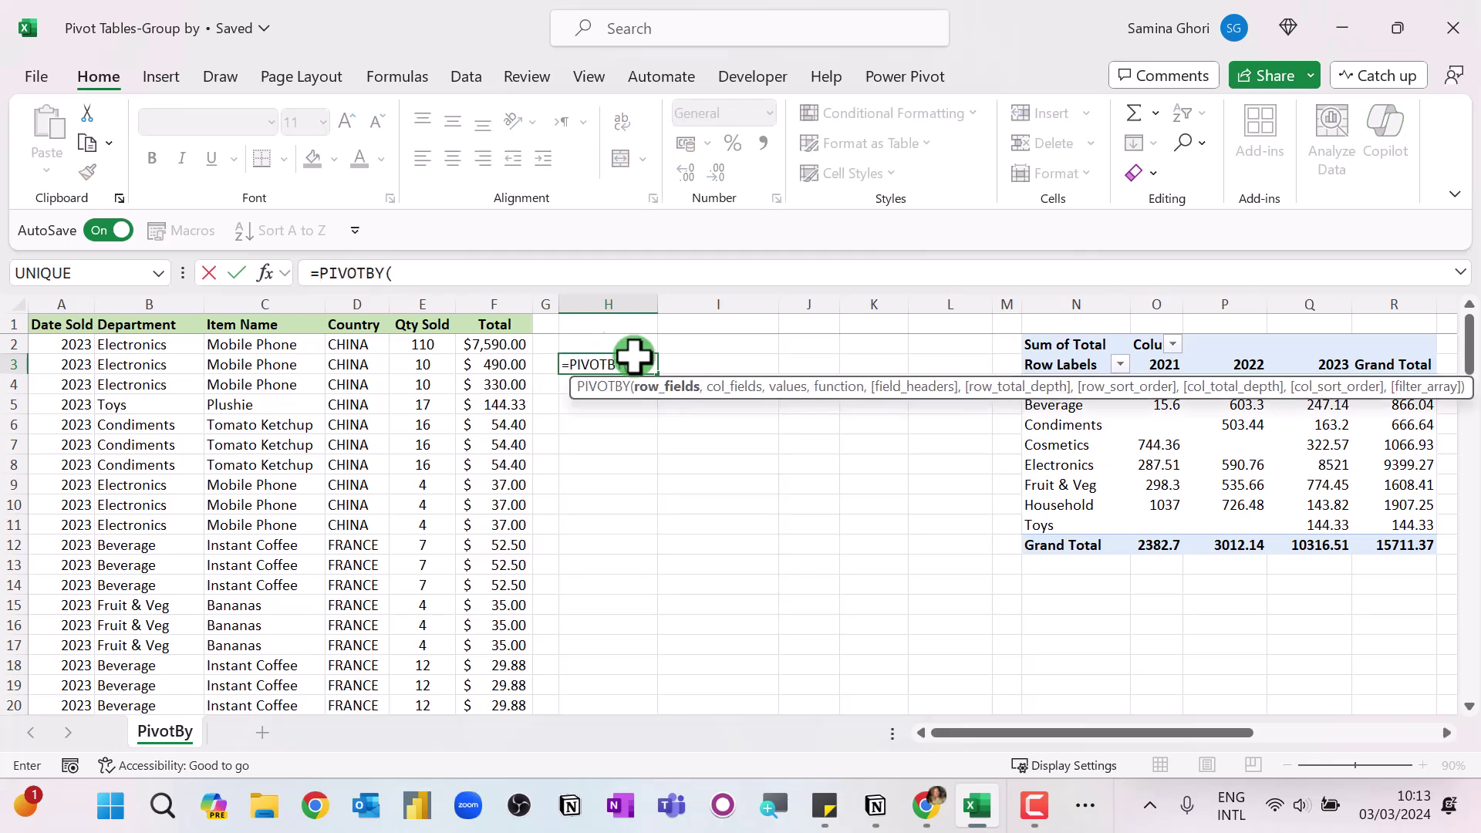
{"action": "left_click", "coordinate": [178, 328]}
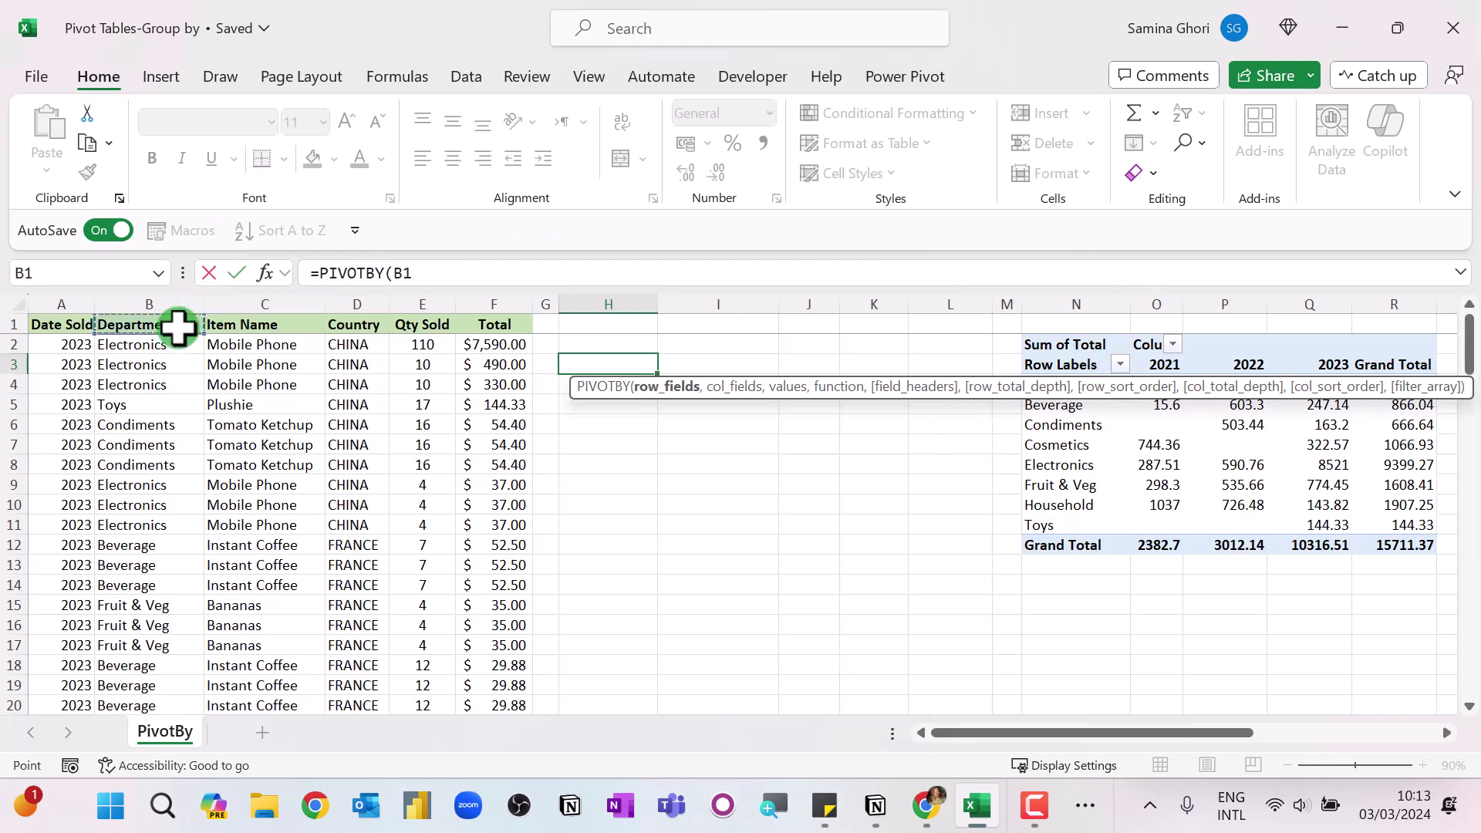
{"action": "key", "text": "ctrl+shift+Down"}
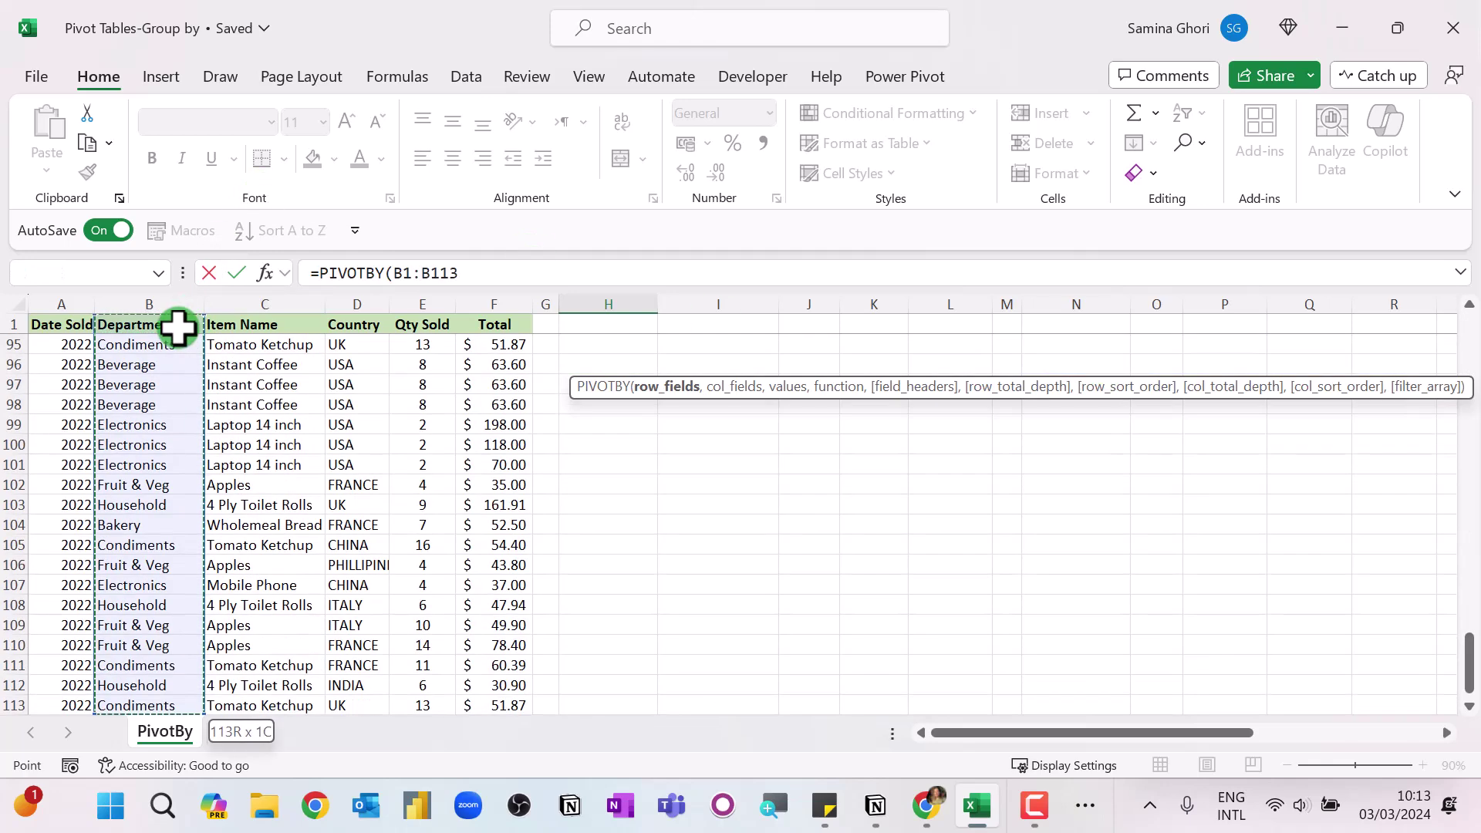
{"action": "left_click", "coordinate": [576, 272]}
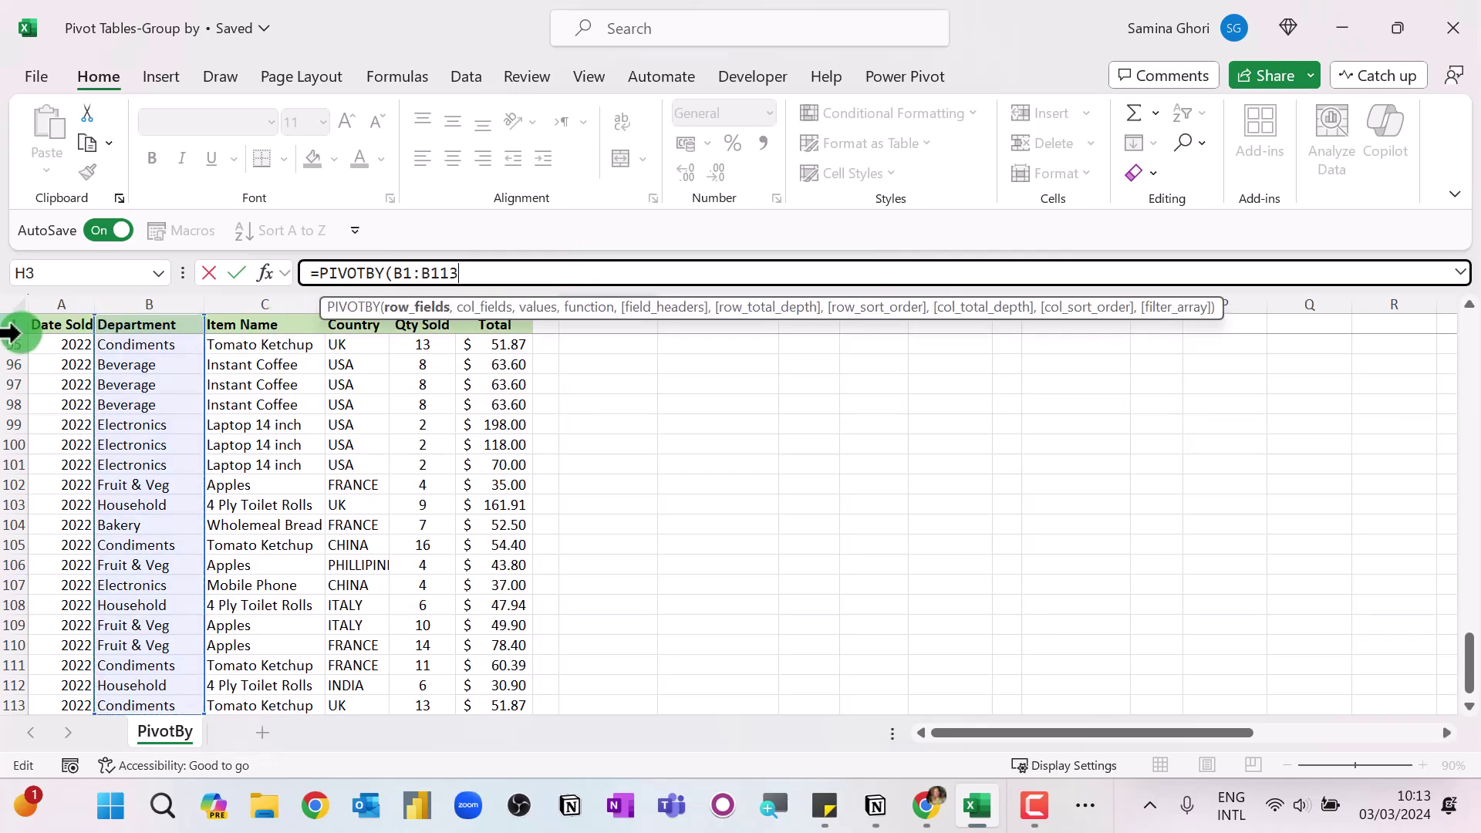
{"action": "left_click", "coordinate": [51, 325]}
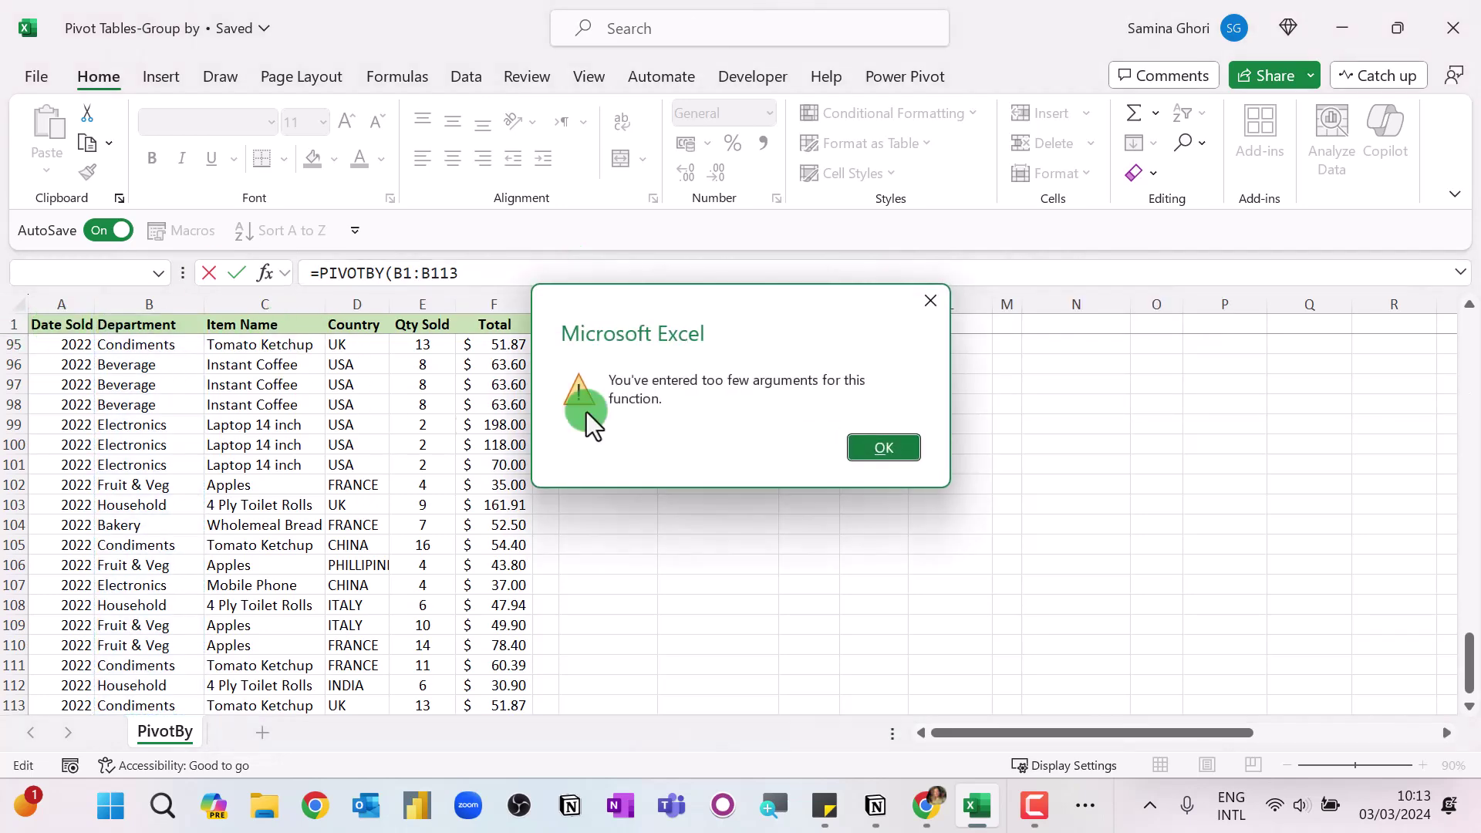
{"action": "left_click", "coordinate": [883, 448]}
{"action": "left_click", "coordinate": [586, 270]}
{"action": "type", "text": ","}
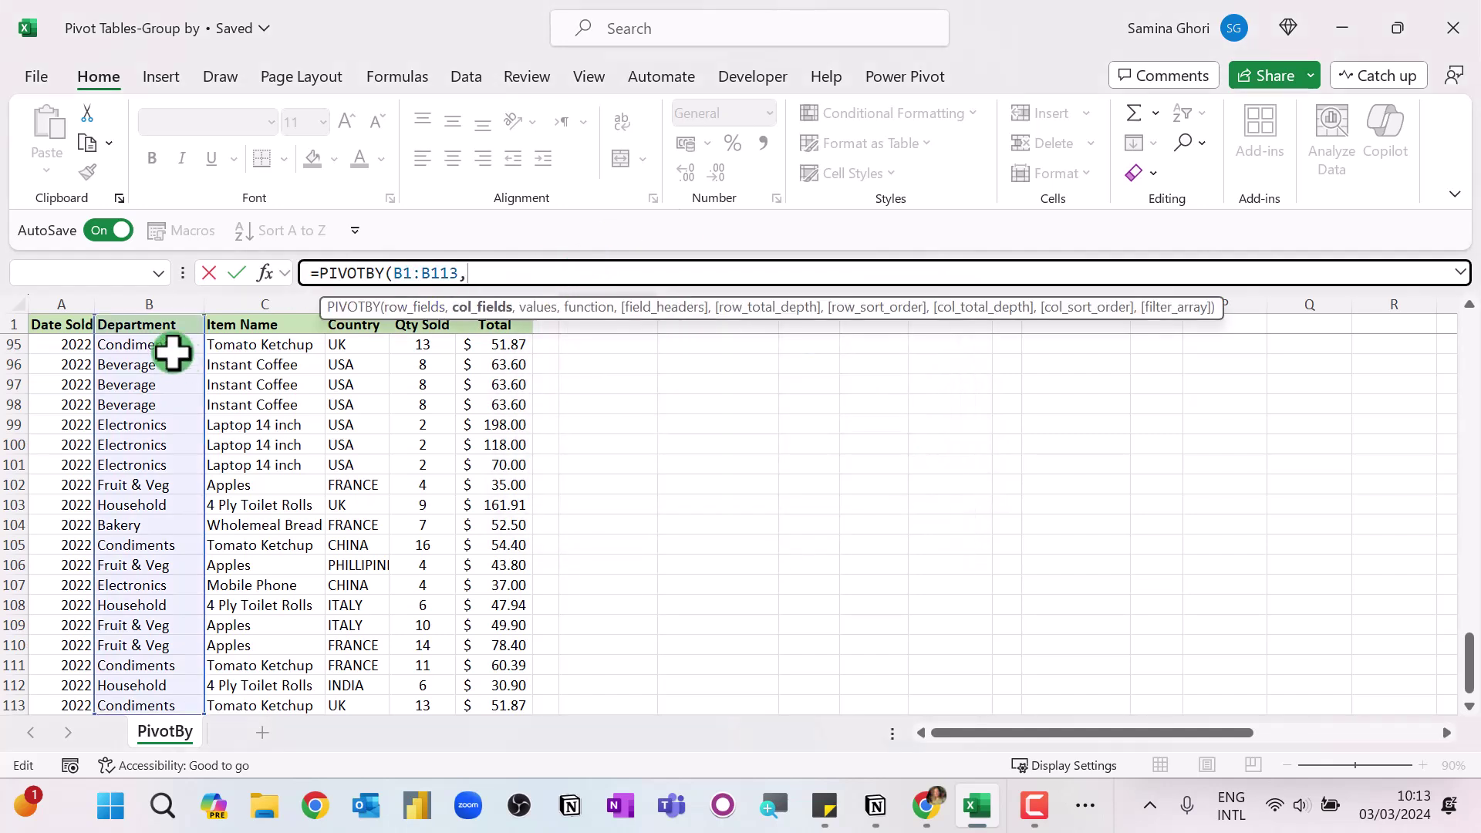
Complete the PIVOTBY formula with A1:A113 as column fields, F1:F113 as values and SUM as the function.
{"action": "left_click", "coordinate": [52, 324]}
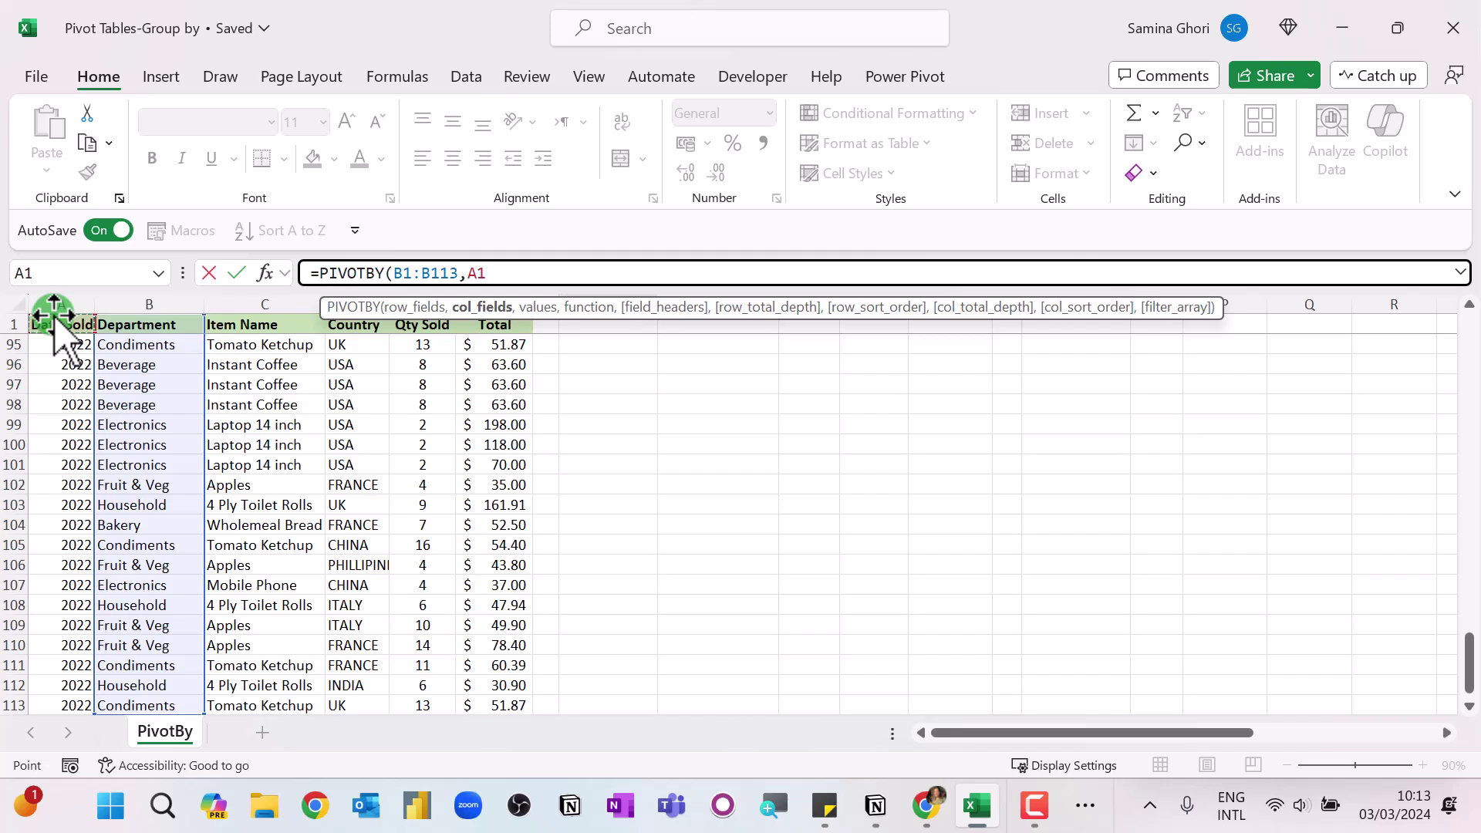
{"action": "key", "text": "ctrl+shift+Down"}
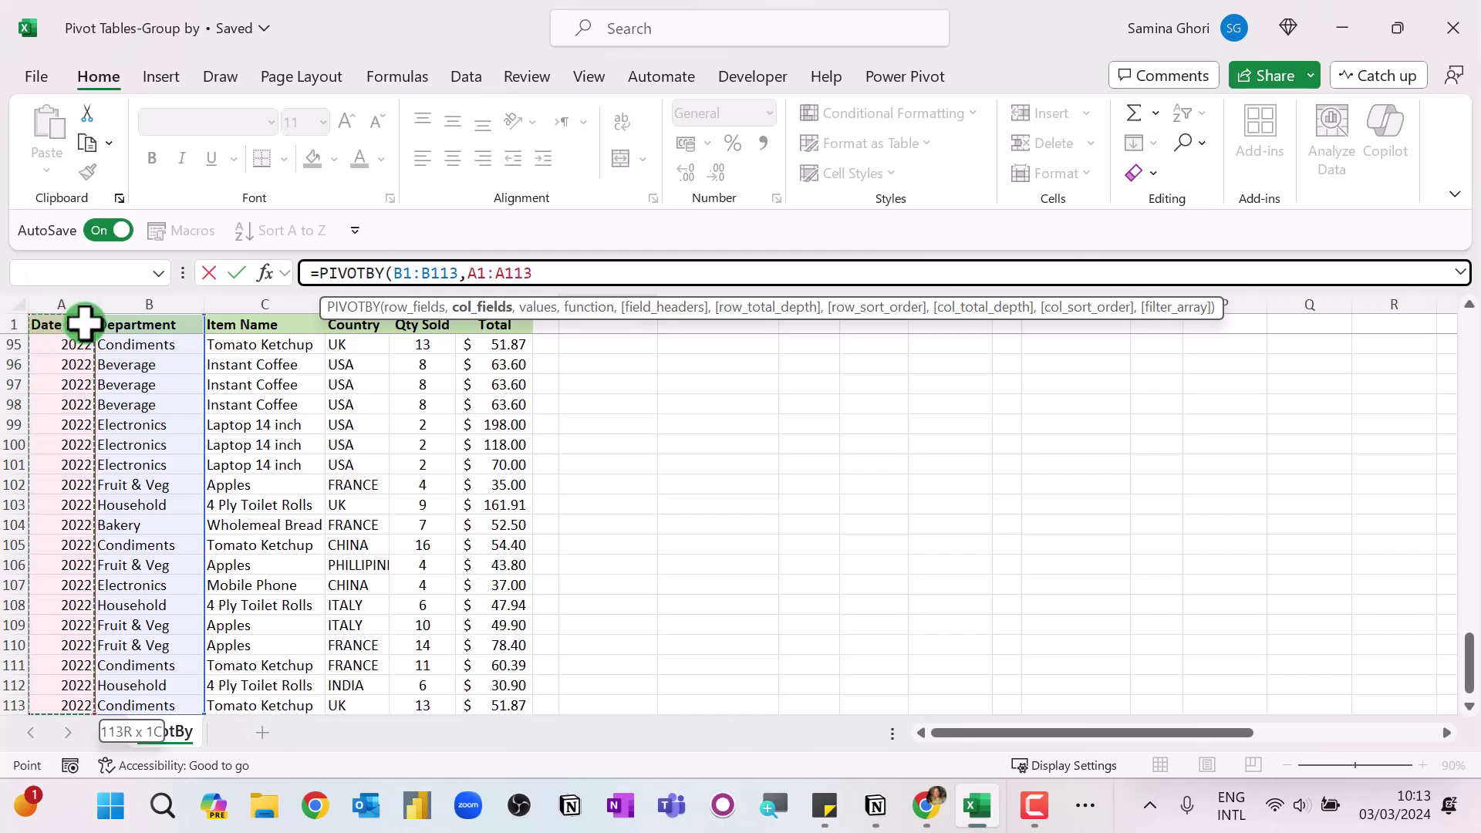
{"action": "type", "text": ","}
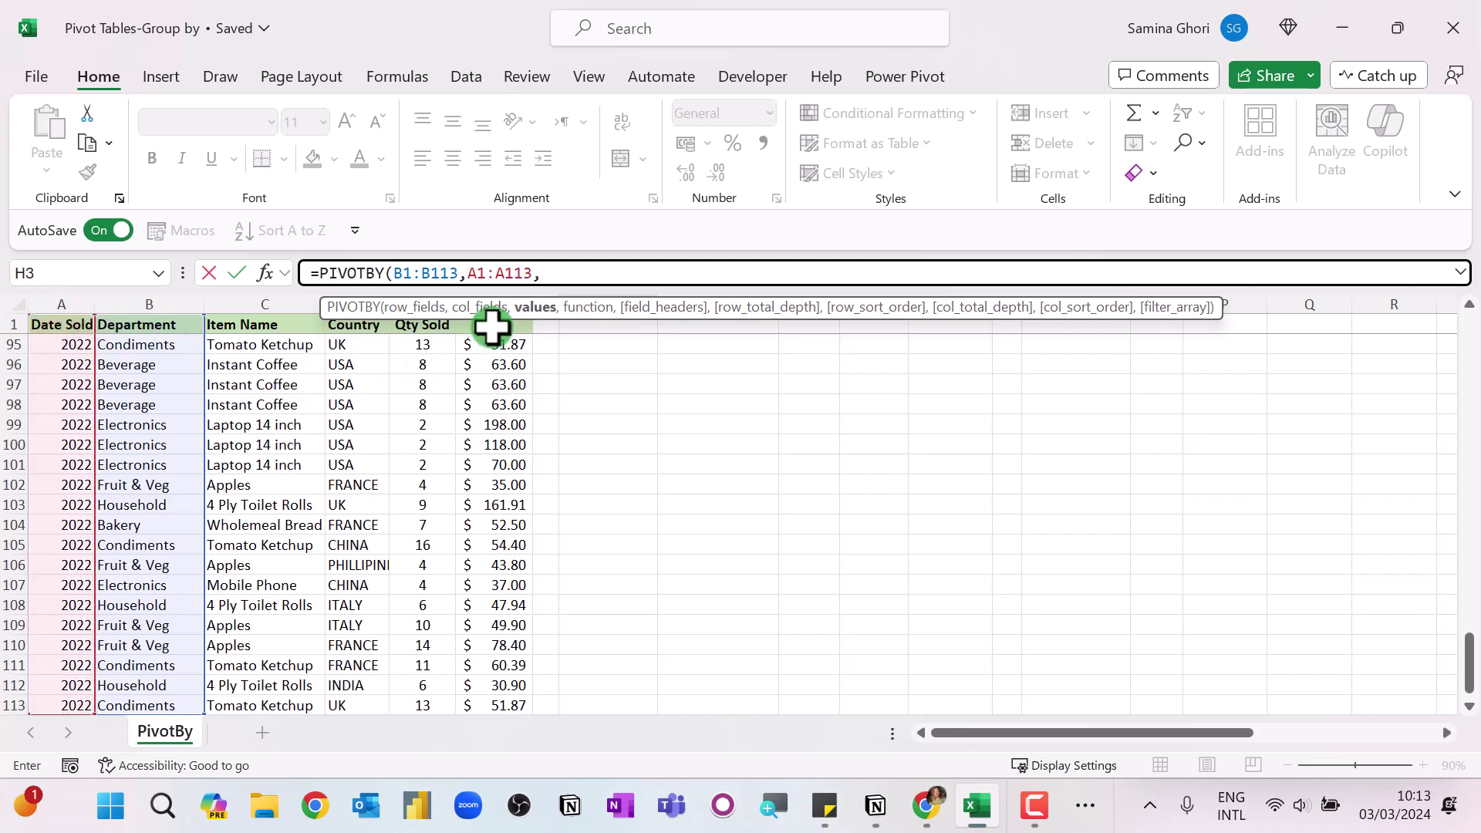
{"action": "key", "text": "ctrl+shift+Down"}
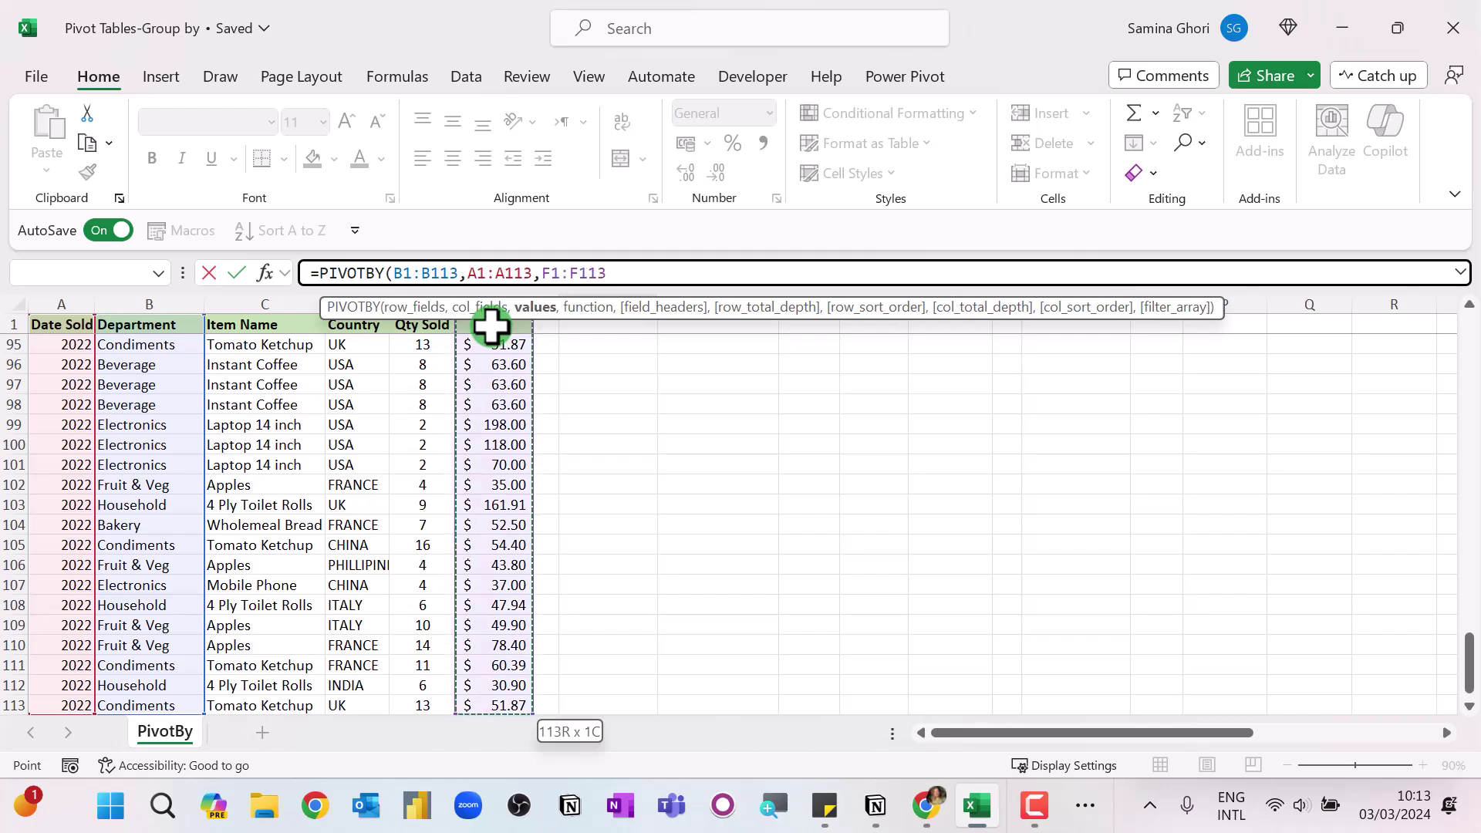
{"action": "type", "text": ",su"}
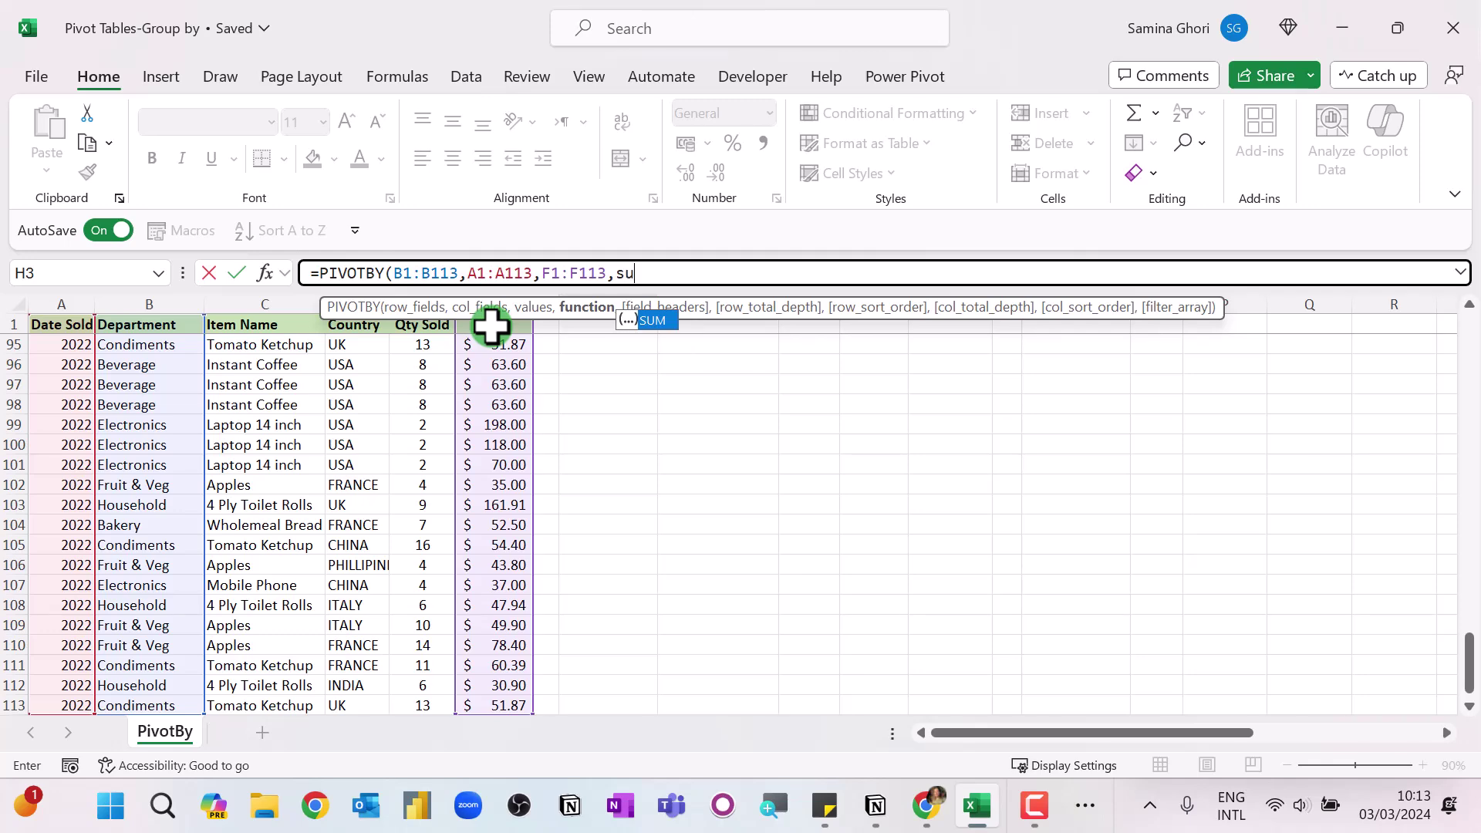
{"action": "type", "text": "m)"}
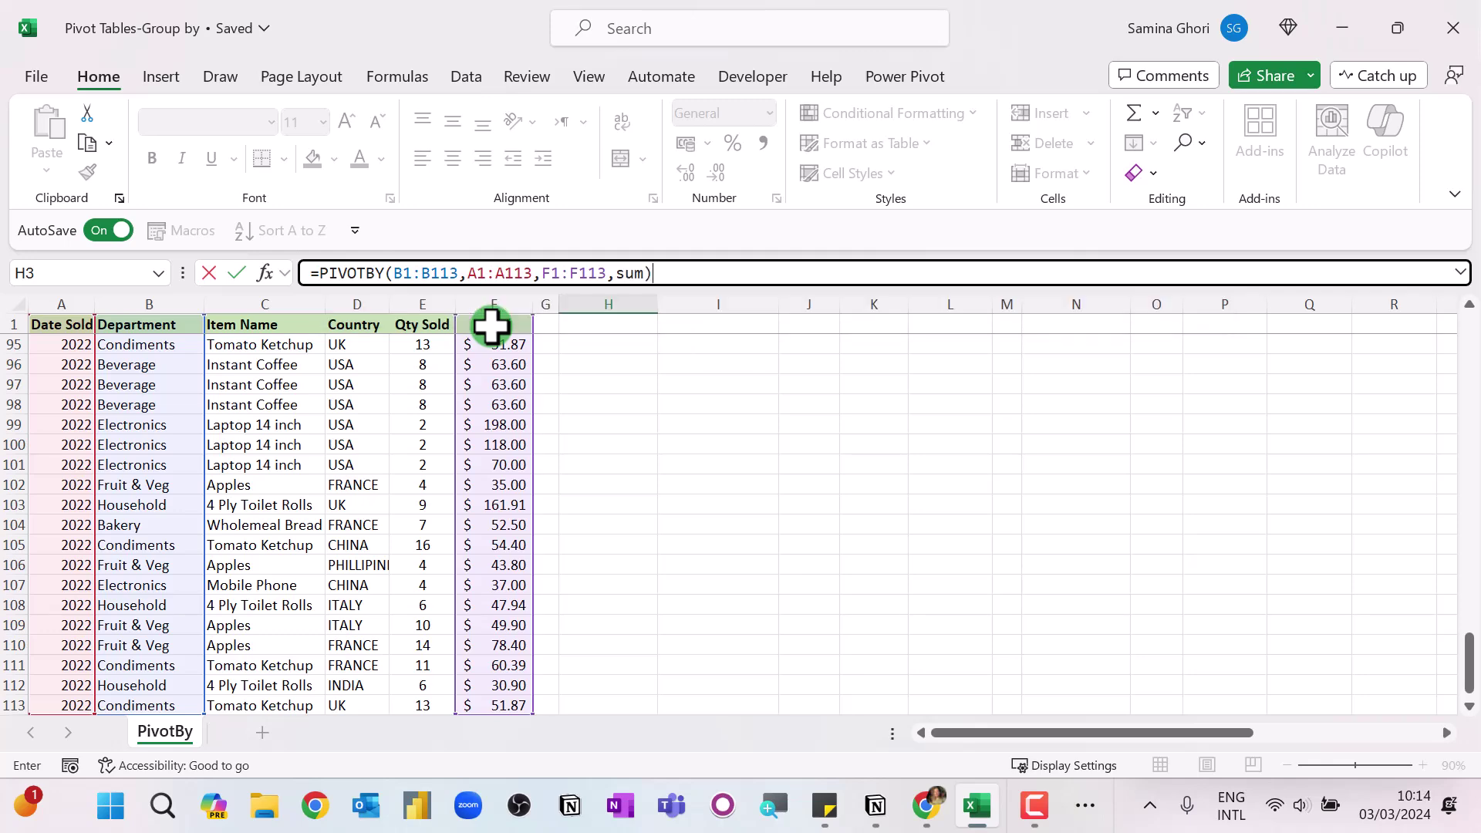
{"action": "key", "text": "Return"}
{"action": "scroll", "coordinate": [772, 503], "scroll_direction": "up", "scroll_amount": 3}
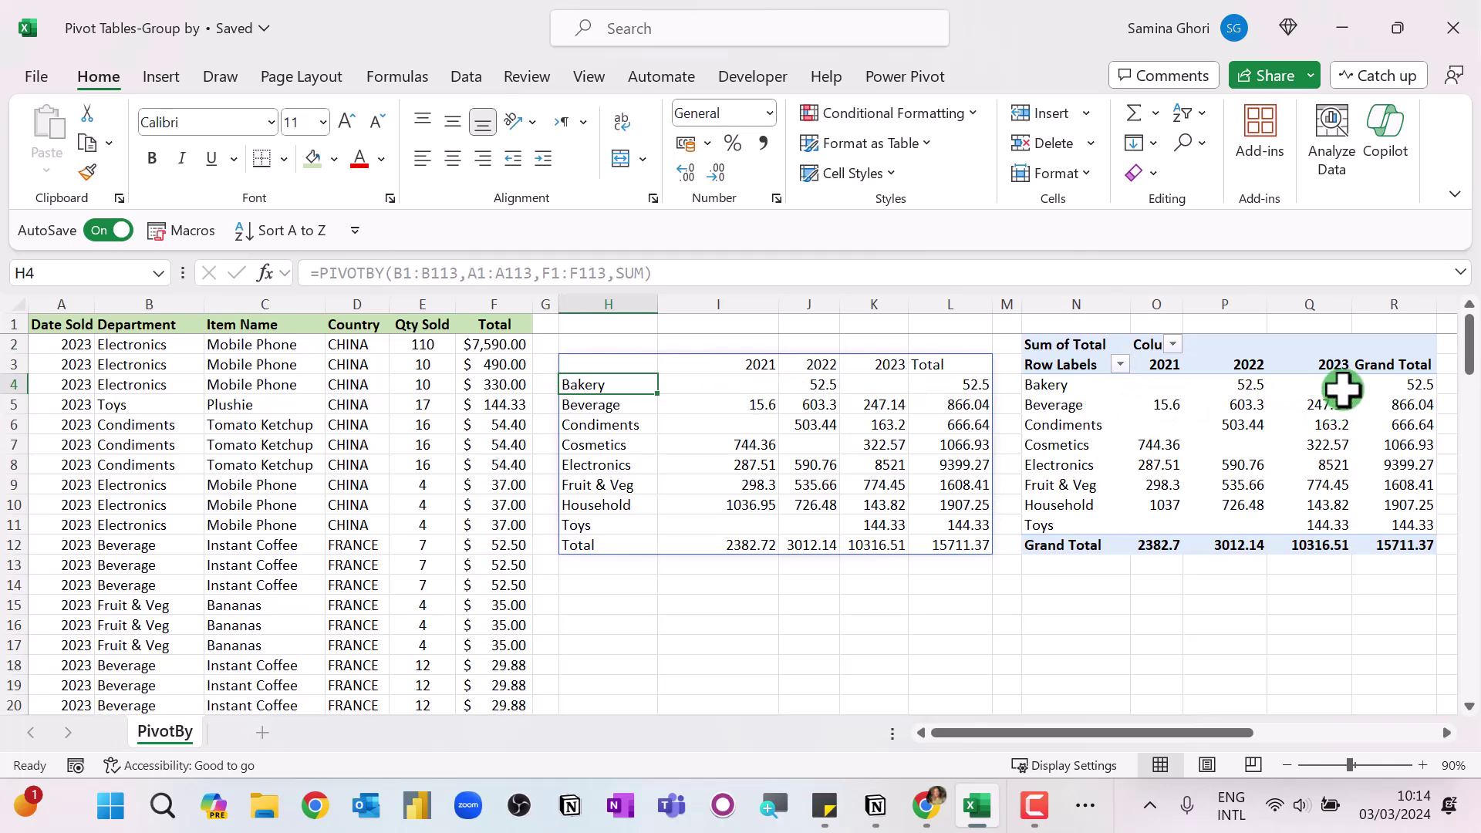
Set the Plushie total in cell F5 to 10000 and refresh the PivotTable.
{"action": "mouse_move", "coordinate": [1344, 390]}
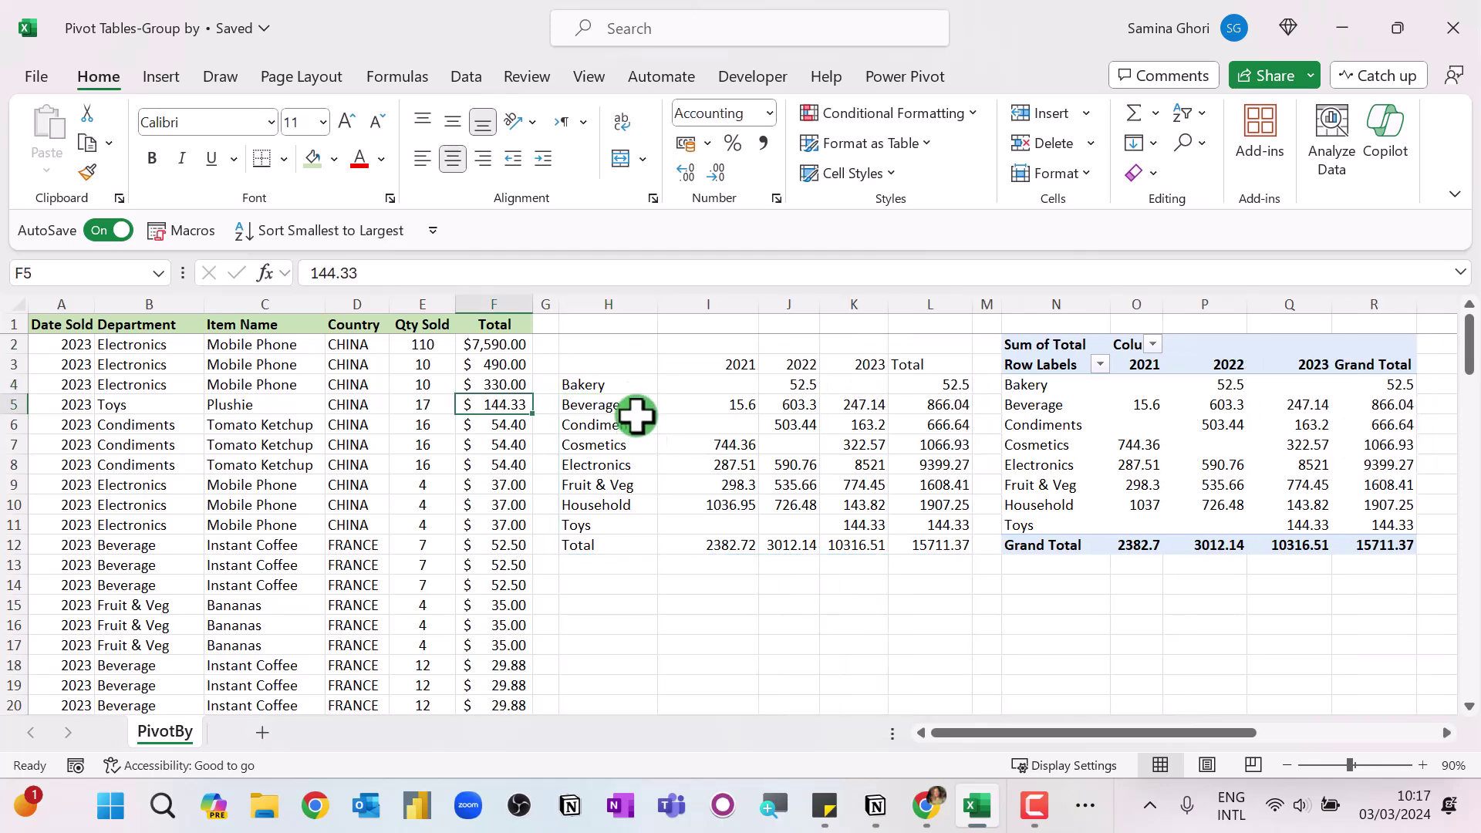
{"action": "left_click", "coordinate": [630, 369]}
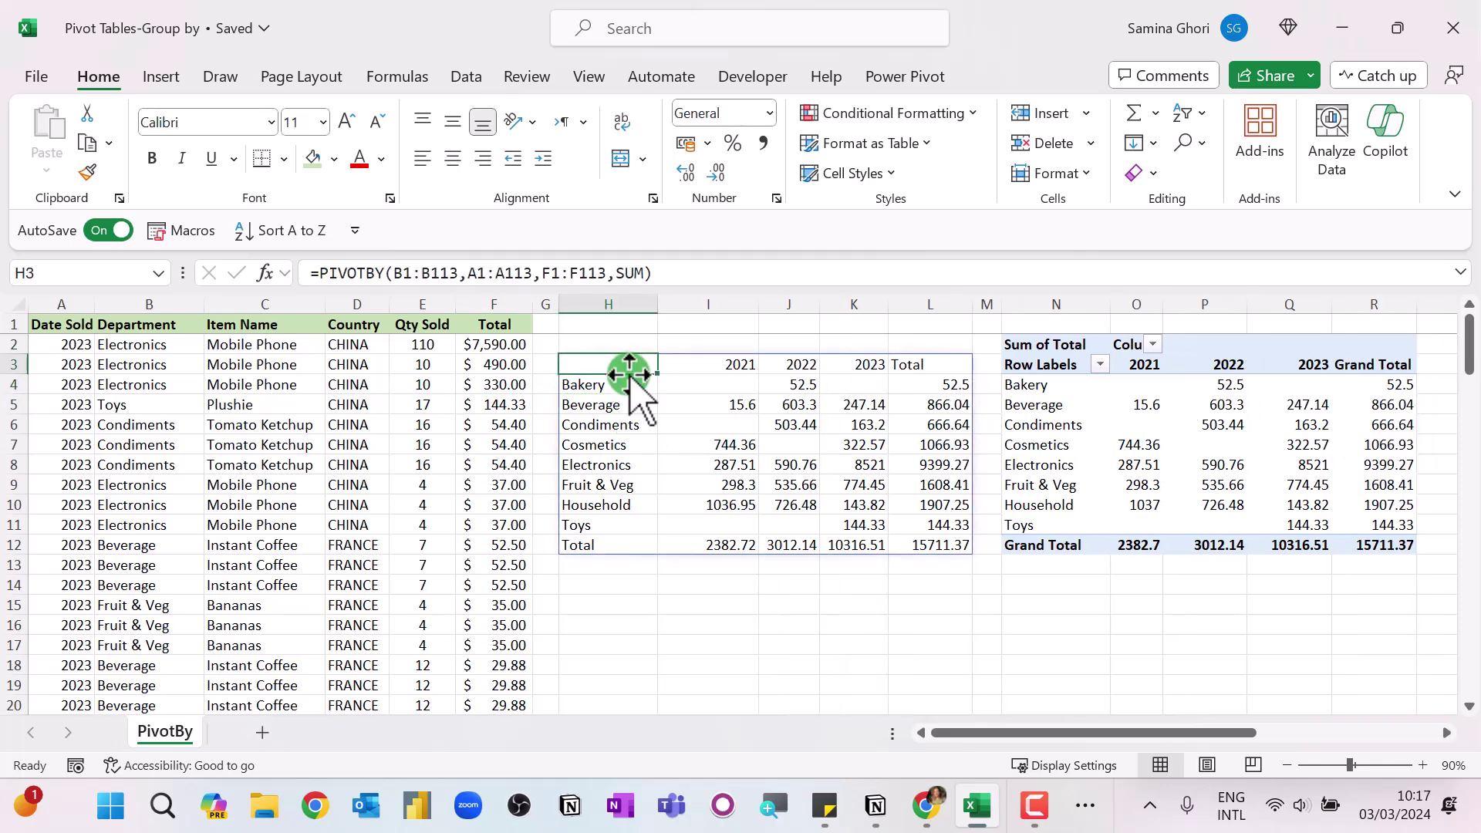
{"action": "left_click", "coordinate": [662, 583]}
{"action": "left_click_drag", "start_coordinate": [85, 404], "coordinate": [501, 404]}
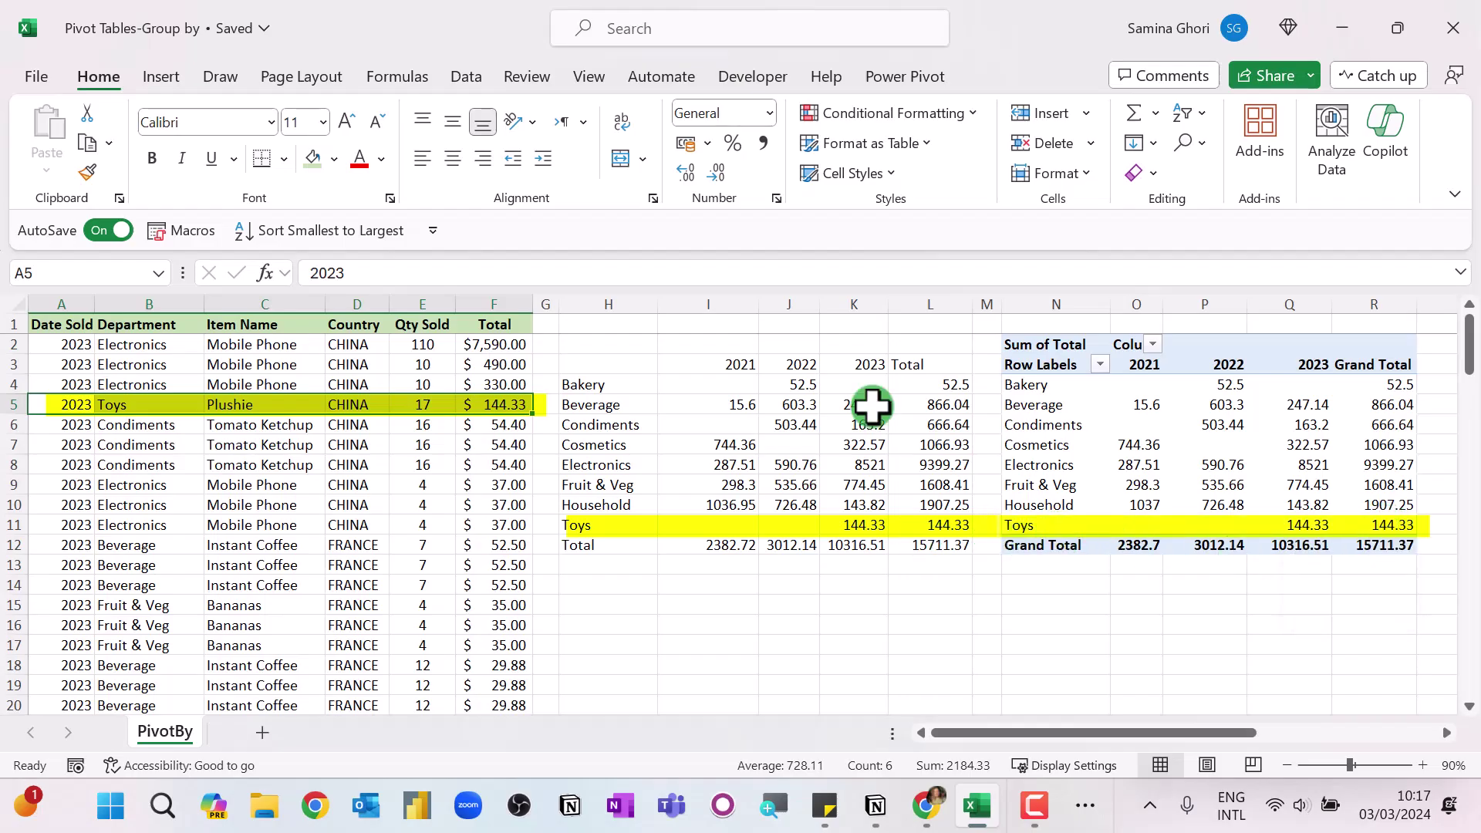
{"action": "left_click", "coordinate": [487, 403]}
{"action": "type", "text": "10000"}
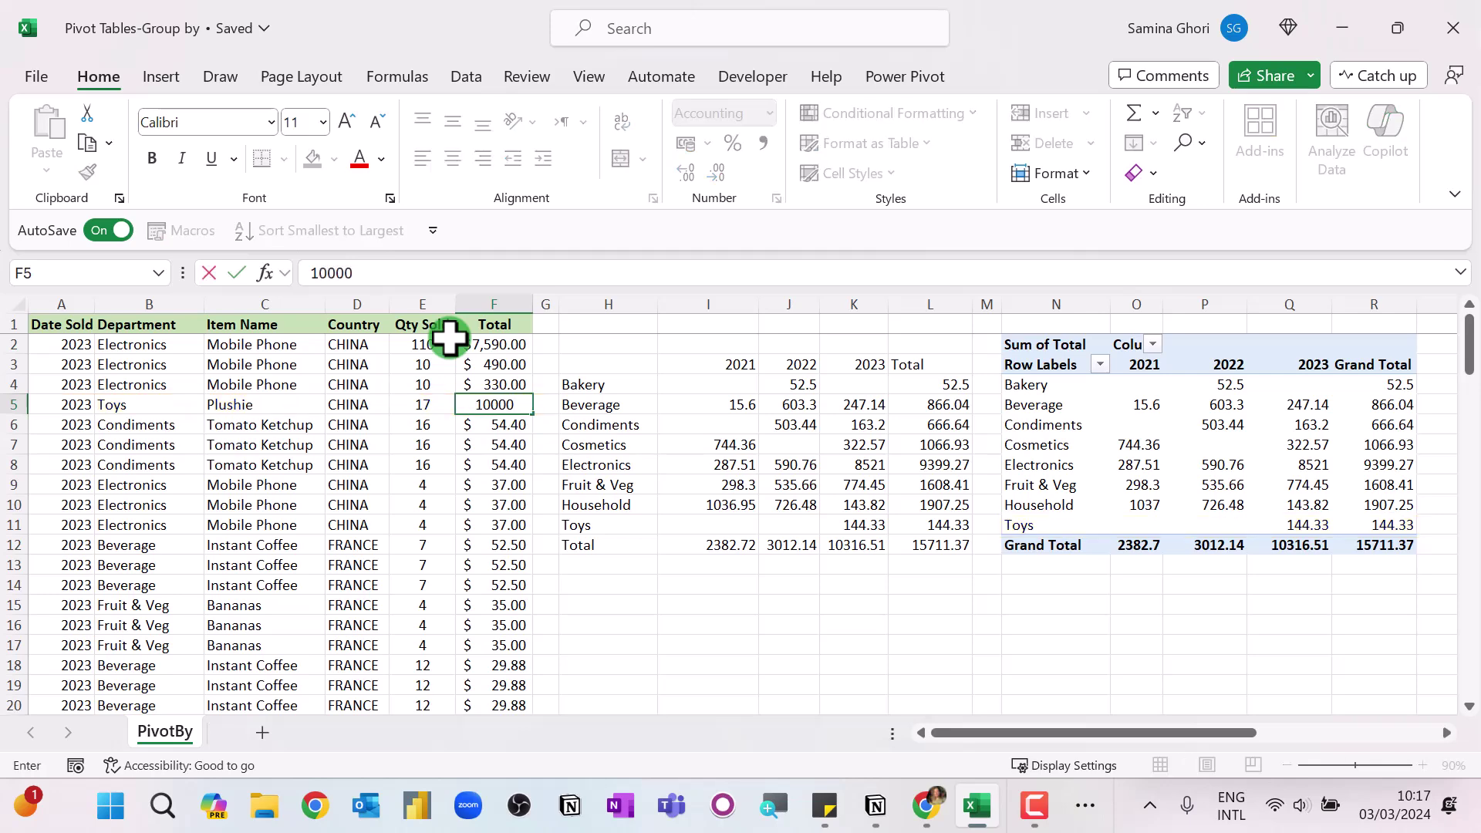
{"action": "key", "text": "Return"}
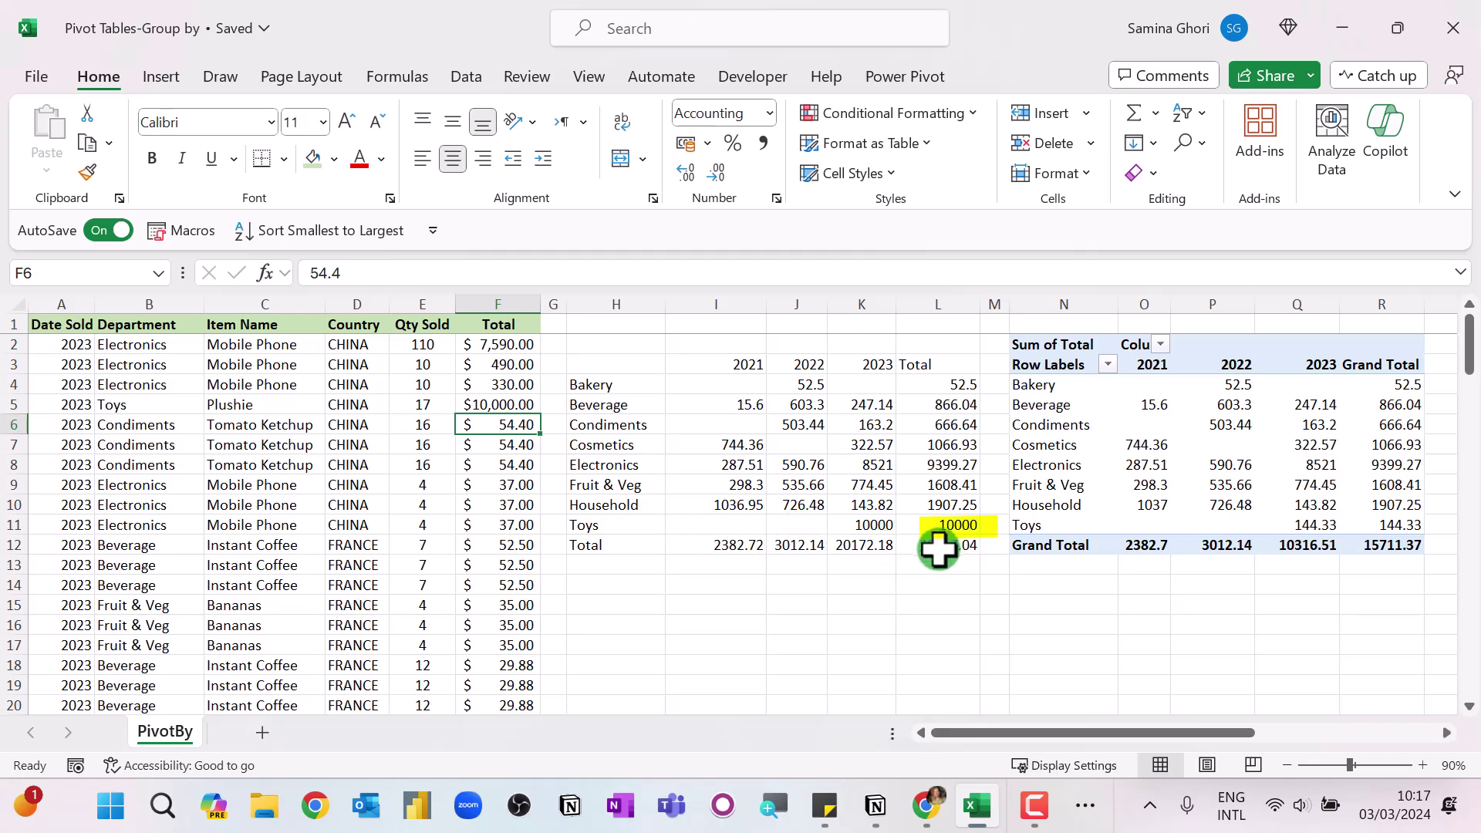
{"action": "right_click", "coordinate": [1235, 449]}
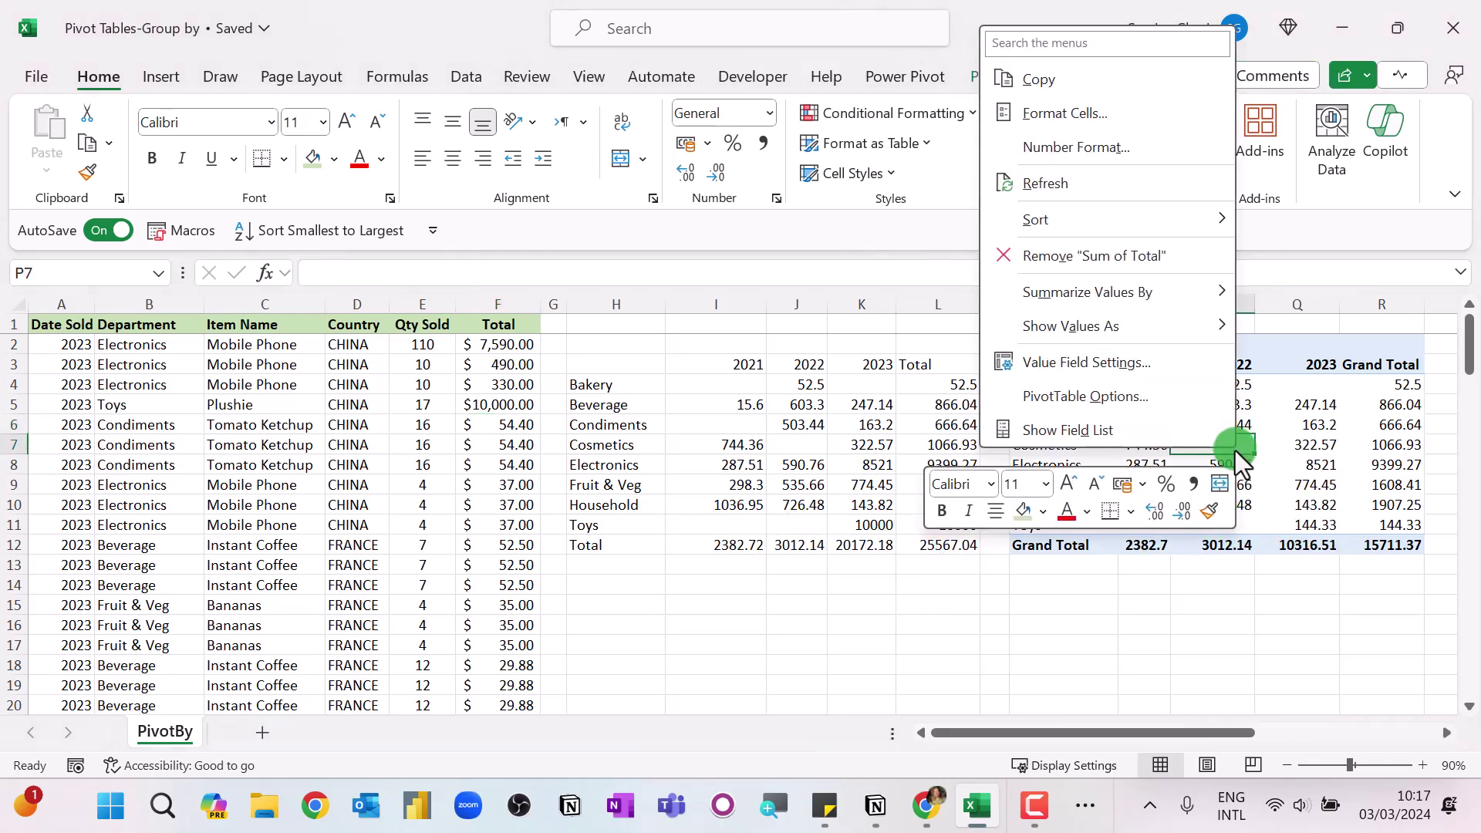
{"action": "left_click", "coordinate": [1046, 183]}
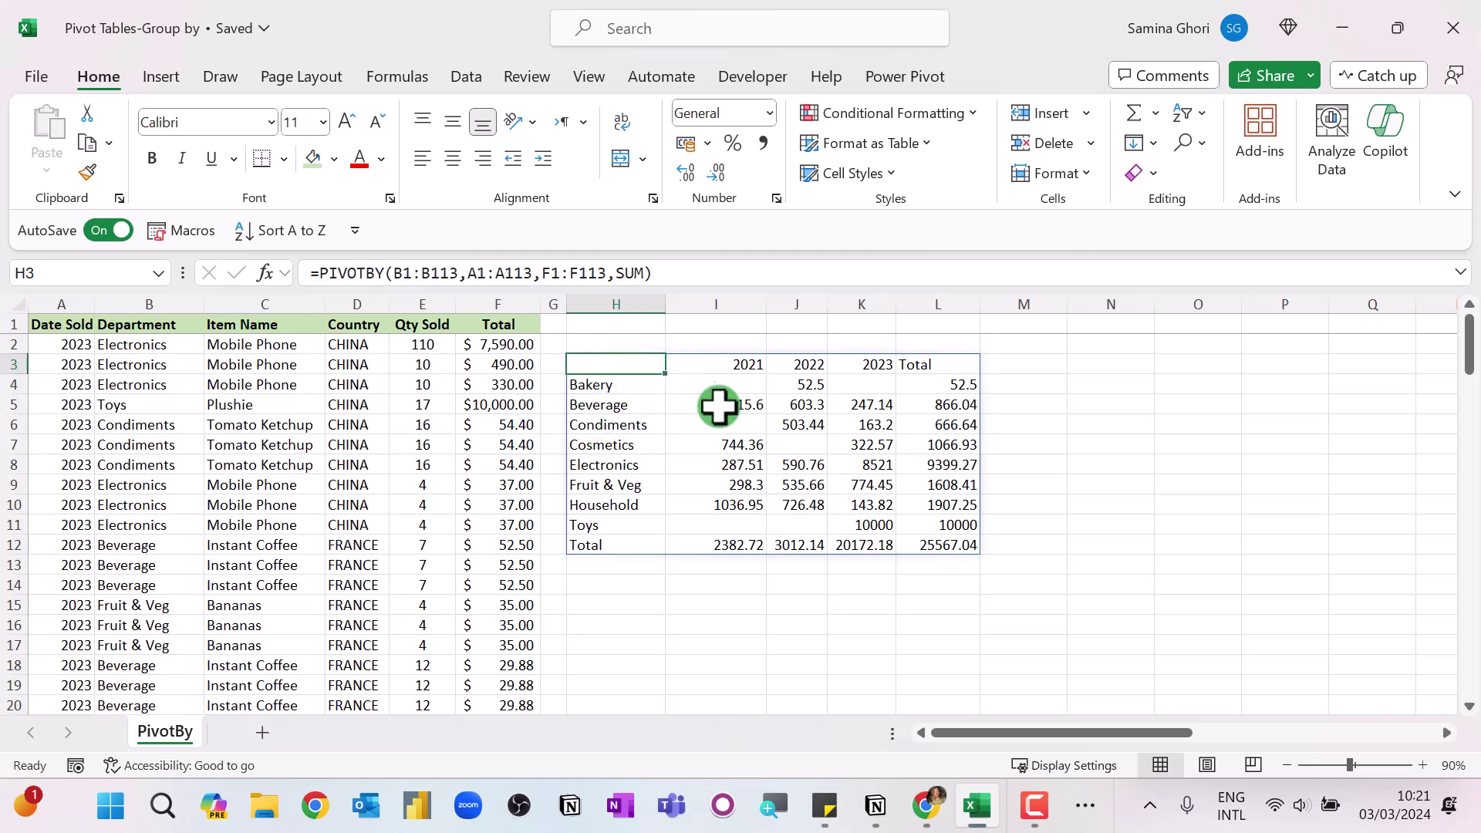
Change the PIVOTBY formula's row fields to the Department and Item Name range B1:C113 and autofit column I.
{"action": "left_click", "coordinate": [454, 276]}
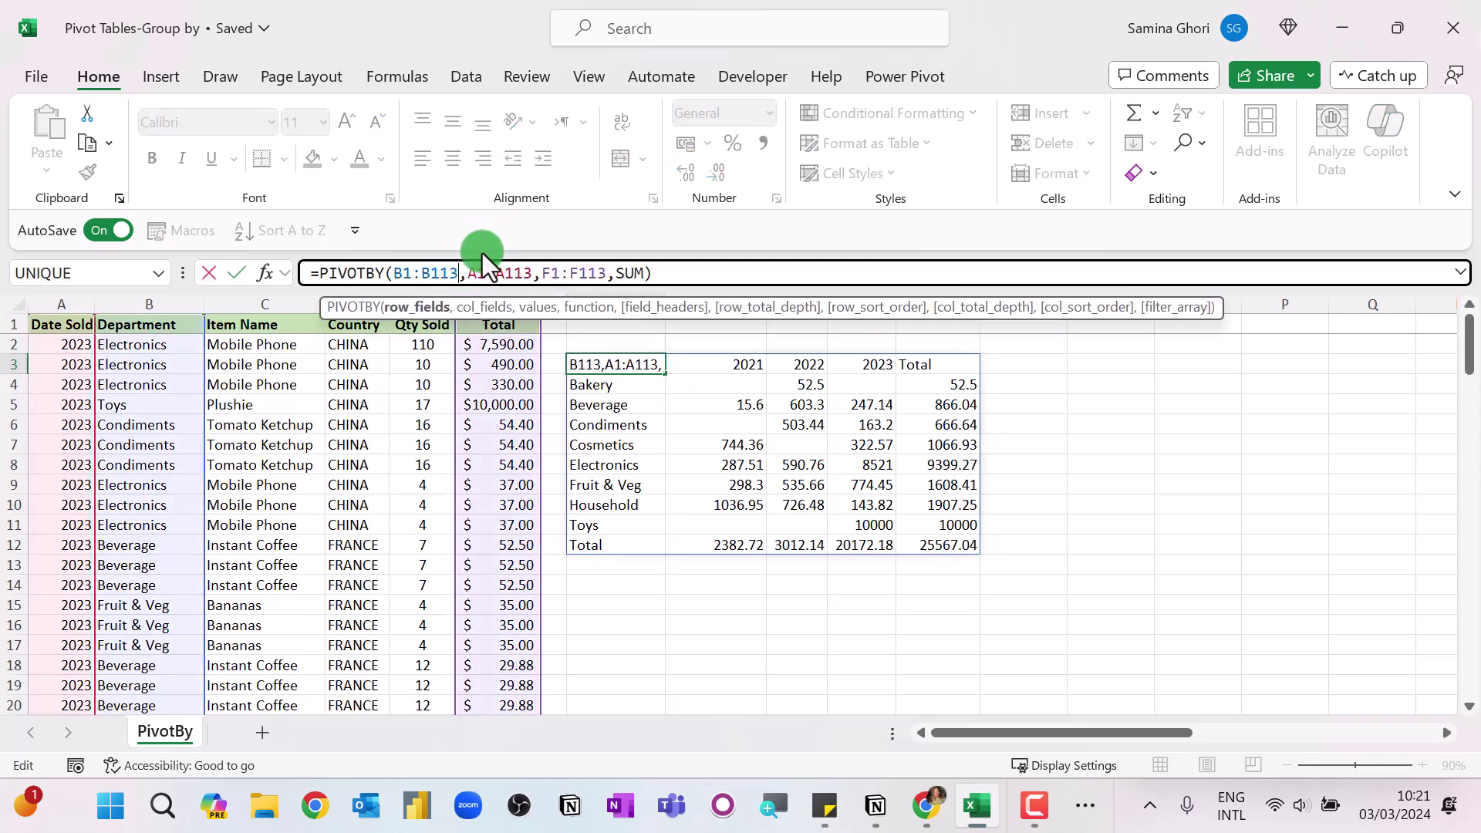
{"action": "key", "text": "BackSpace"}
{"action": "key", "text": "BackSpace"}
{"action": "key", "text": "BackSpace"}
{"action": "key", "text": "BackSpace"}
{"action": "key", "text": "BackSpace"}
{"action": "key", "text": "BackSpace"}
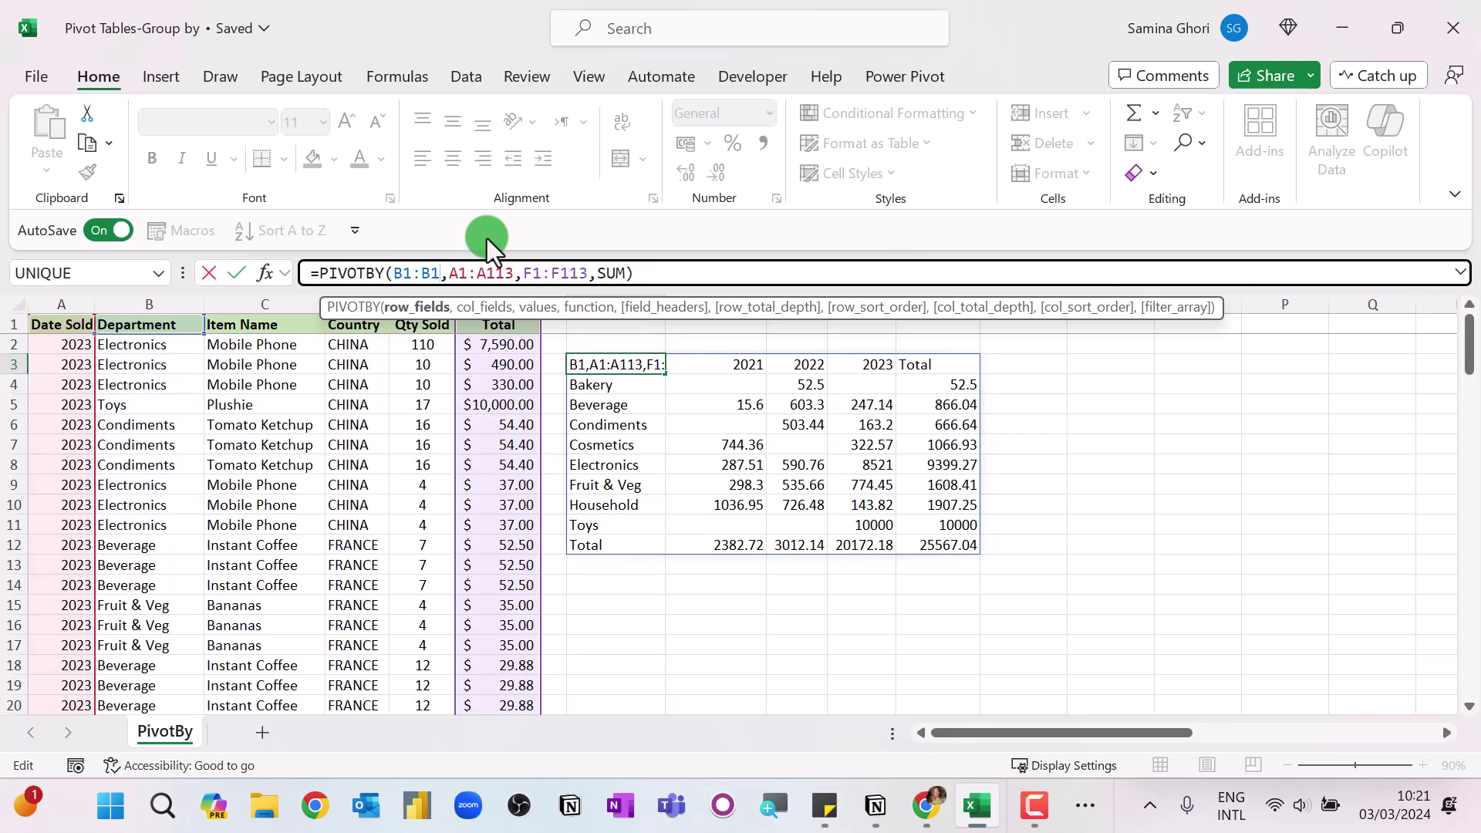
{"action": "key", "text": "BackSpace"}
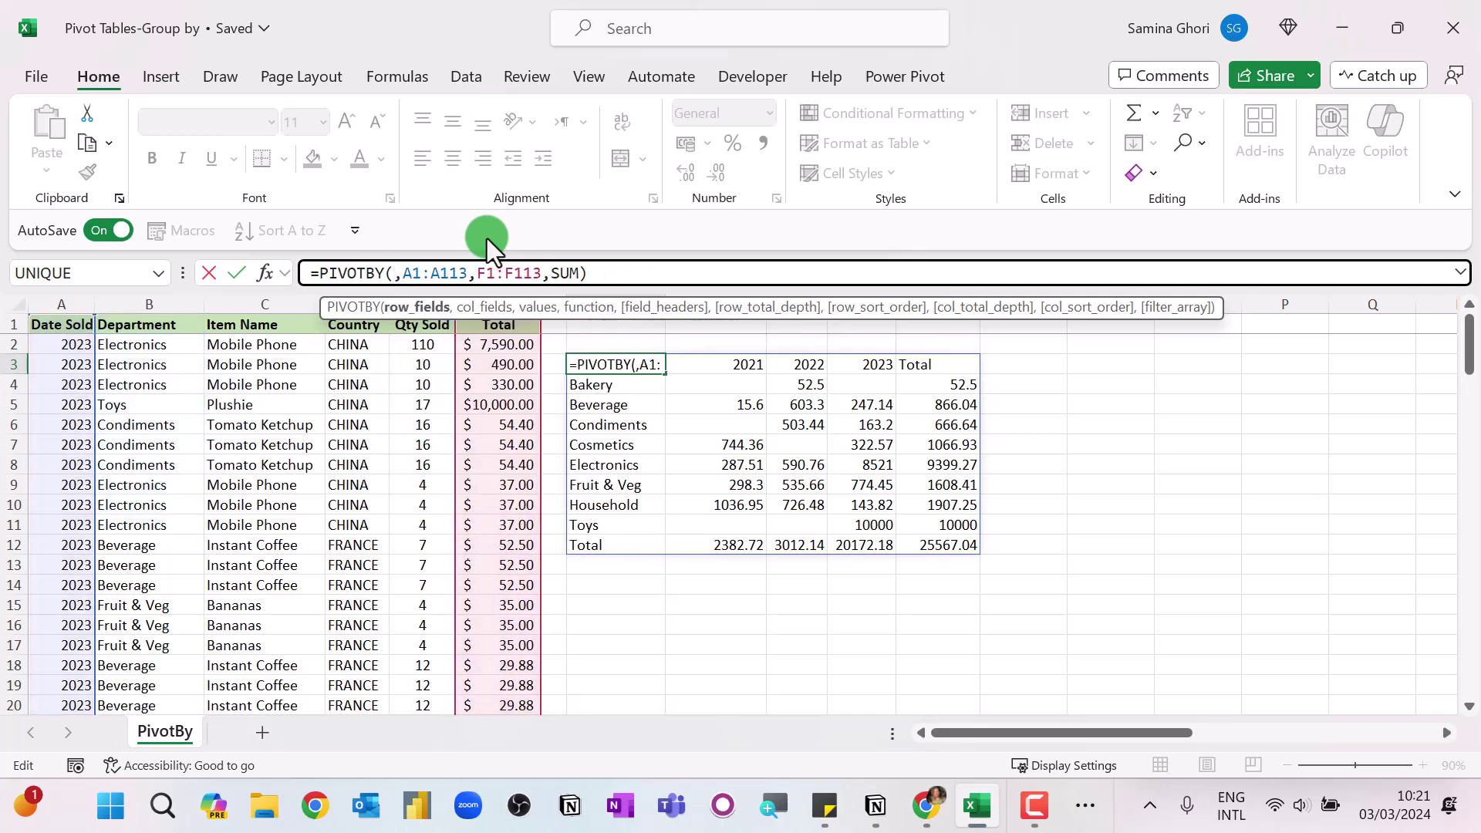
{"action": "left_click_drag", "start_coordinate": [152, 326], "coordinate": [290, 316]}
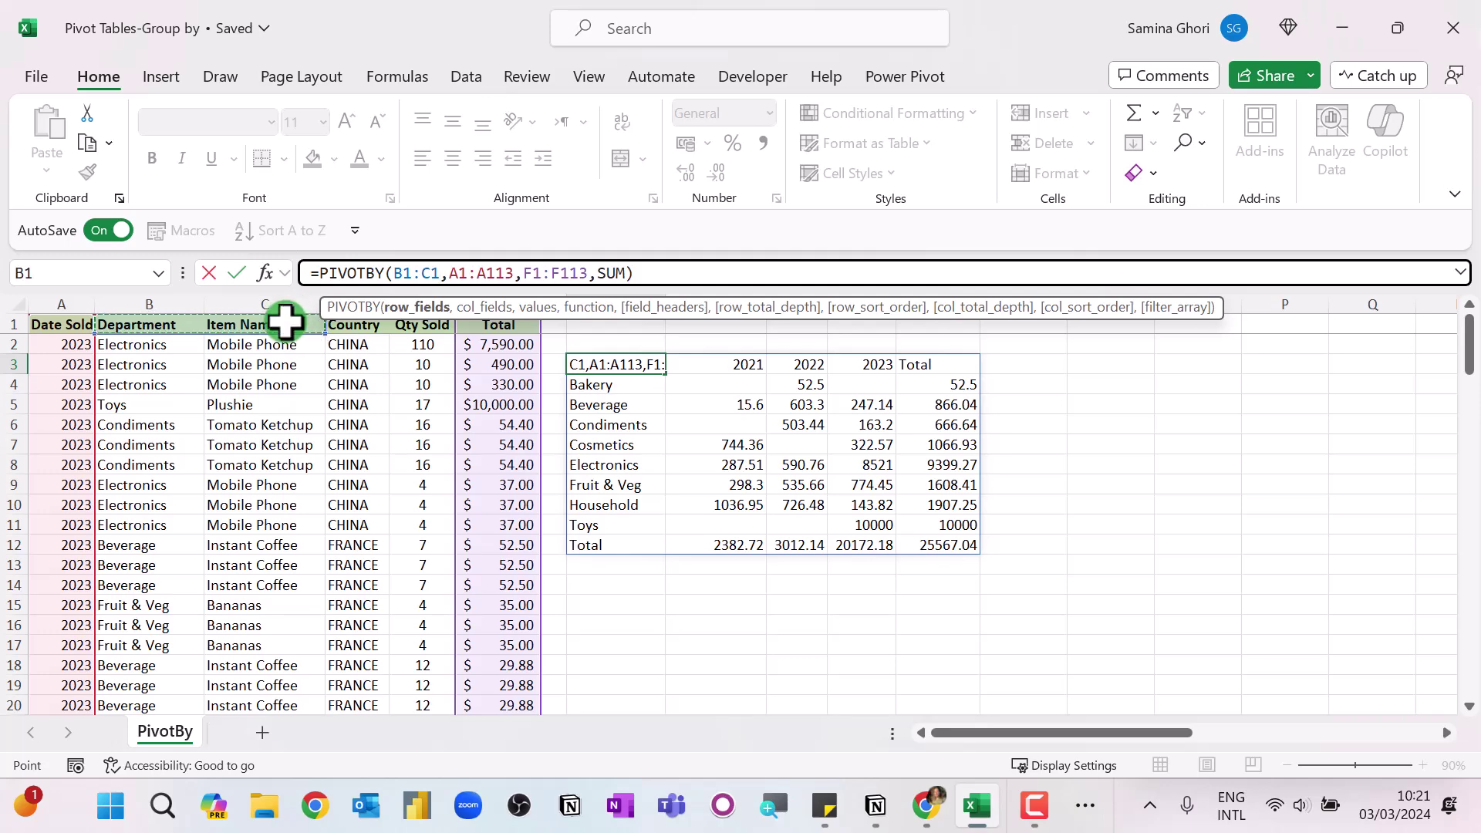
{"action": "key", "text": "ctrl+shift+Down"}
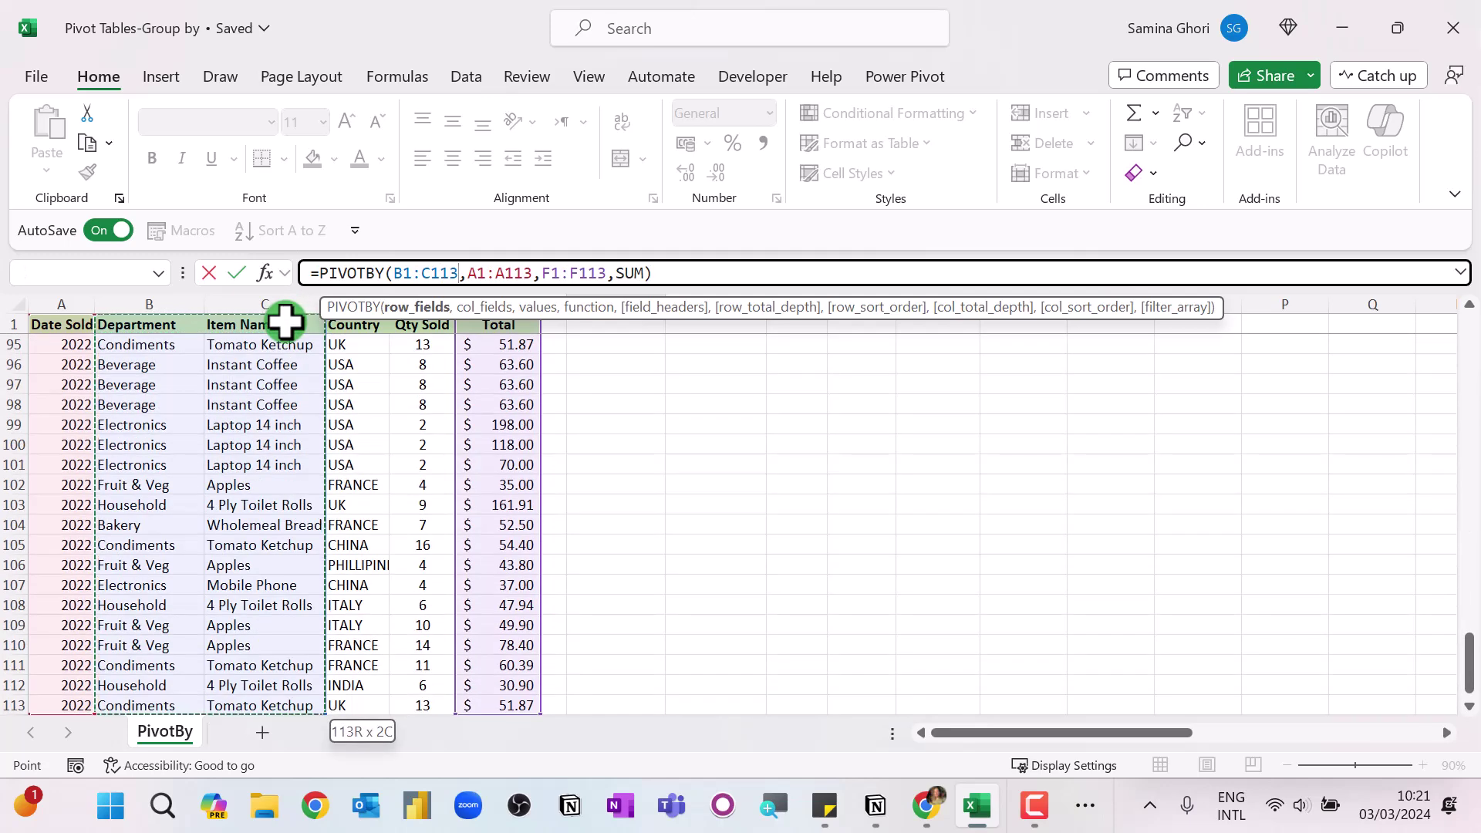
{"action": "key", "text": "Return"}
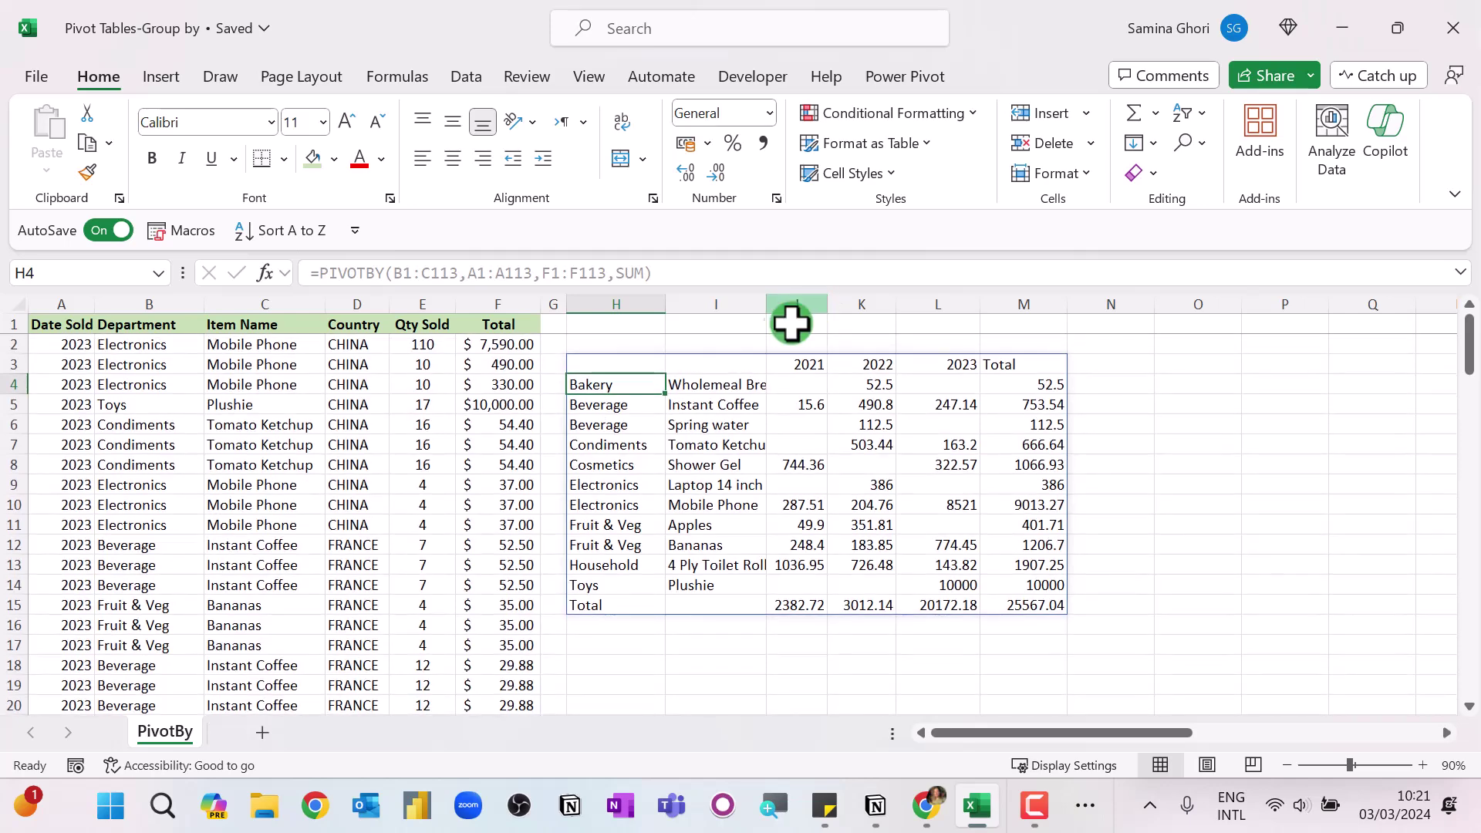
{"action": "double_click", "coordinate": [767, 305]}
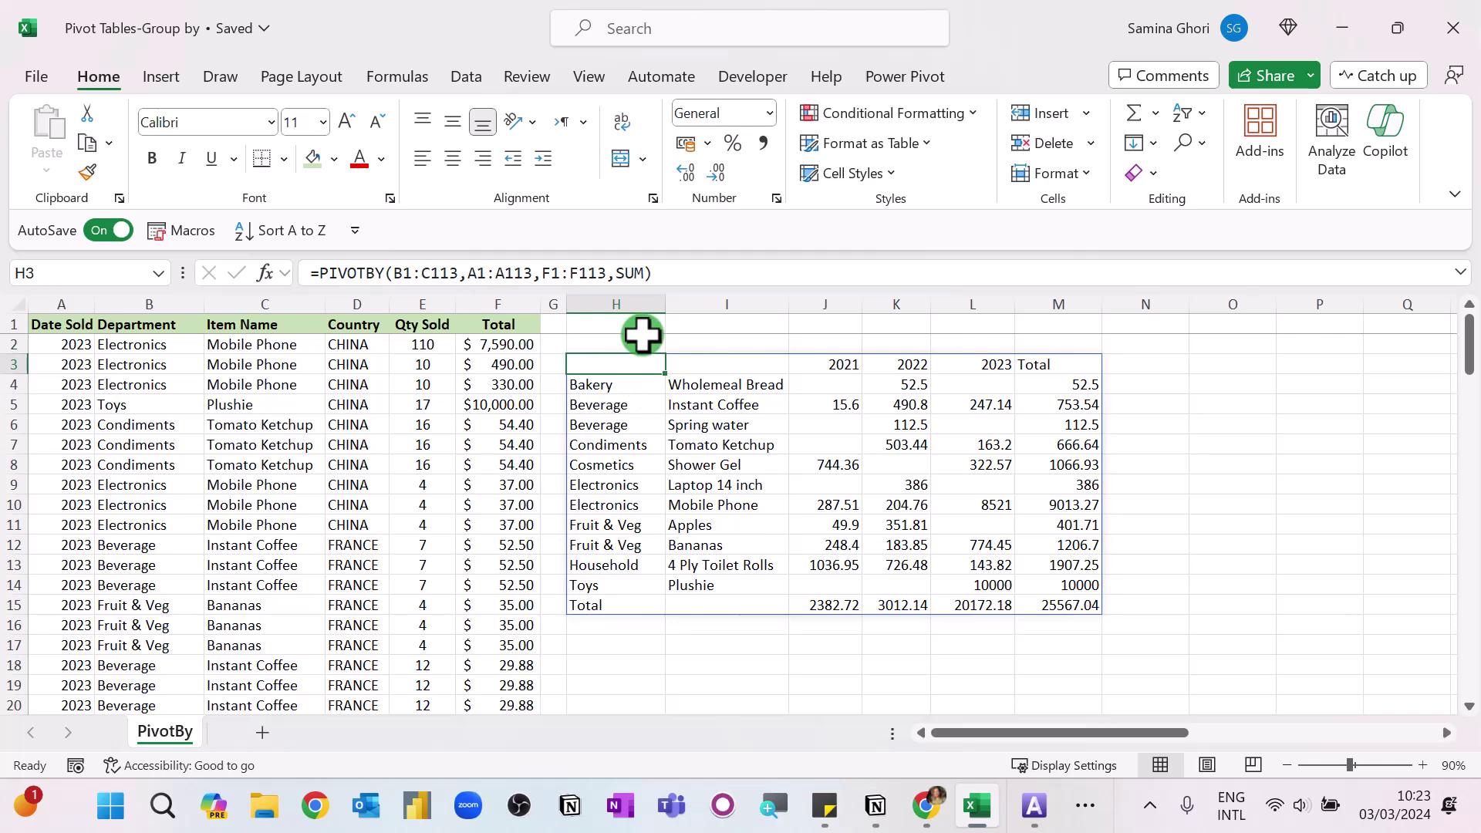
Add the field headers argument 3 (Yes and show) to the PIVOTBY formula in H3 and check the headers.
{"action": "left_click", "coordinate": [644, 274]}
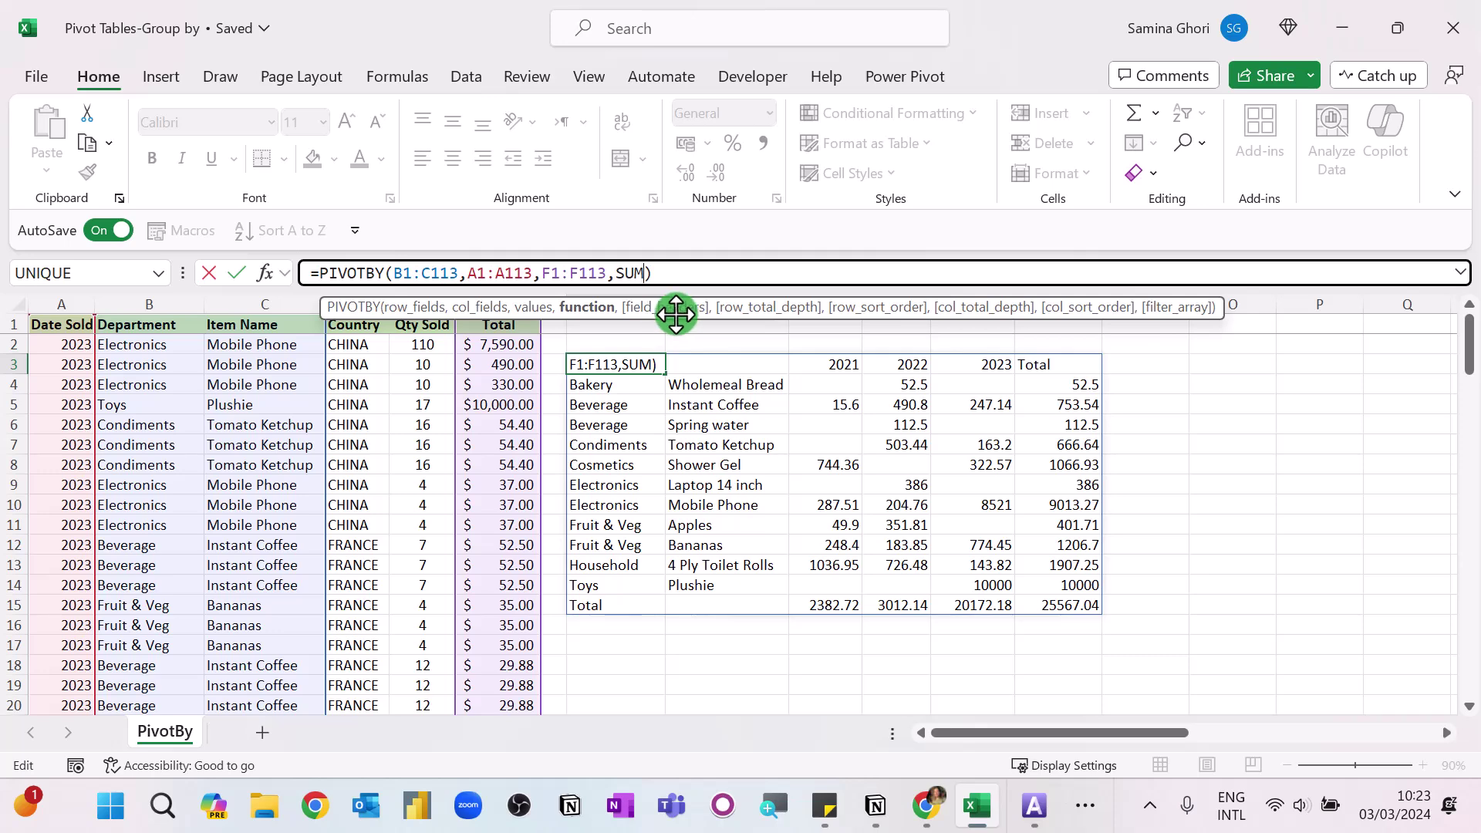
{"action": "type", "text": ","}
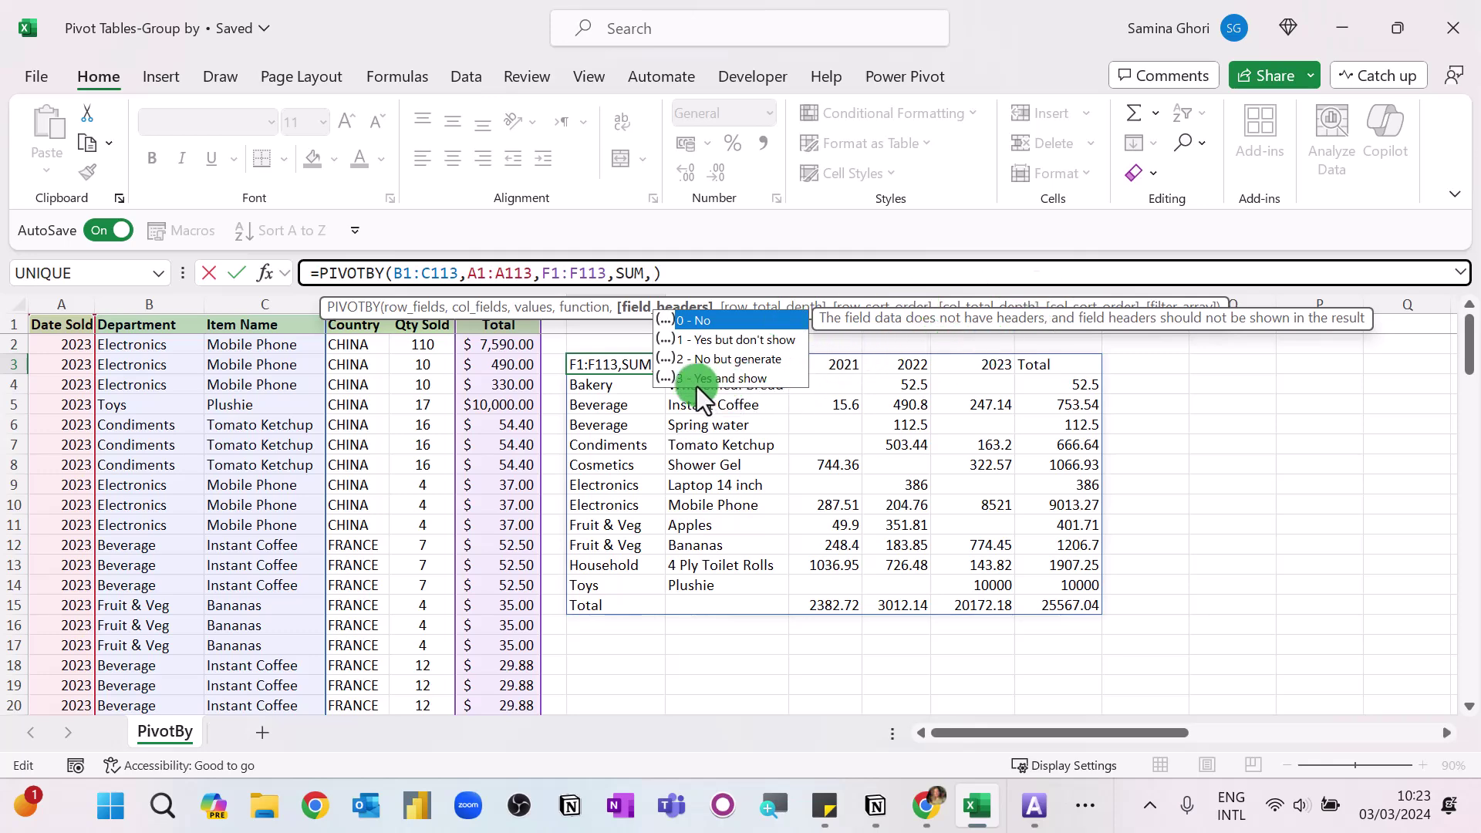
{"action": "type", "text": "3"}
{"action": "key", "text": "Return"}
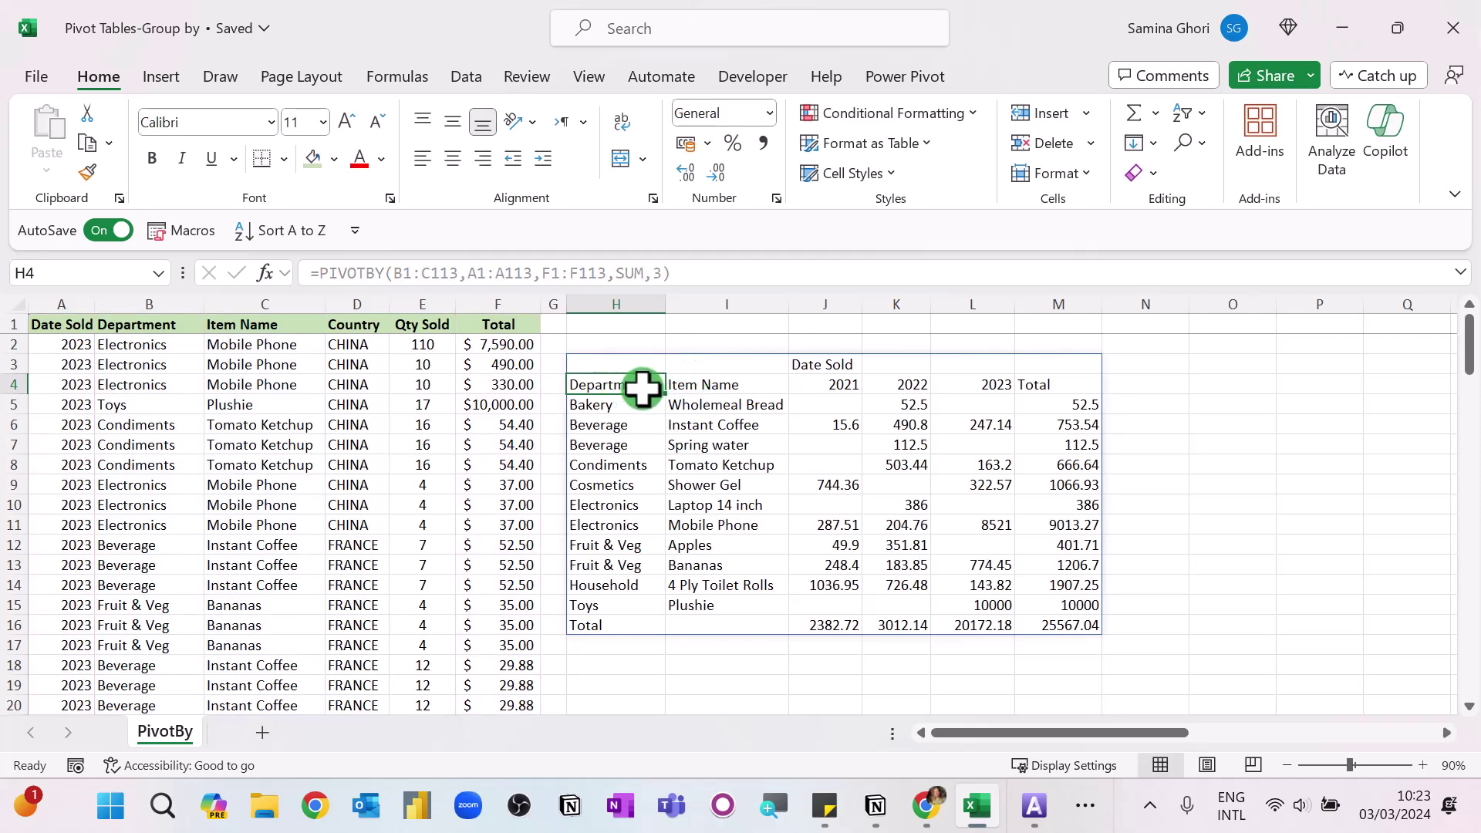
{"action": "left_click_drag", "start_coordinate": [645, 388], "coordinate": [803, 383]}
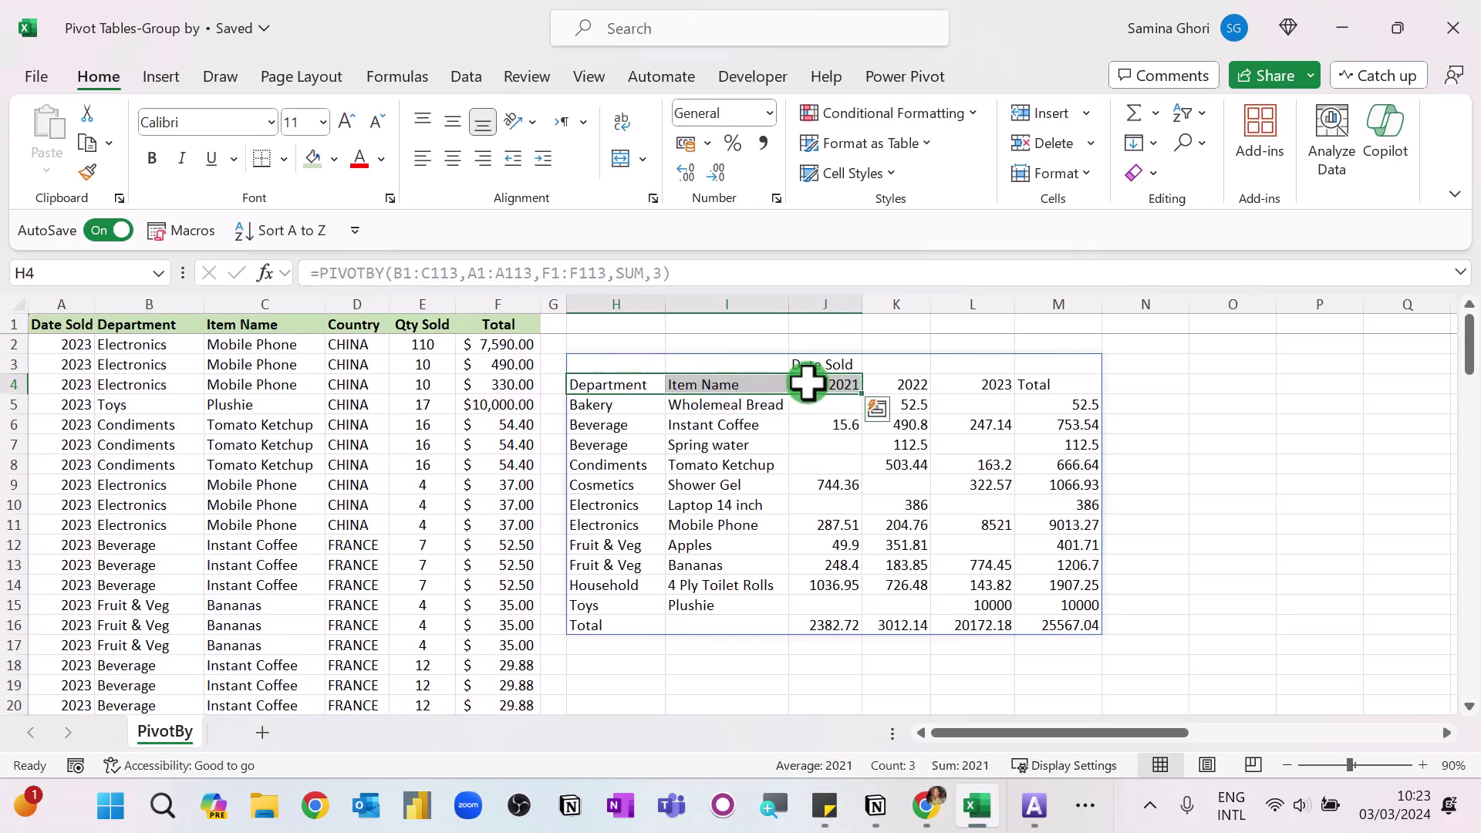
{"action": "left_click", "coordinate": [817, 361], "text": "ctrl"}
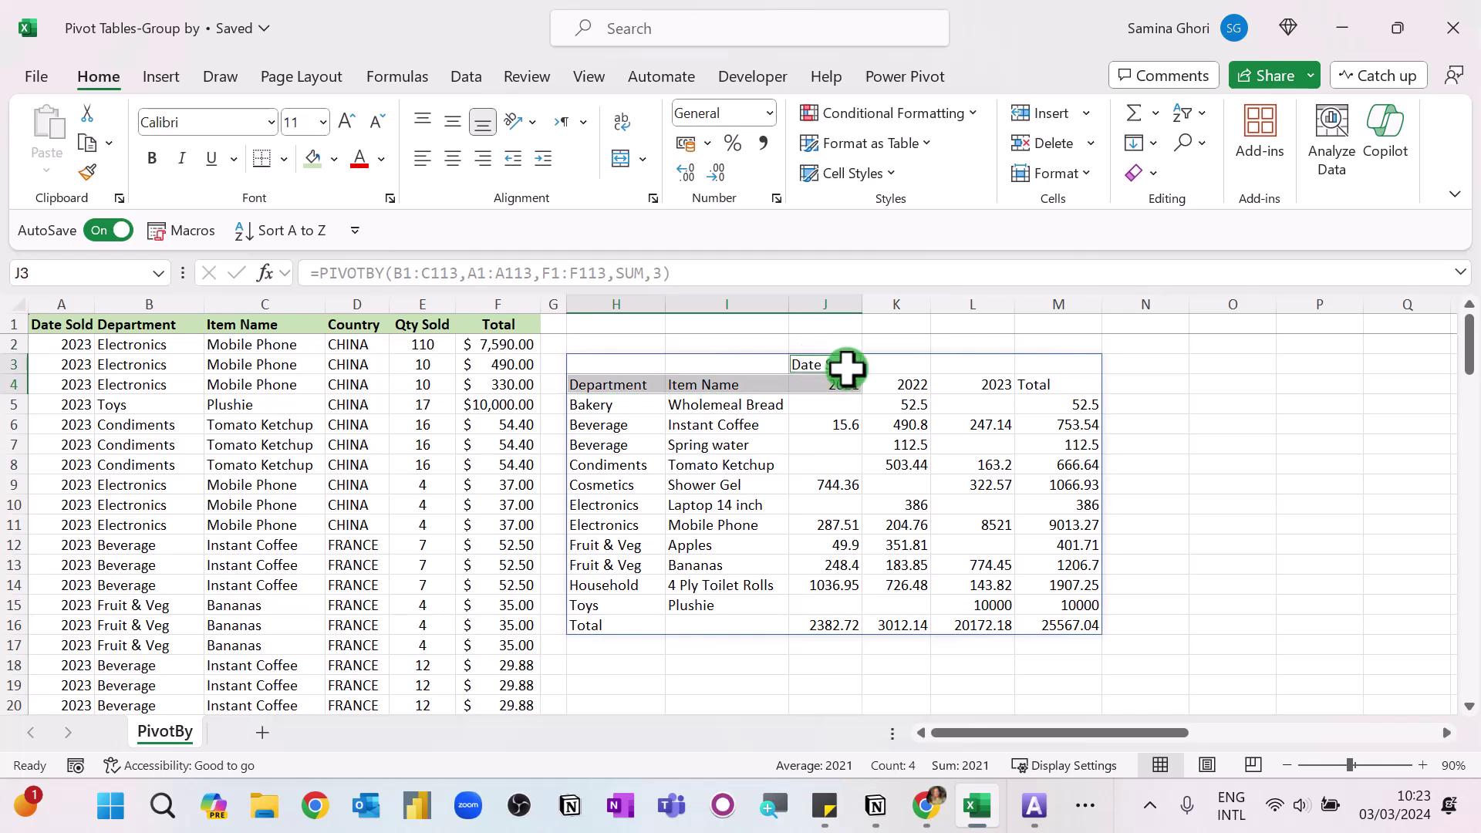
{"action": "left_click", "coordinate": [1058, 391]}
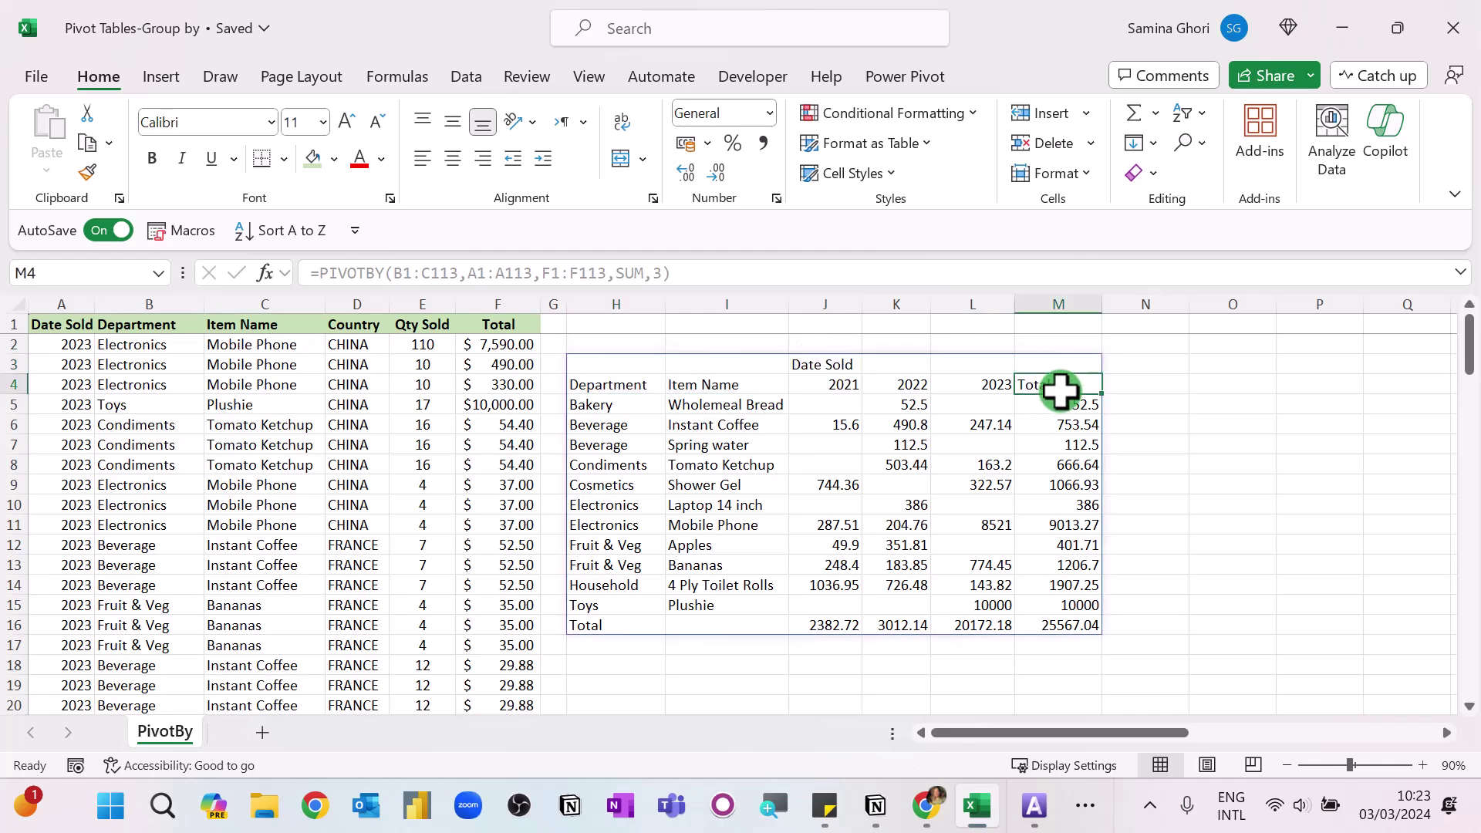
Set the PIVOTBY row total depth and column total depth to 0 (No totals), leaving the row sort order empty.
{"action": "left_click", "coordinate": [615, 366]}
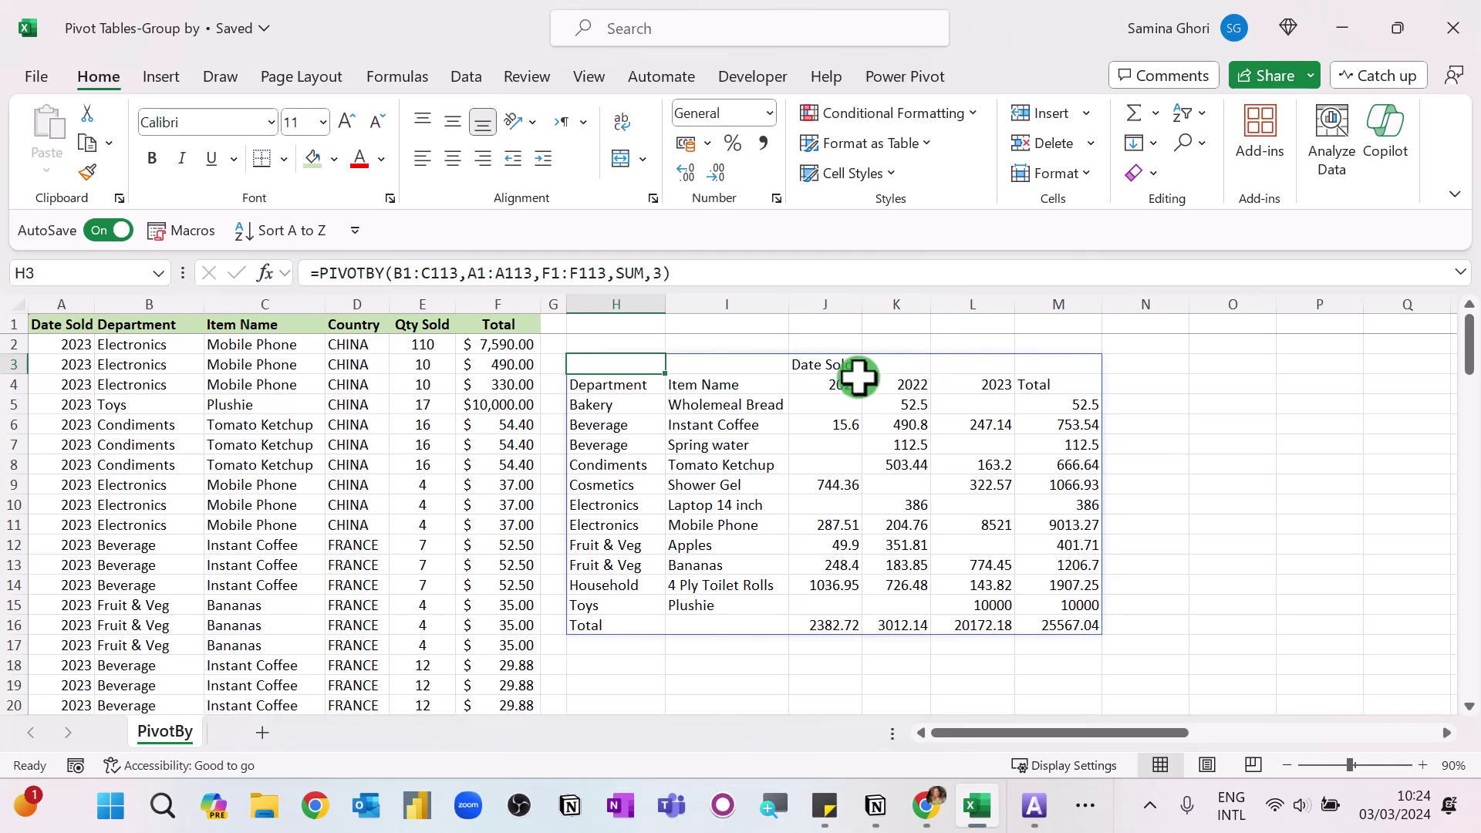
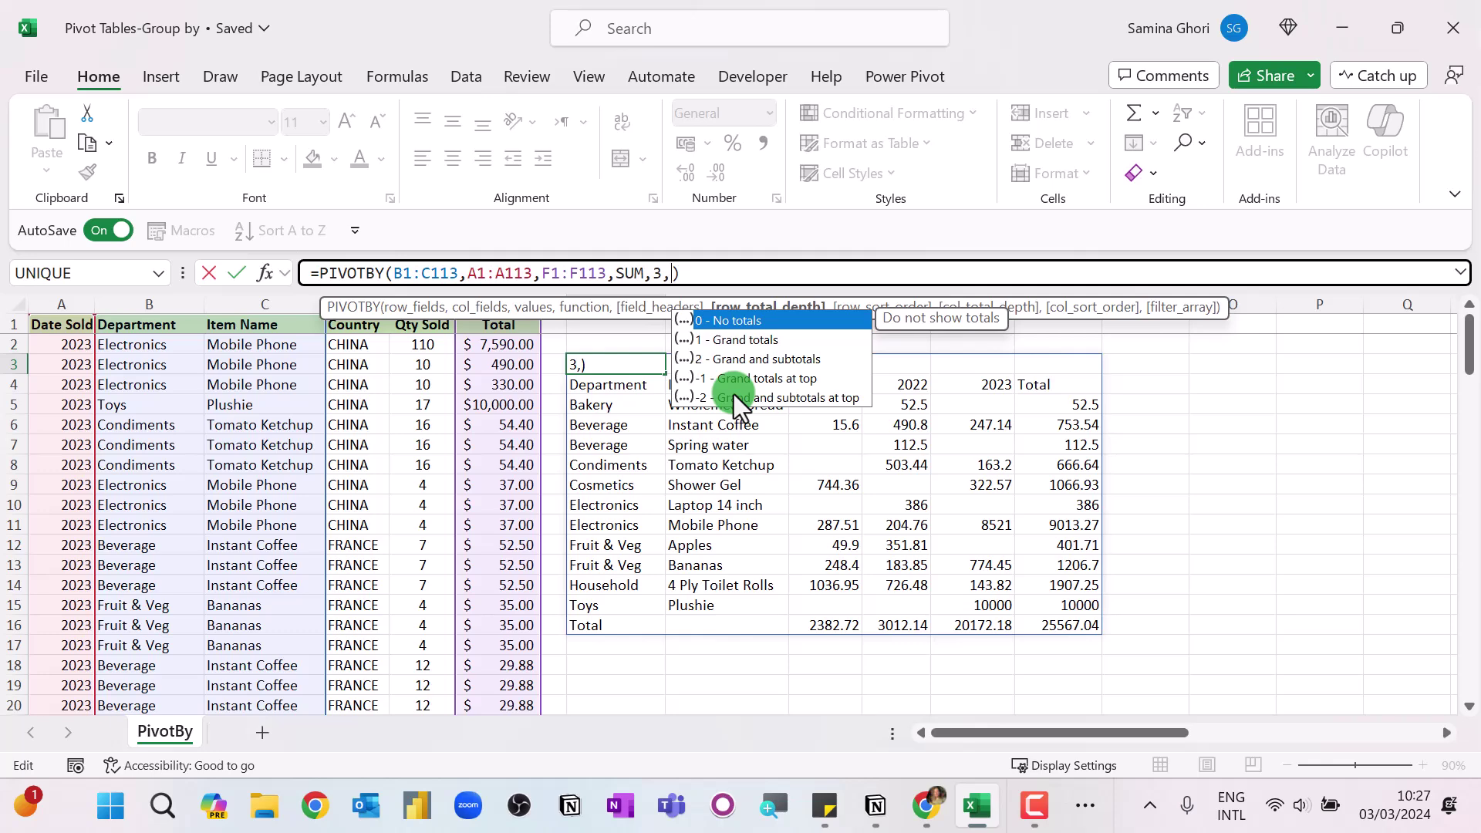
{"action": "type", "text": "0,"}
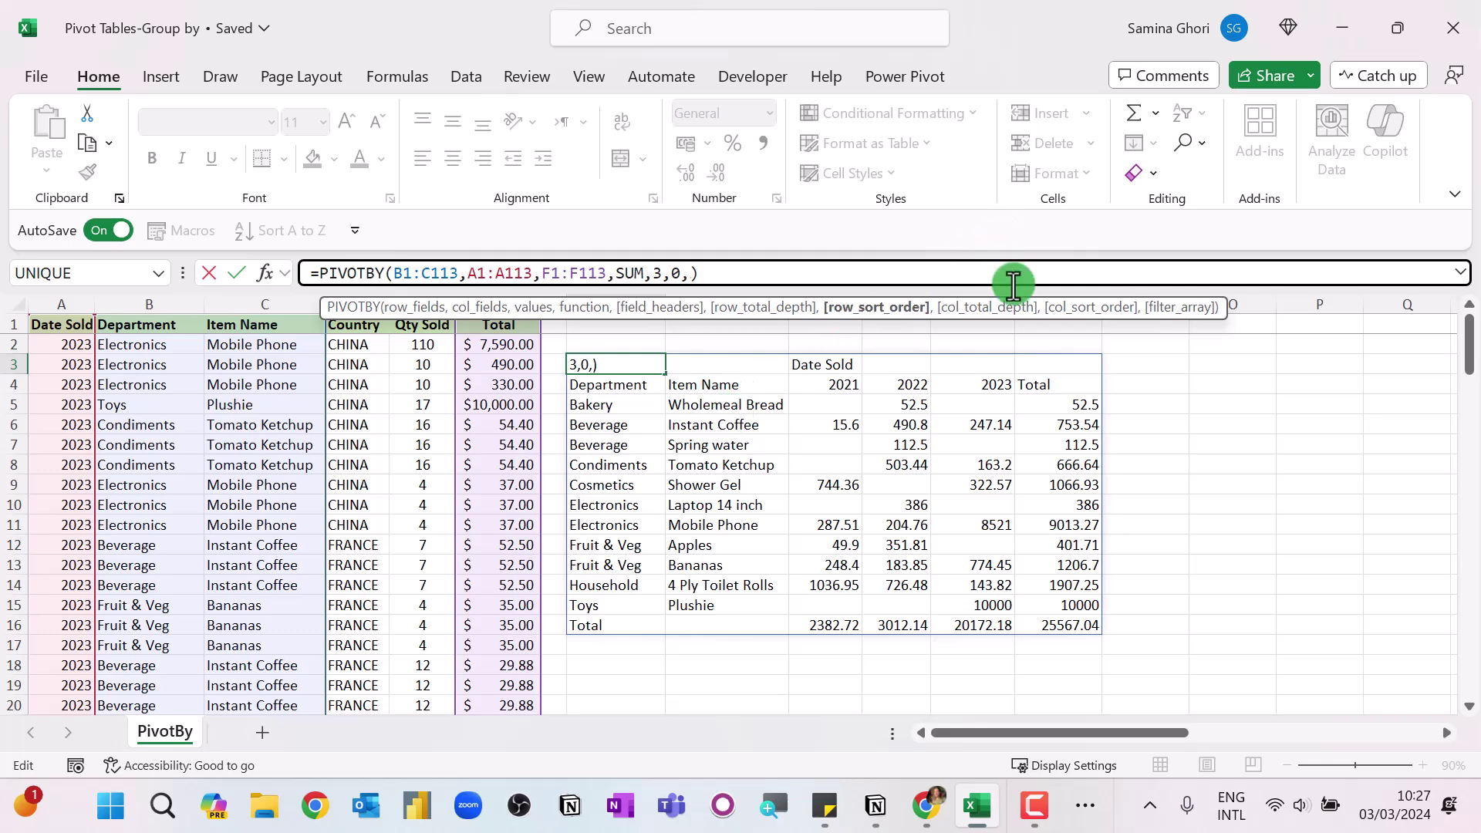
{"action": "type", "text": ",0"}
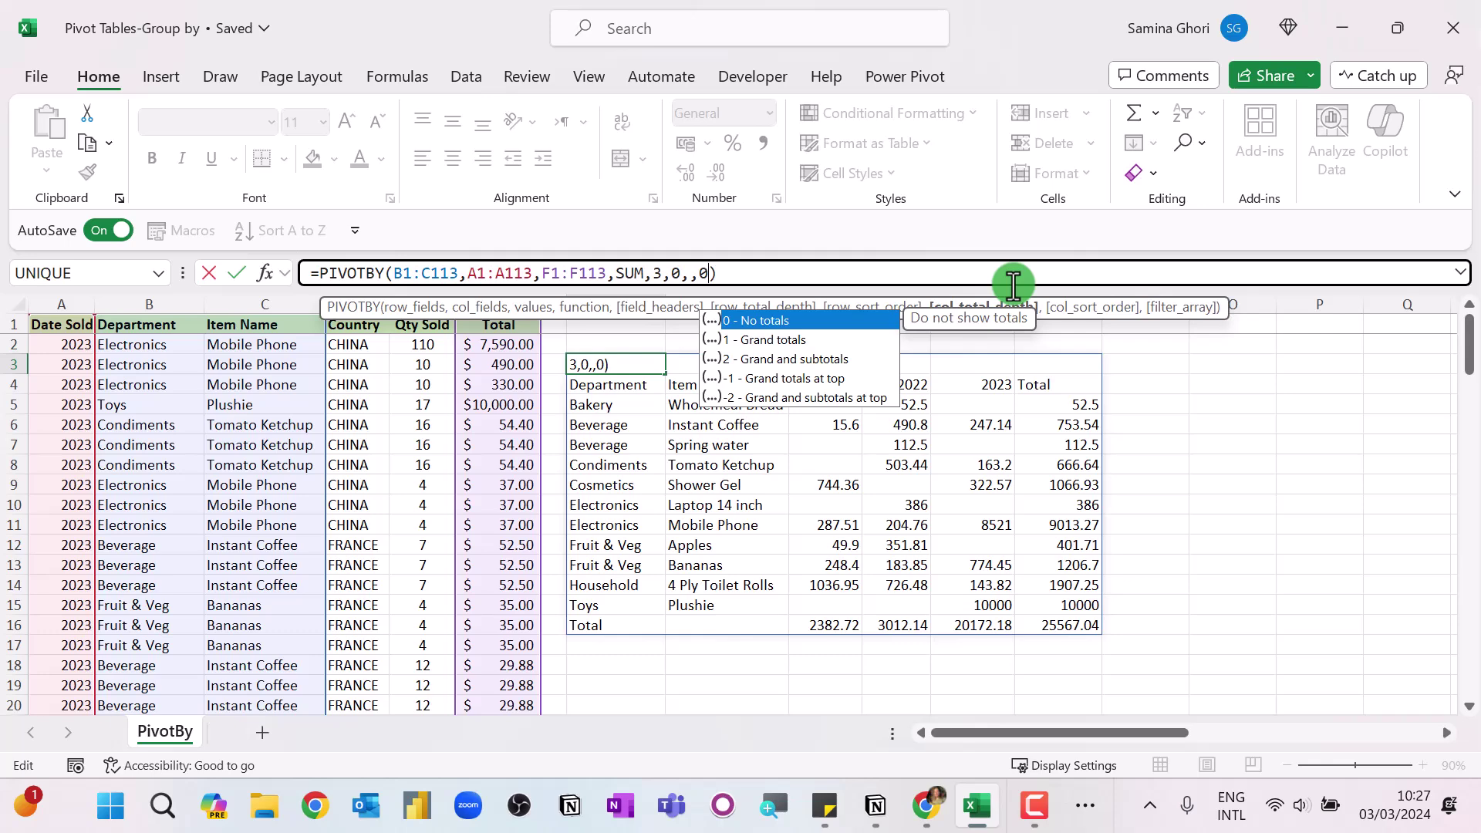
{"action": "key", "text": "Return"}
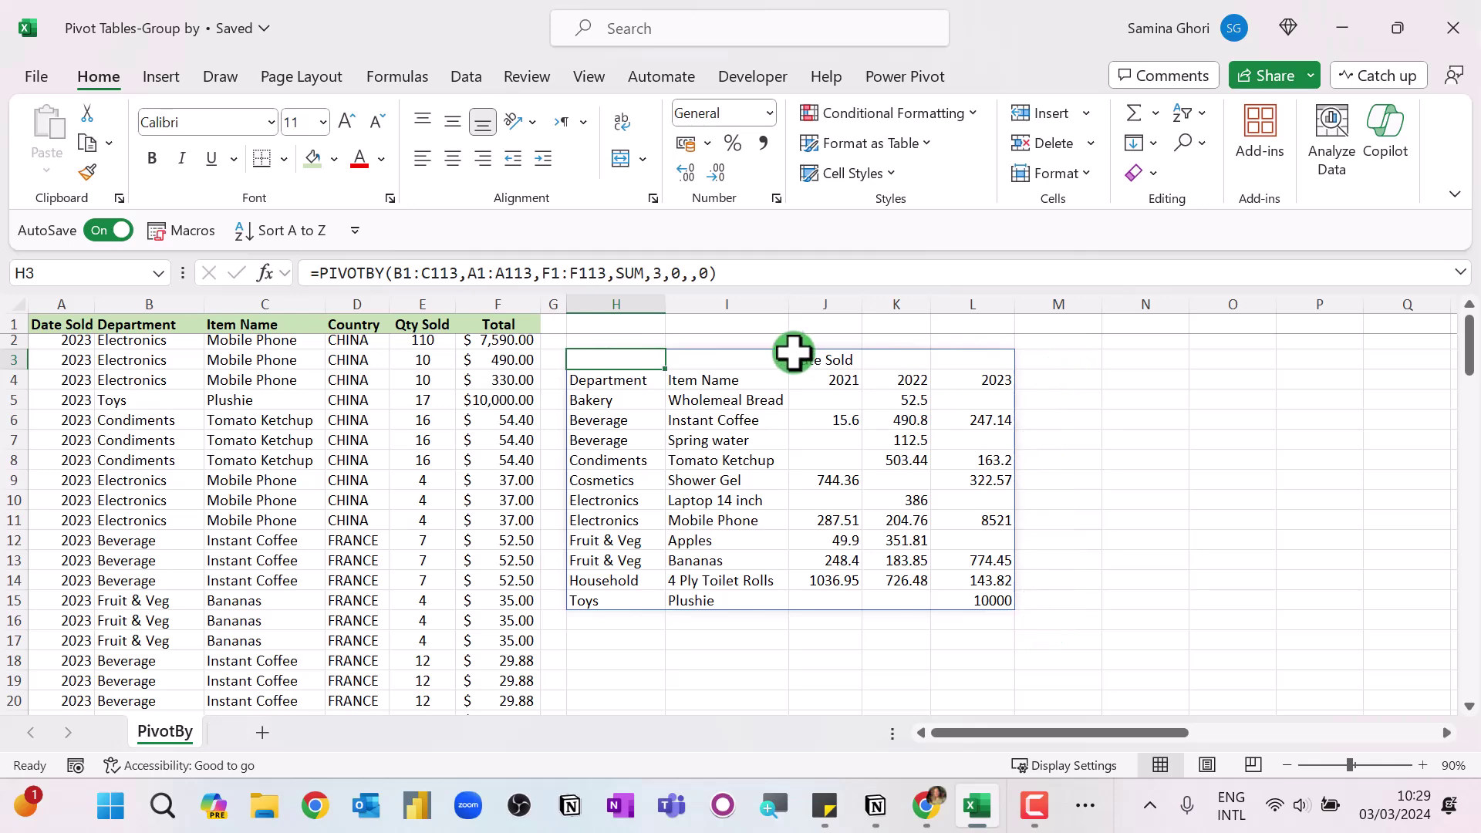
Set the PIVOTBY formula's row total depth to 2 (Grand and subtotals).
{"action": "left_click", "coordinate": [694, 272]}
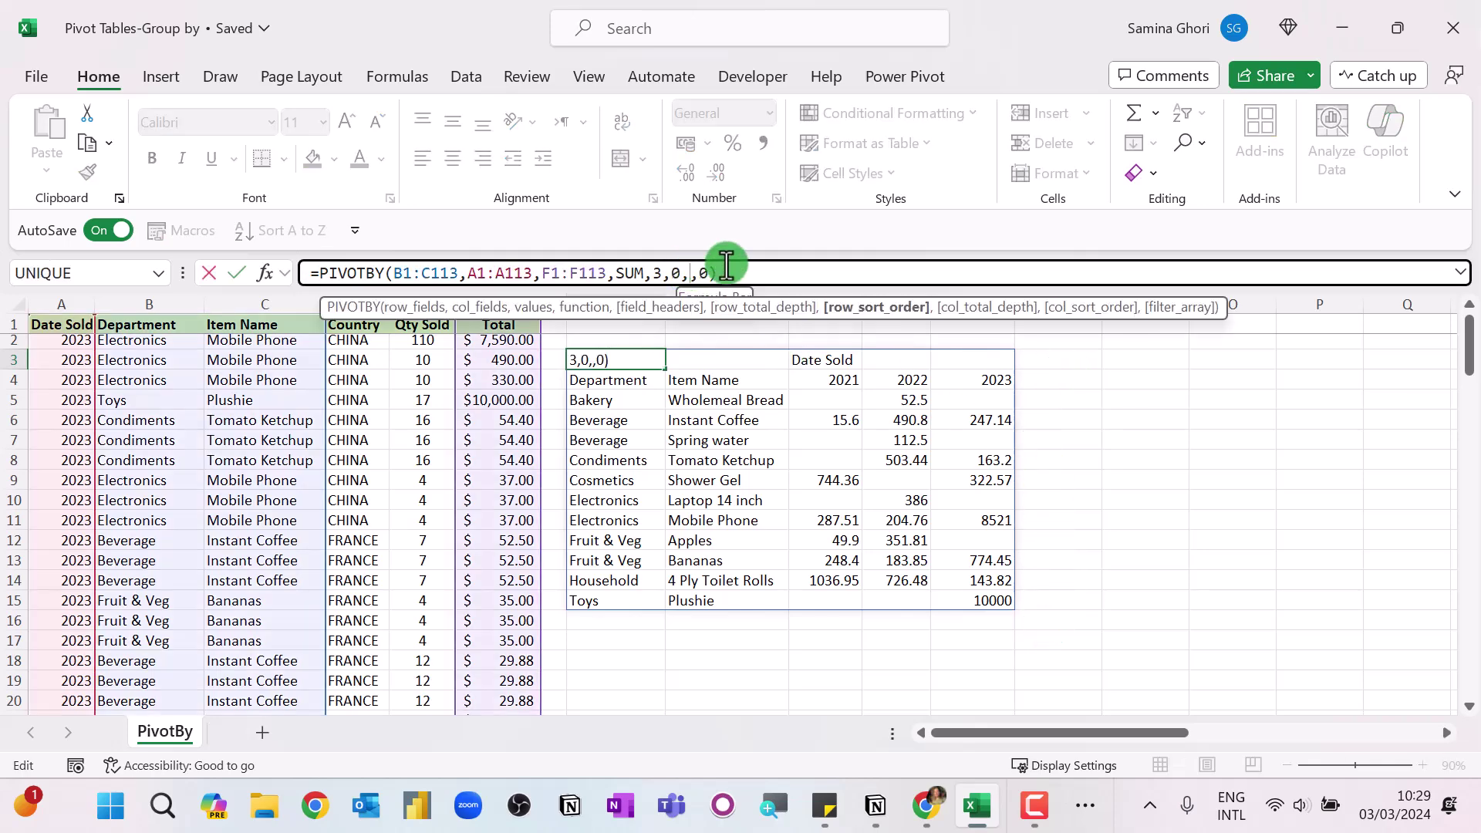
{"action": "left_click", "coordinate": [678, 274]}
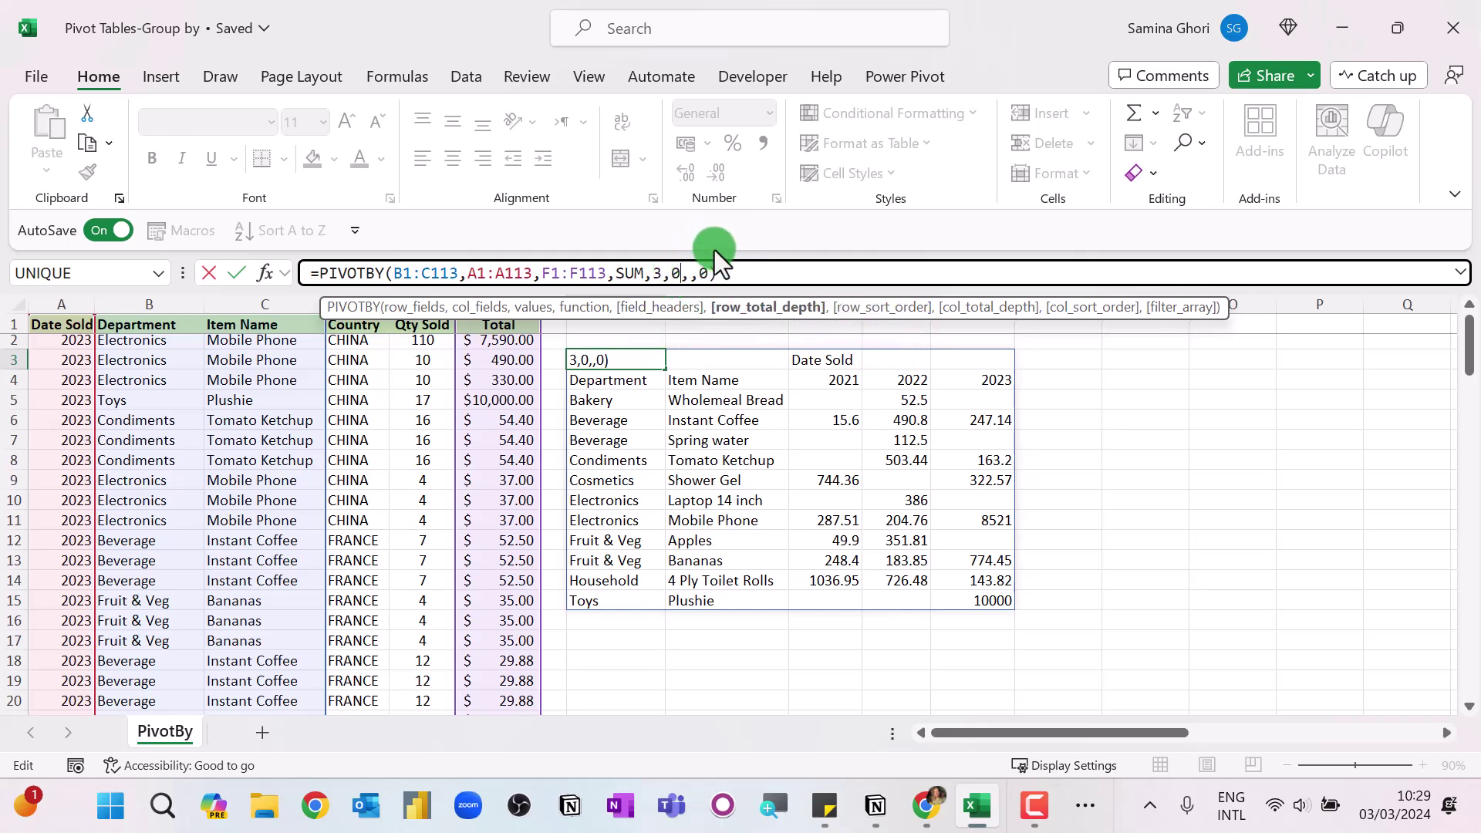
{"action": "key", "text": "BackSpace"}
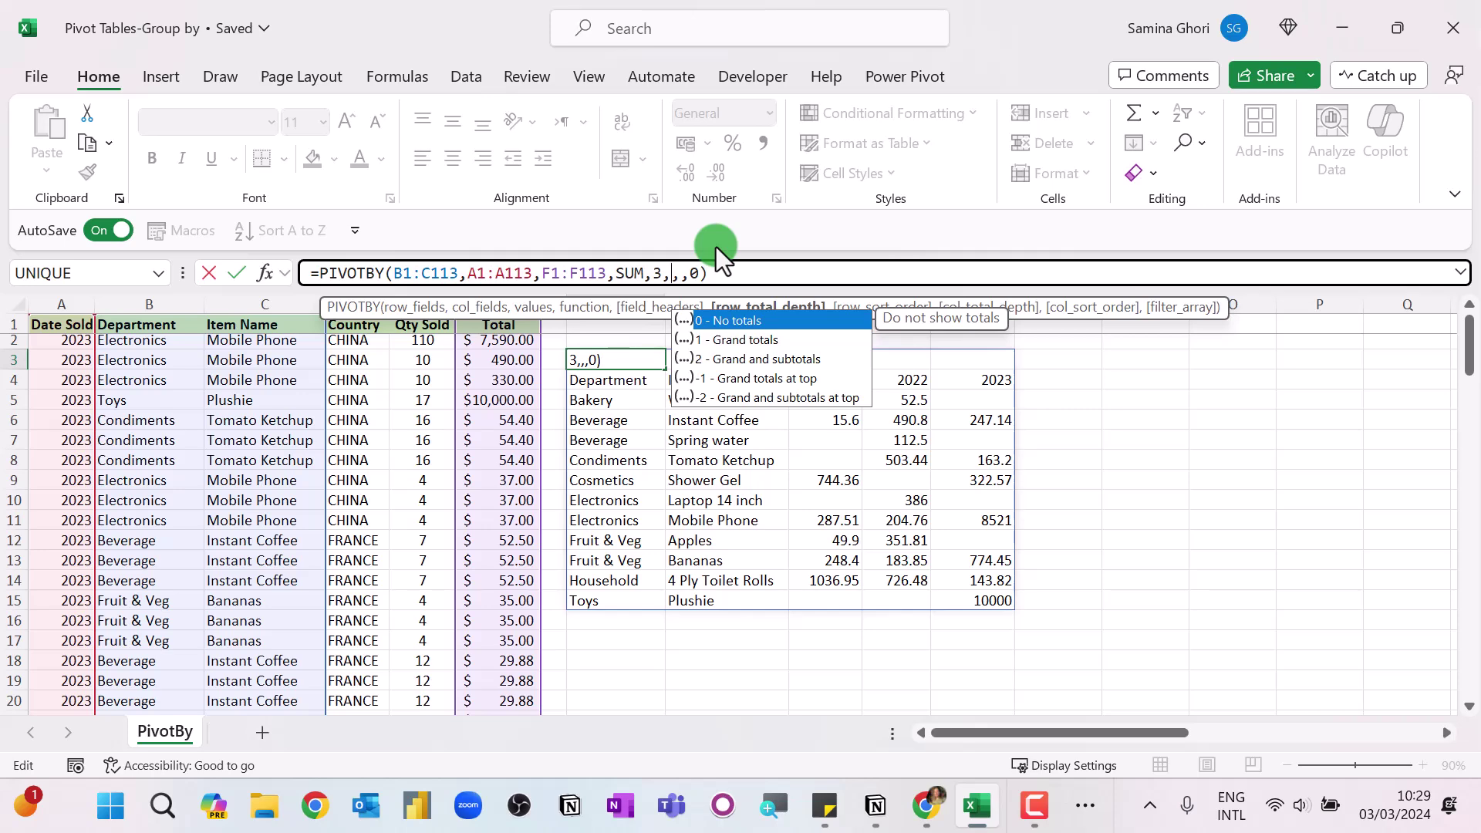
{"action": "double_click", "coordinate": [772, 363]}
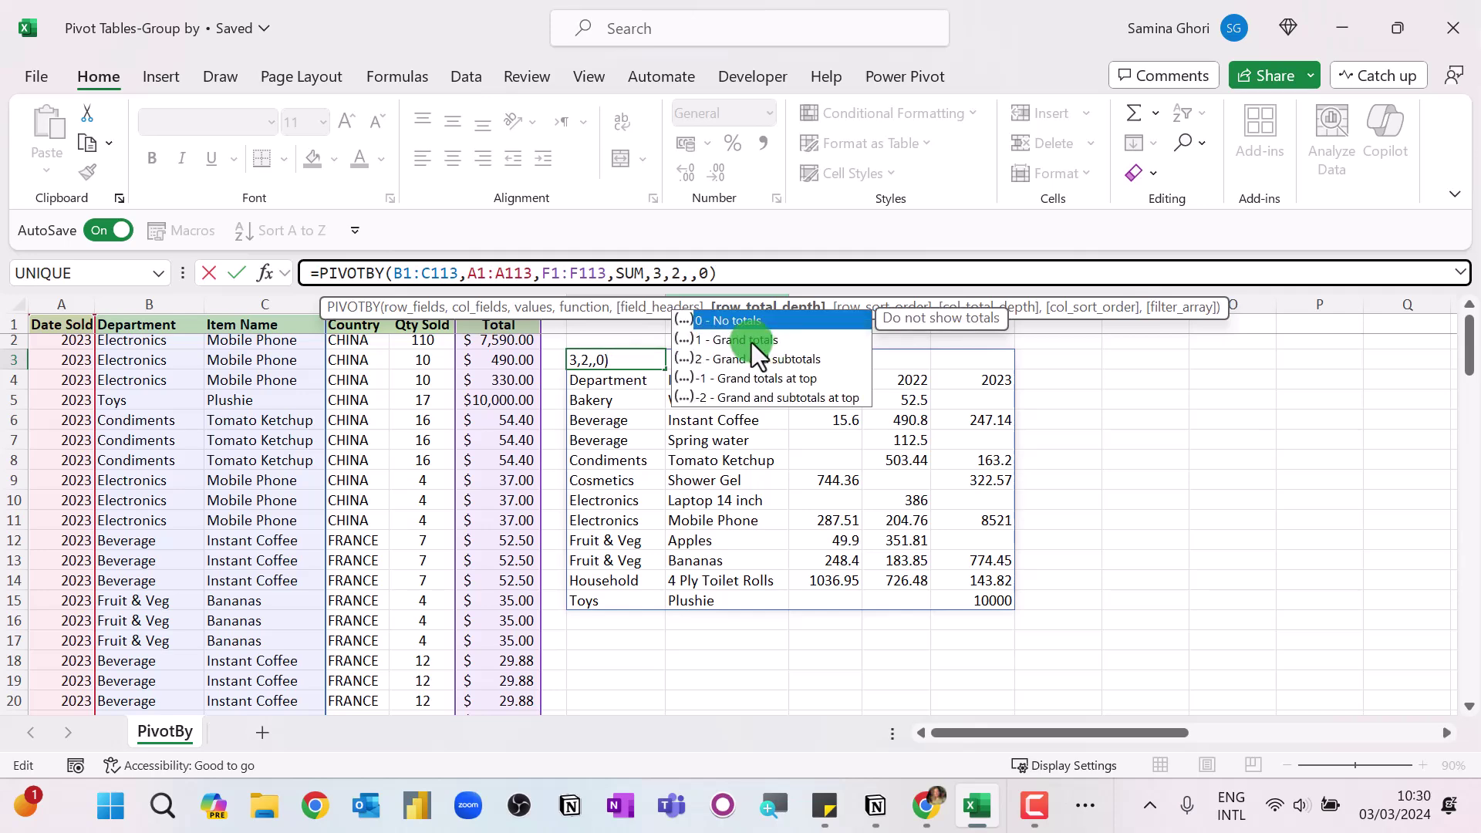
Set the formula's column total depth to 1 (Grand totals), commit it and check the department subtotals.
{"action": "left_click", "coordinate": [705, 275]}
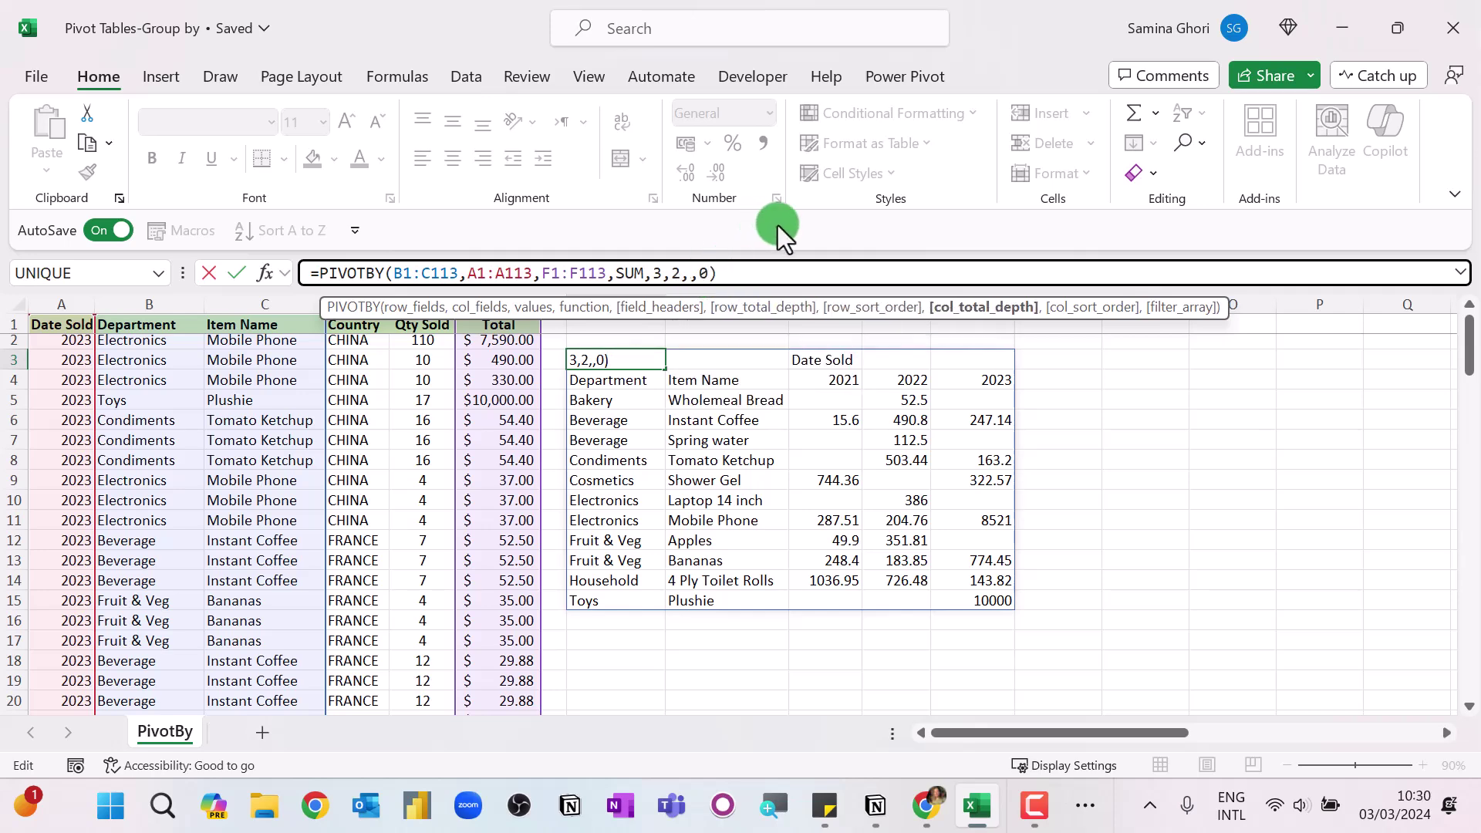
{"action": "key", "text": "BackSpace"}
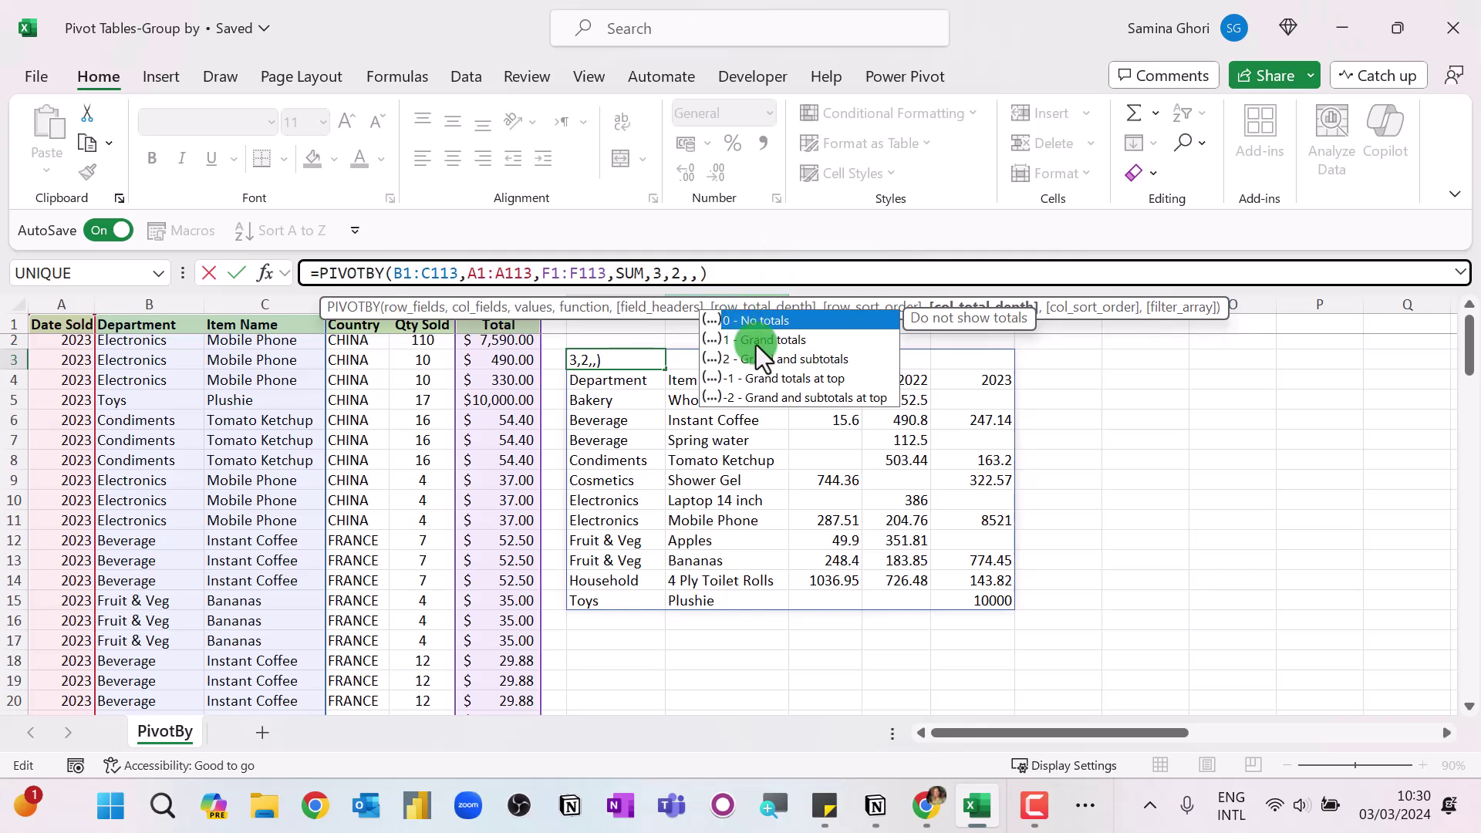
{"action": "double_click", "coordinate": [810, 339]}
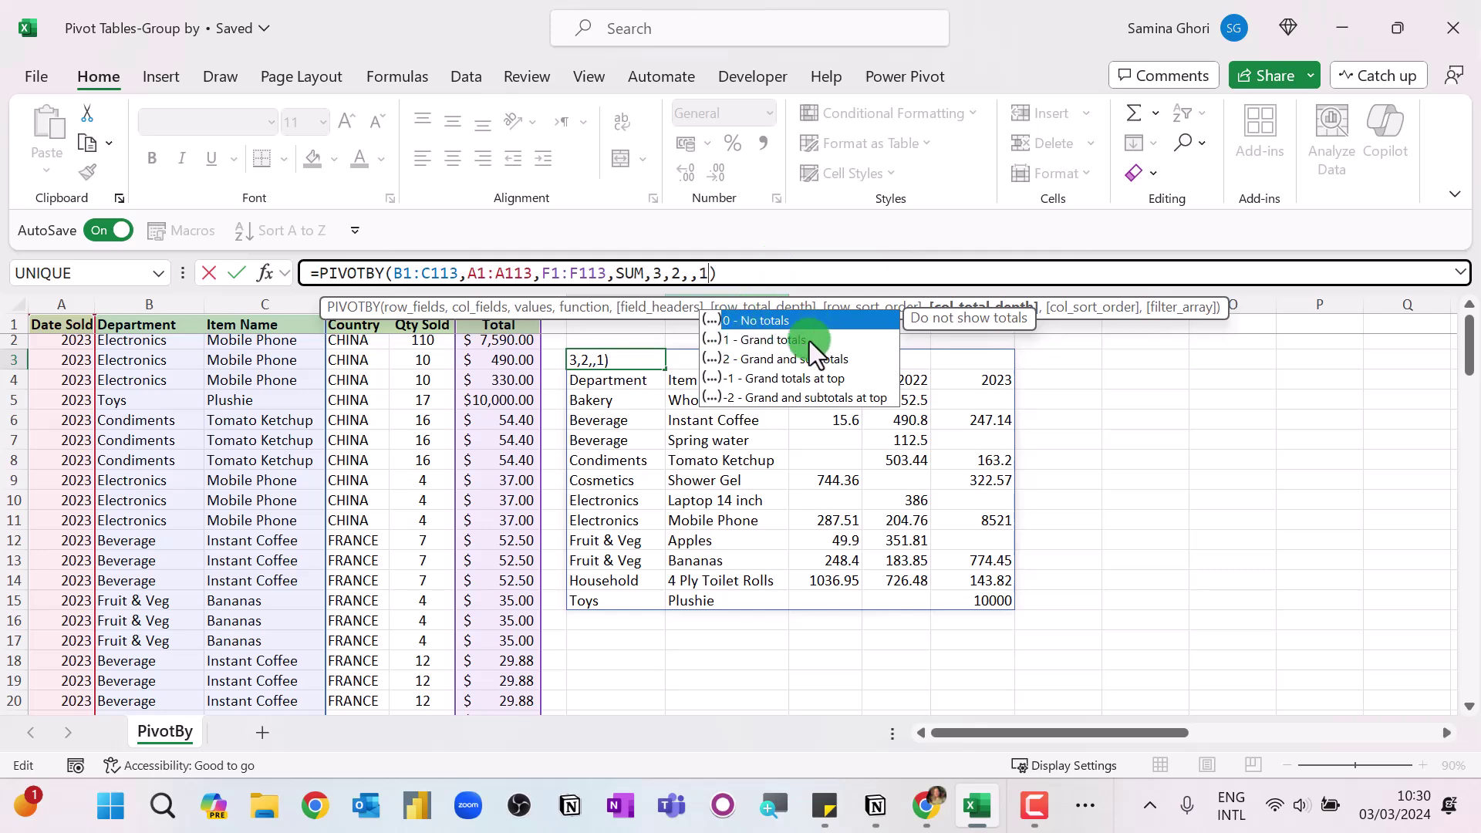
{"action": "key", "text": "Return"}
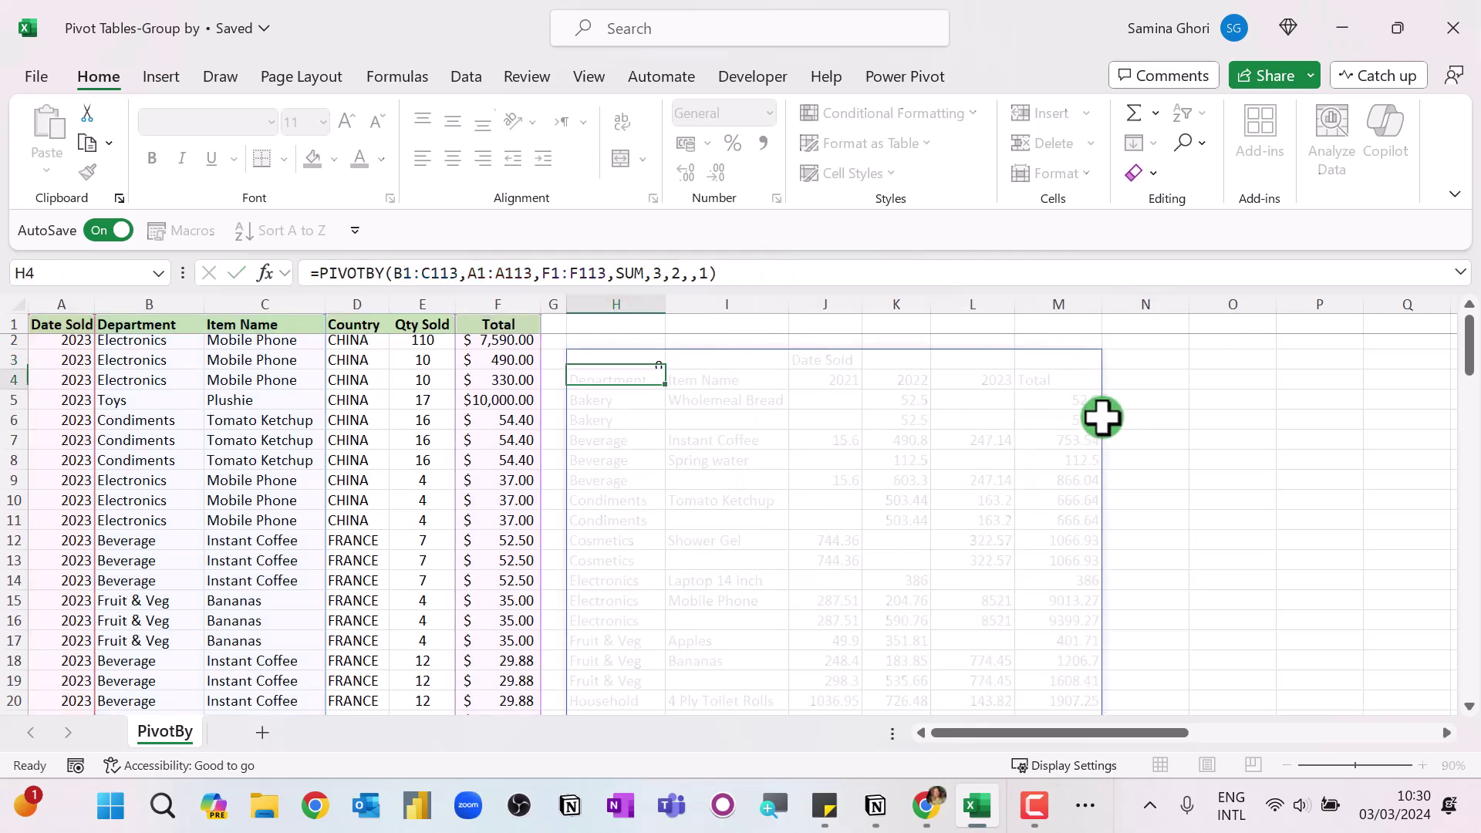
{"action": "left_click_drag", "start_coordinate": [584, 399], "coordinate": [1069, 419]}
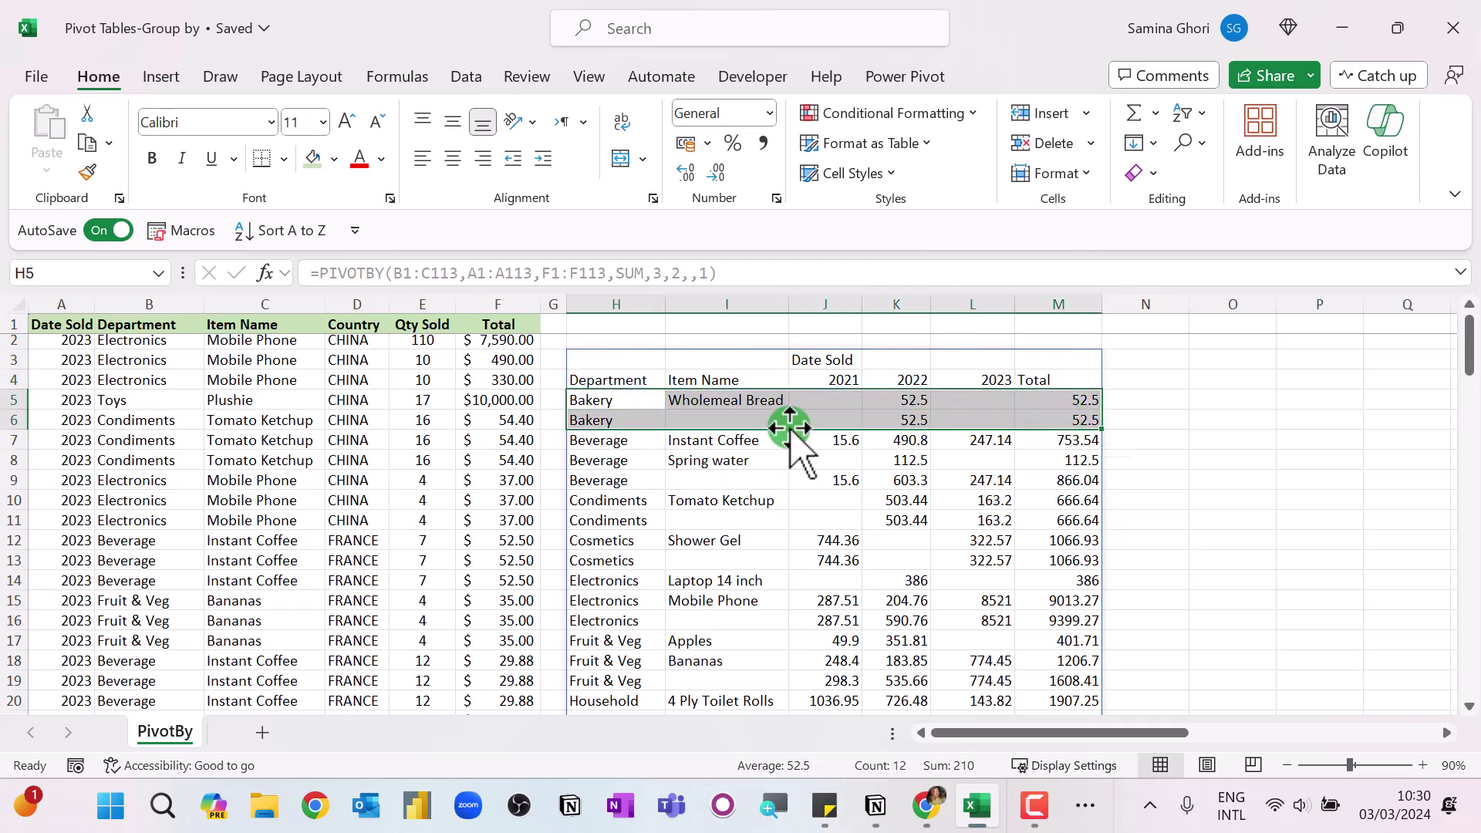
{"action": "left_click_drag", "start_coordinate": [743, 422], "coordinate": [1063, 441]}
{"action": "left_click", "coordinate": [1065, 327]}
{"action": "key", "text": "ctrl+space"}
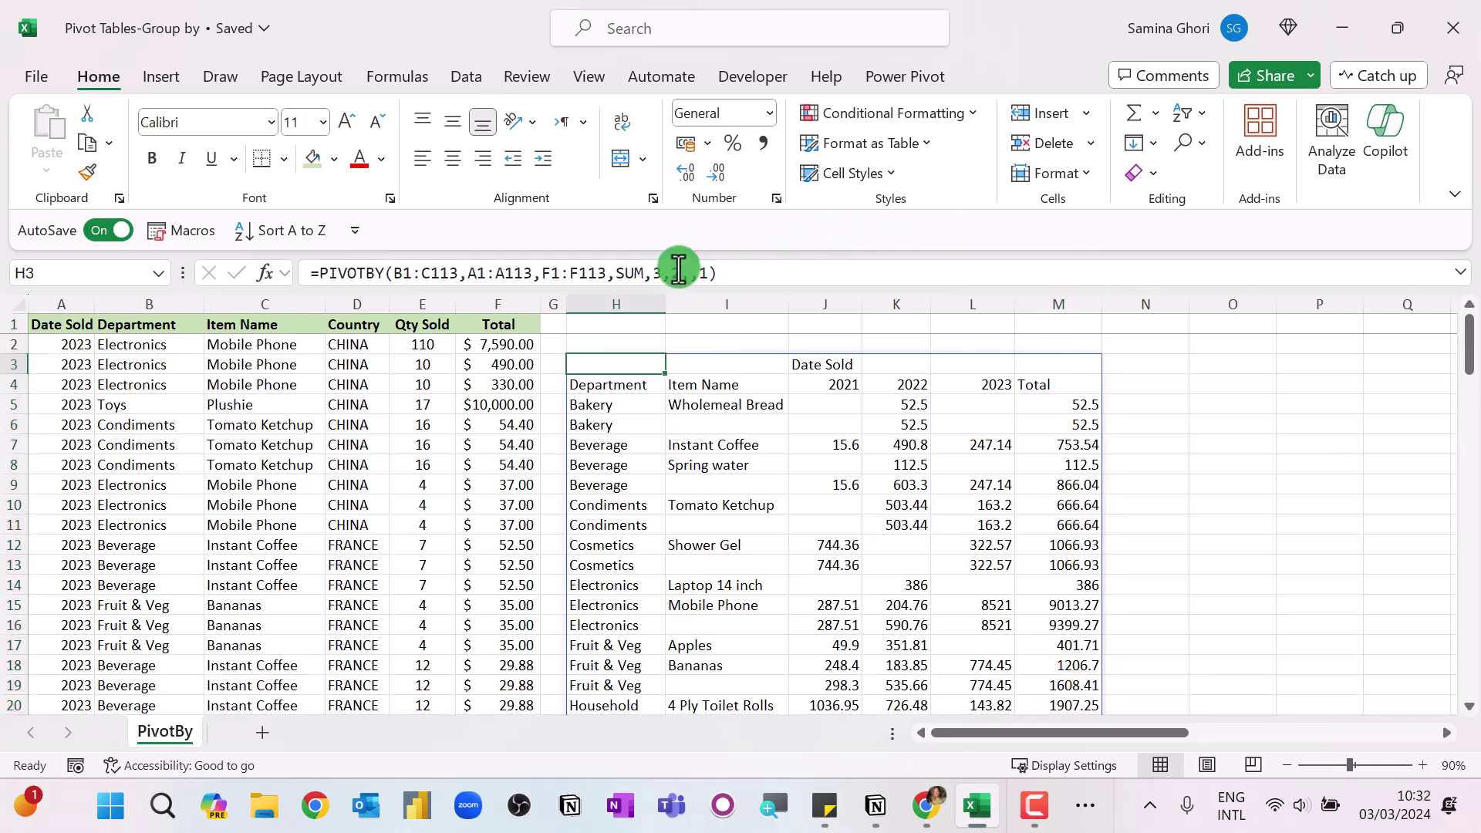
Set the formula's row sort order to -1 to sort the departments in descending order and review the result.
{"action": "left_click", "coordinate": [685, 272]}
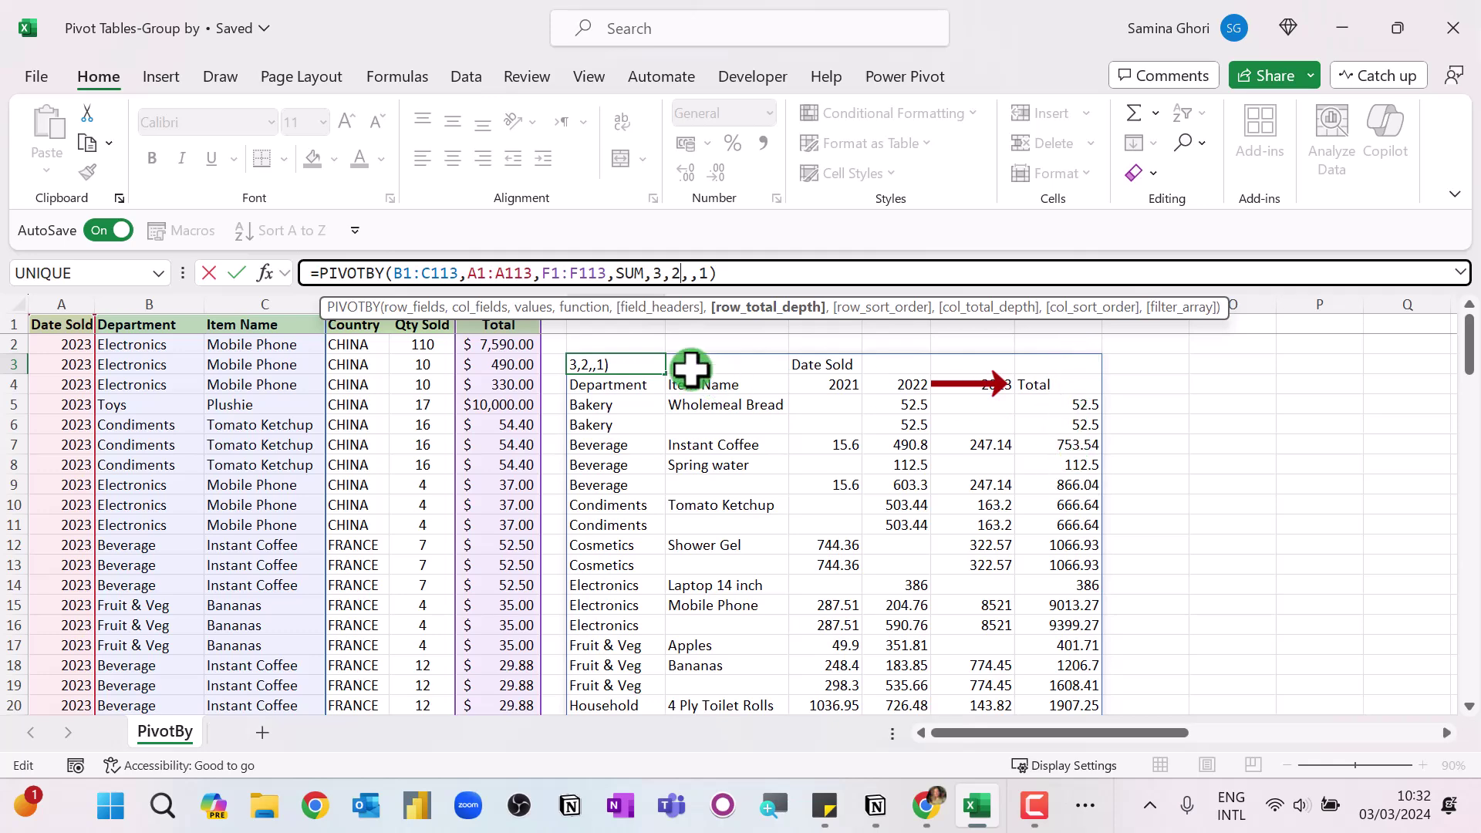
{"action": "left_click", "coordinate": [690, 275]}
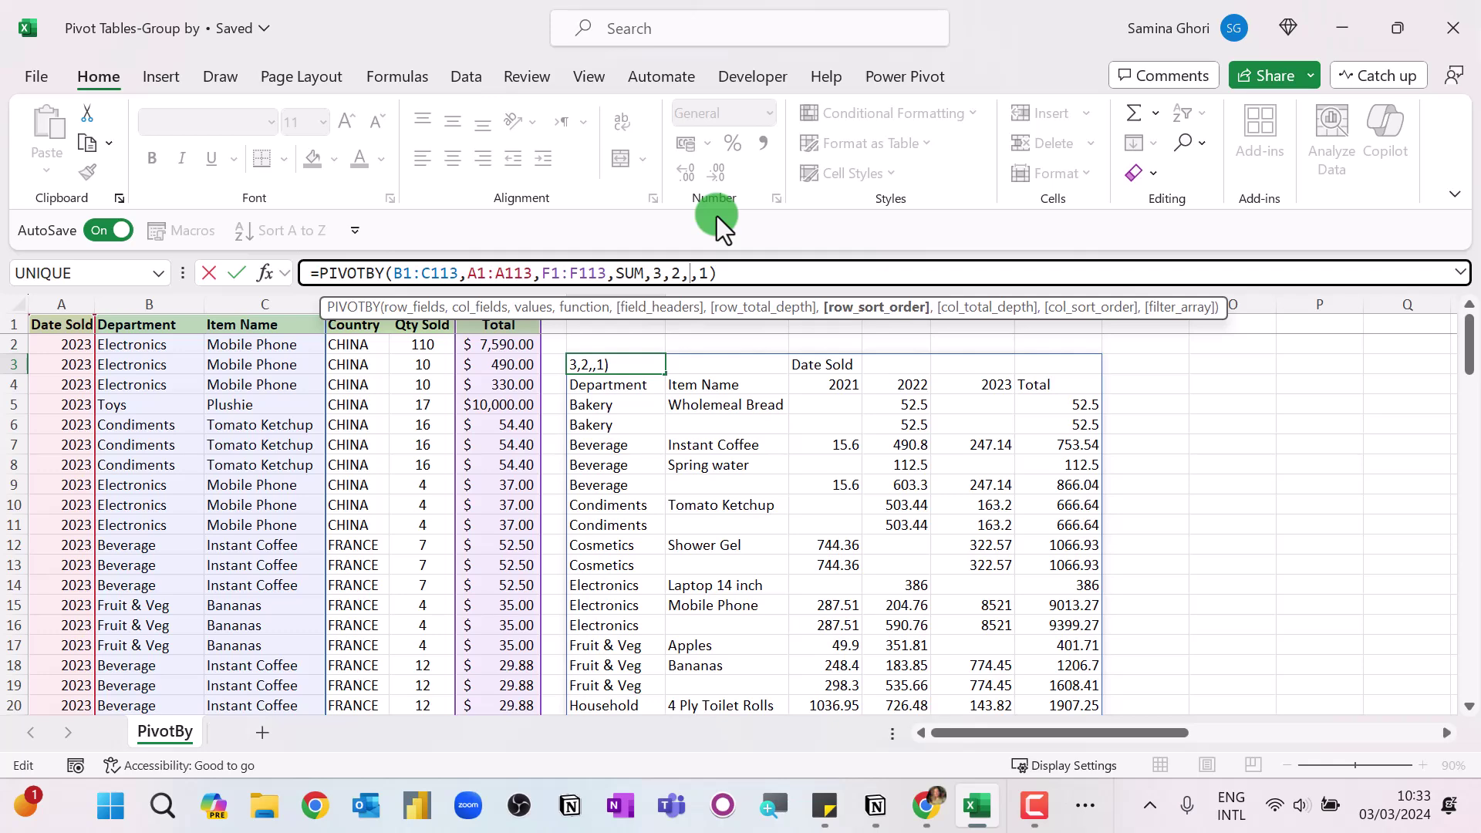
{"action": "type", "text": "-1"}
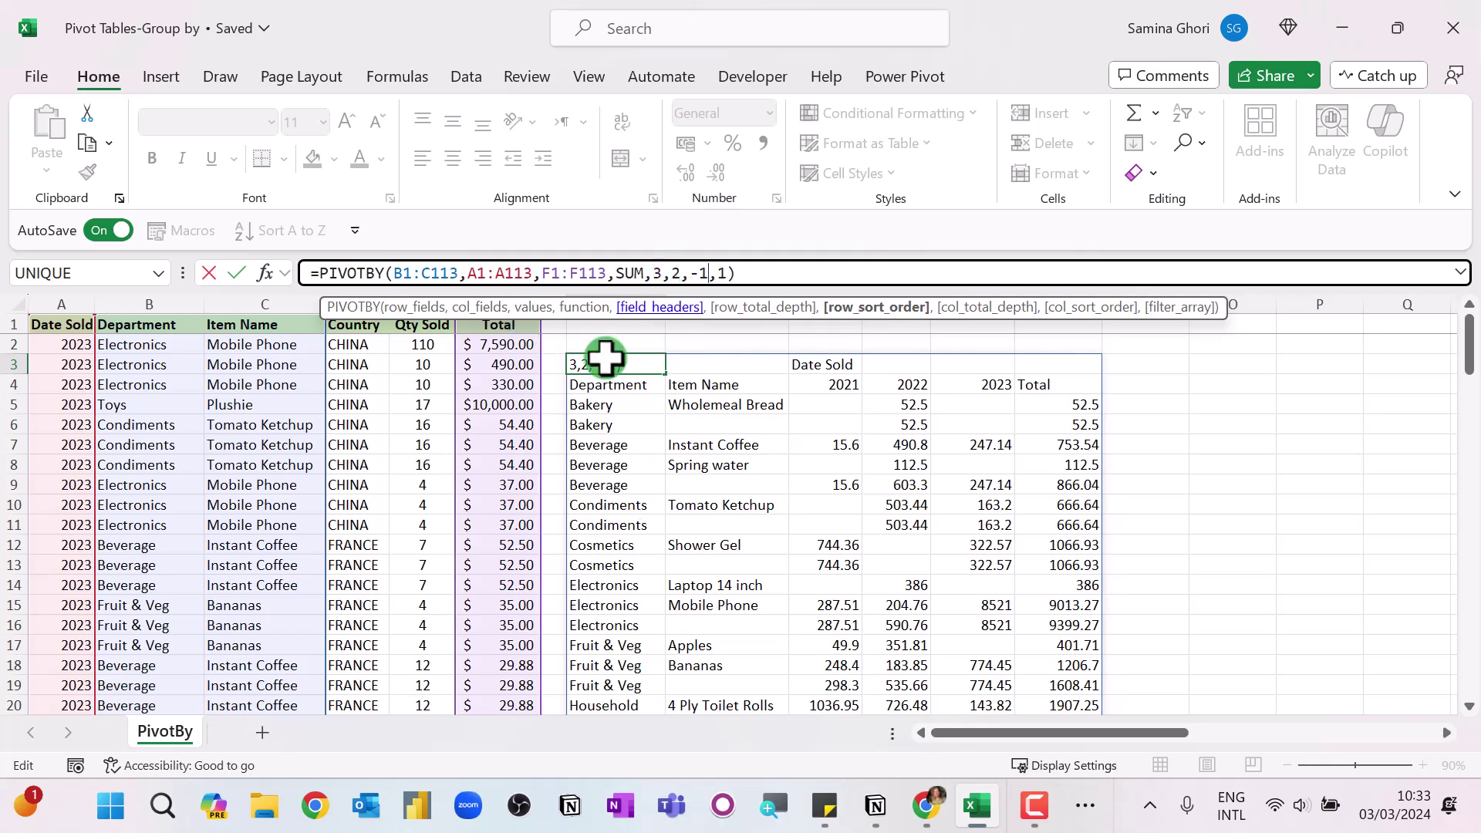
{"action": "key", "text": "Return"}
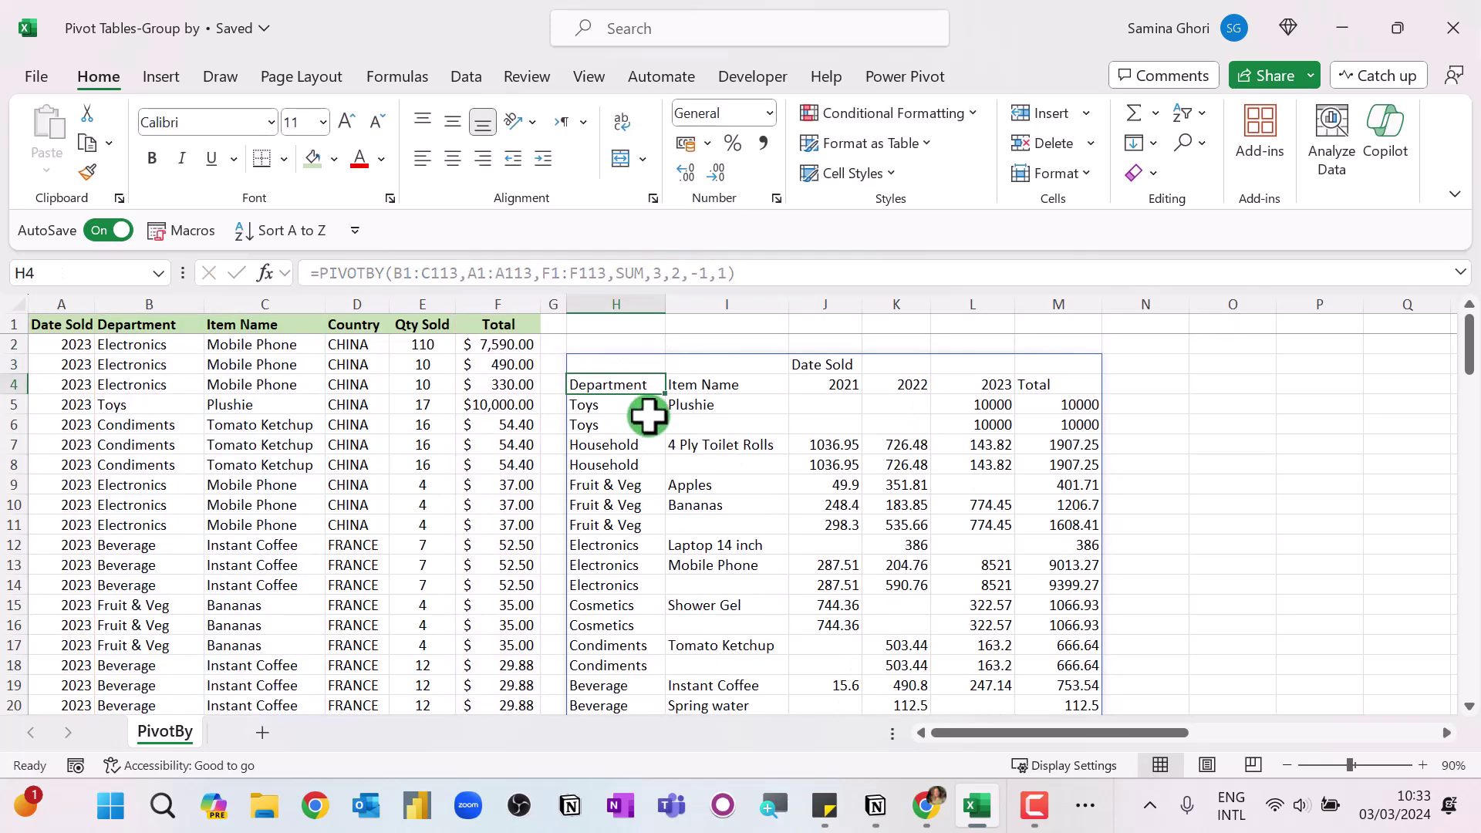
{"action": "left_click_drag", "start_coordinate": [605, 406], "coordinate": [1067, 421]}
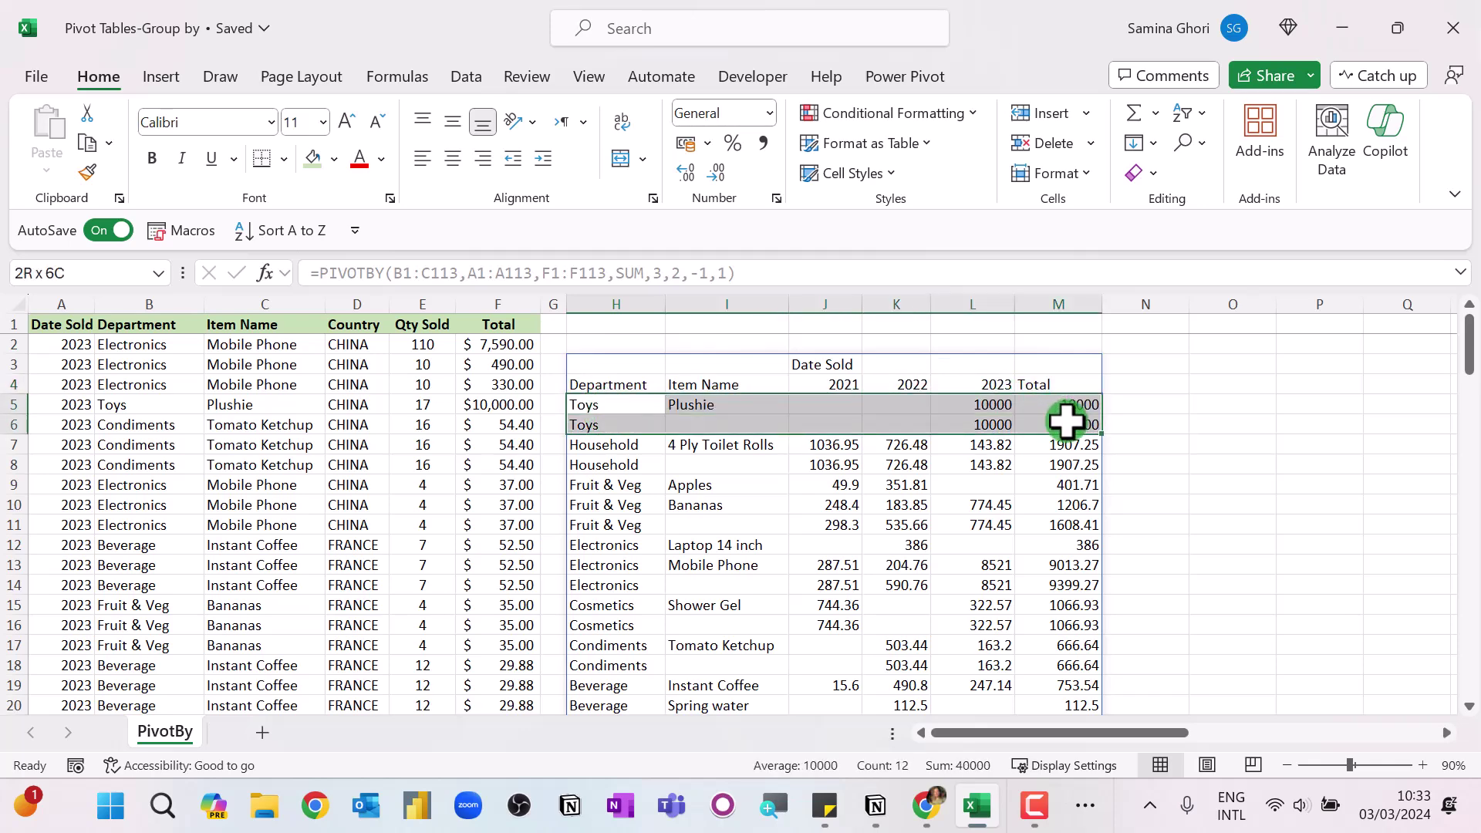
{"action": "left_click", "coordinate": [604, 406]}
{"action": "scroll", "coordinate": [617, 604], "scroll_direction": "down", "scroll_amount": 3}
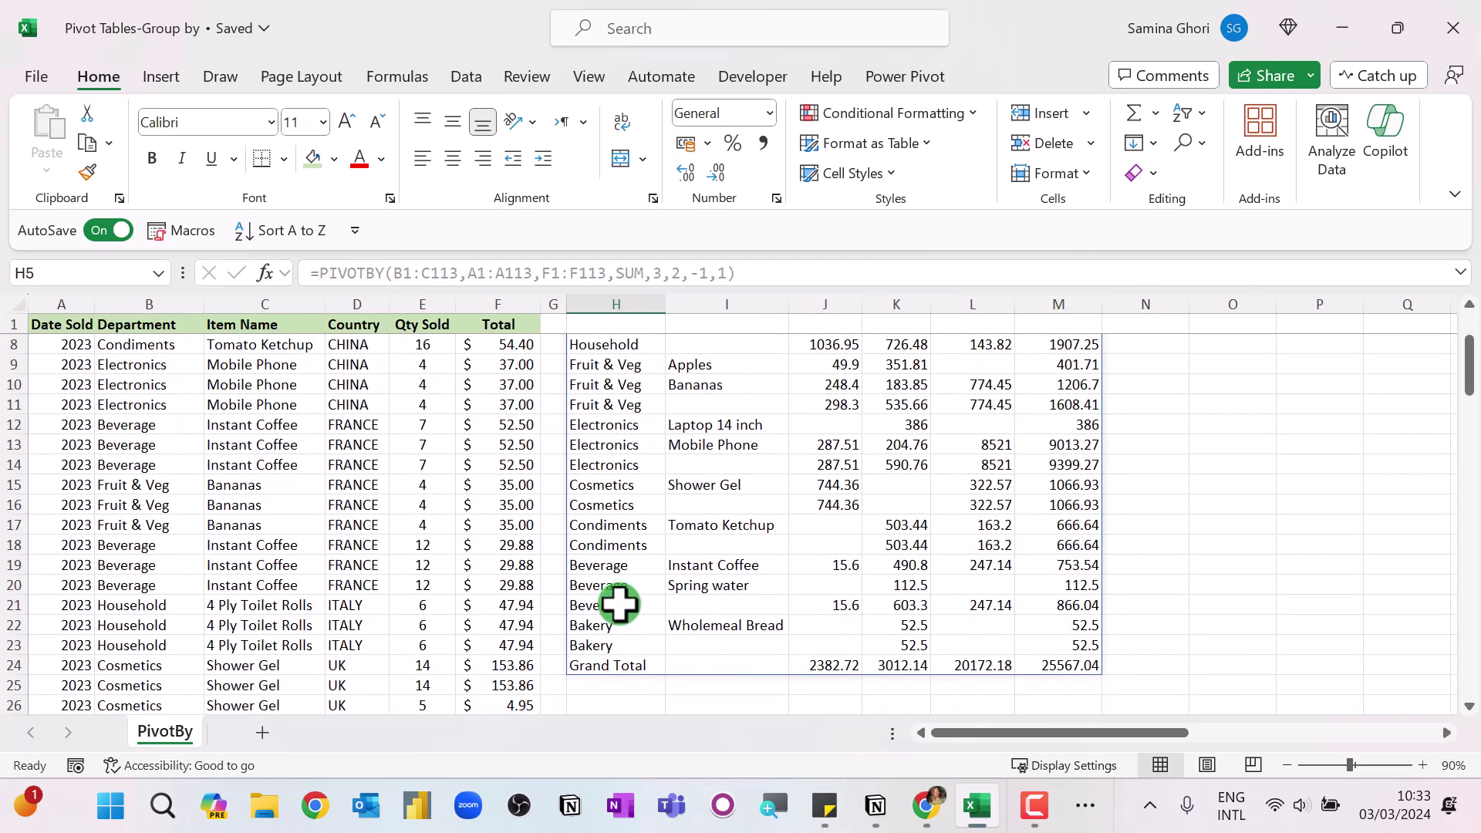
{"action": "scroll", "coordinate": [613, 588], "scroll_direction": "up", "scroll_amount": 3}
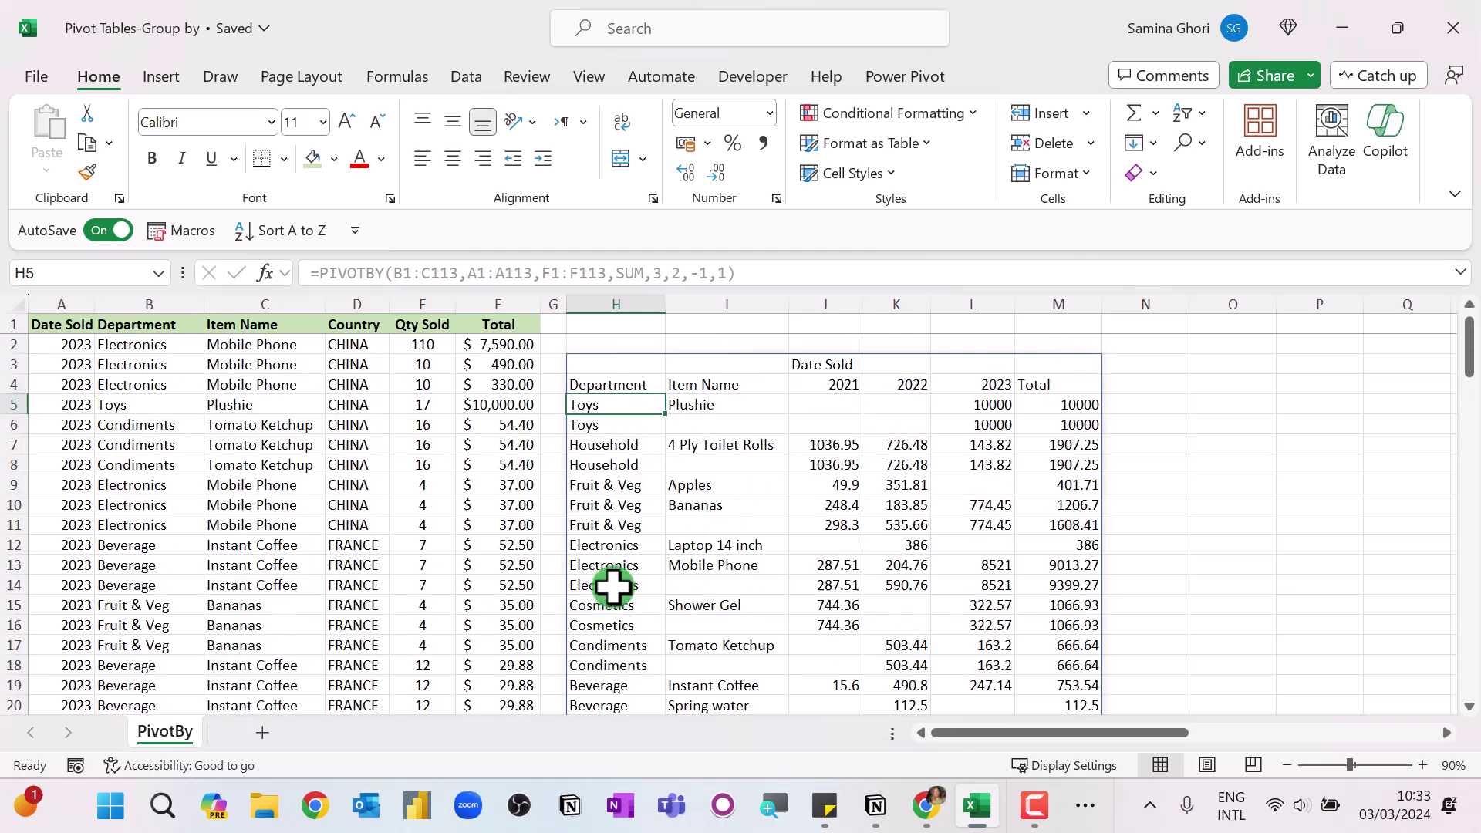
{"action": "left_click", "coordinate": [716, 276]}
{"action": "key", "text": "ctrl+a"}
{"action": "key", "text": "Delete"}
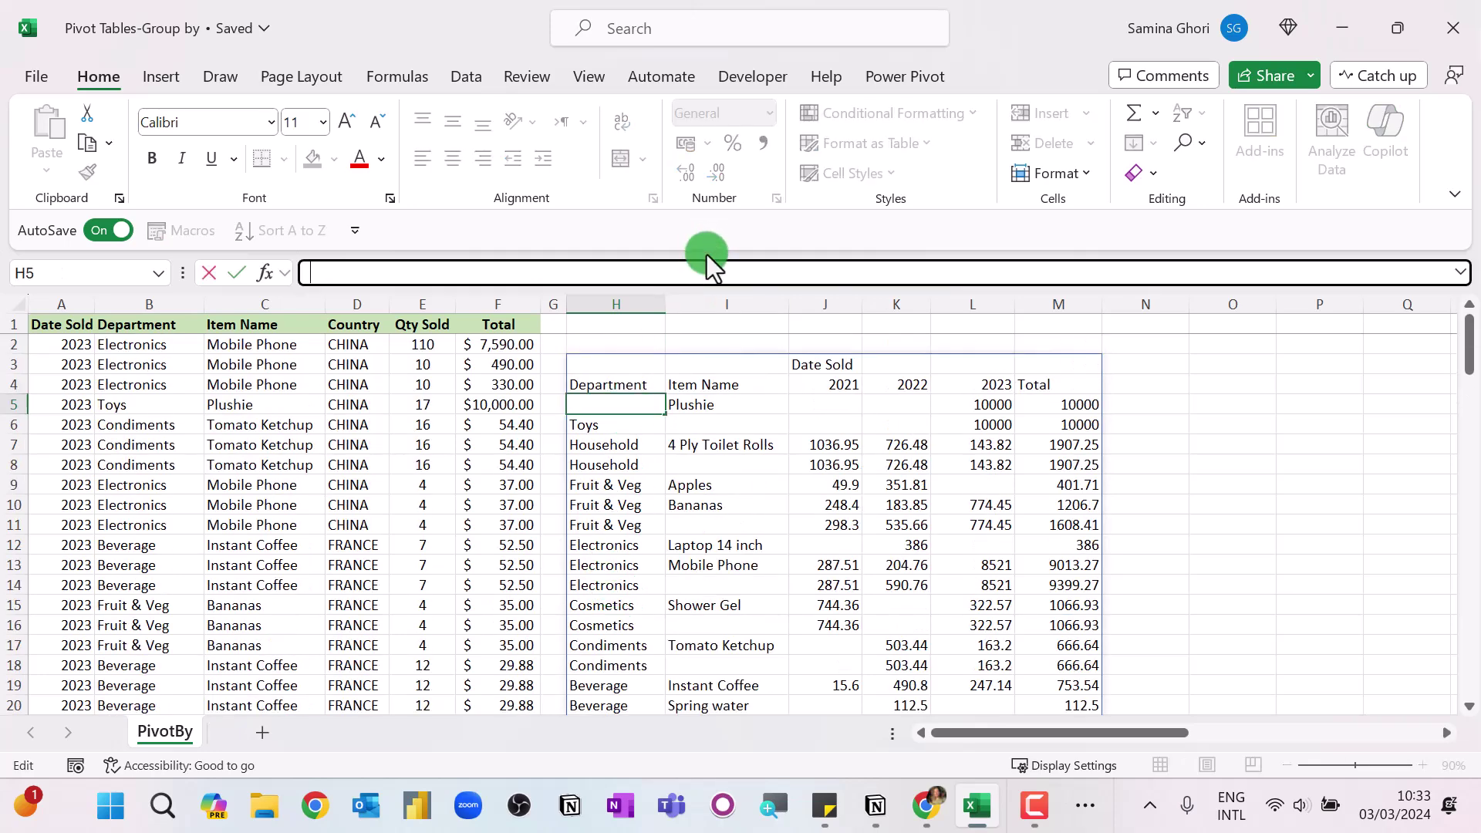
Set the row sort order of the PIVOTBY formula in H3 to -2.
{"action": "left_click", "coordinate": [619, 363]}
{"action": "key", "text": "ctrl+z"}
{"action": "left_click", "coordinate": [703, 270]}
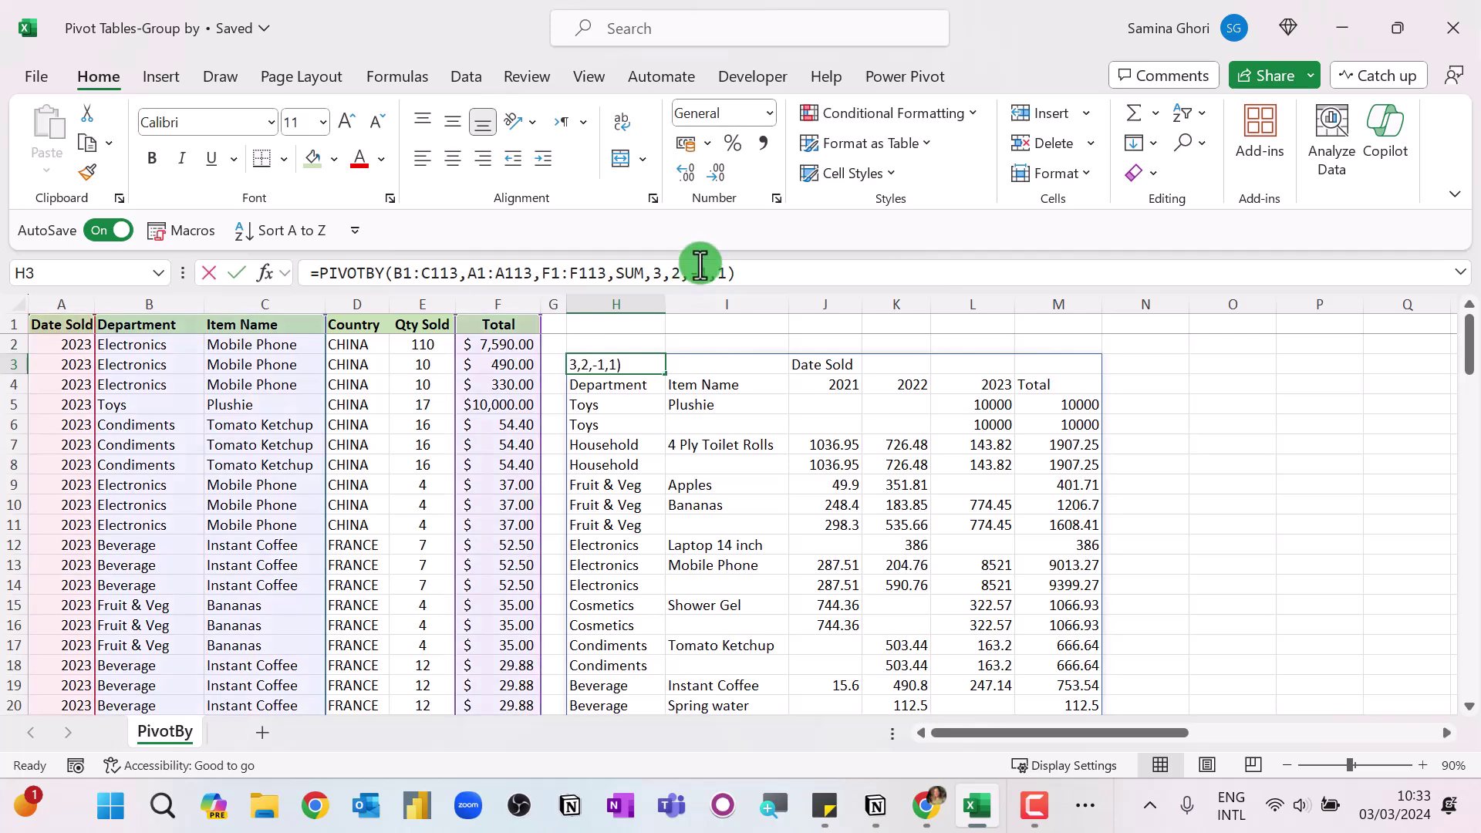
{"action": "key", "text": "BackSpace"}
{"action": "key", "text": "Return"}
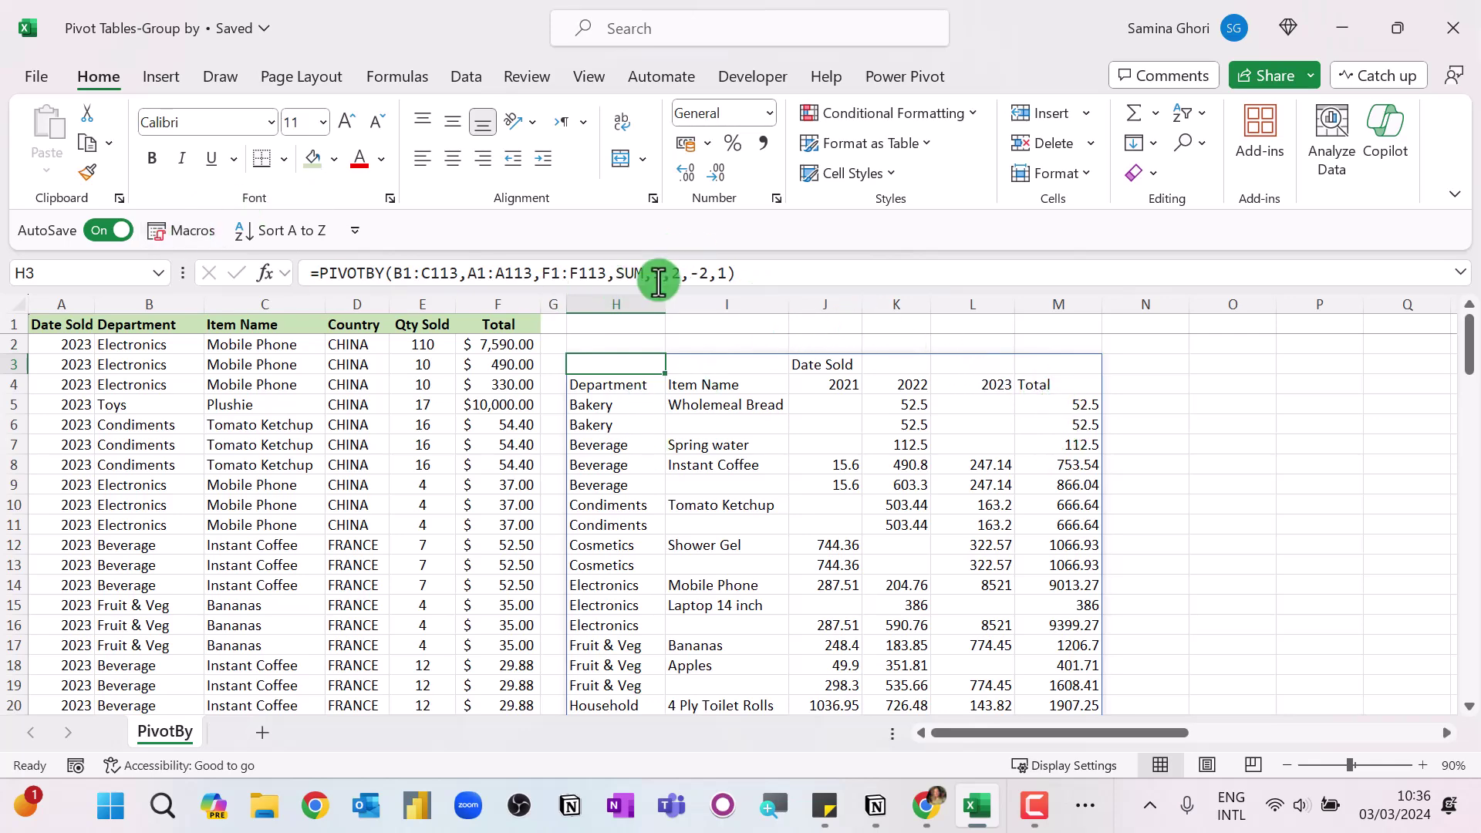
Set the formula's row sort order to -3 to sort by total sales in descending order and review the result.
{"action": "left_click", "coordinate": [687, 273]}
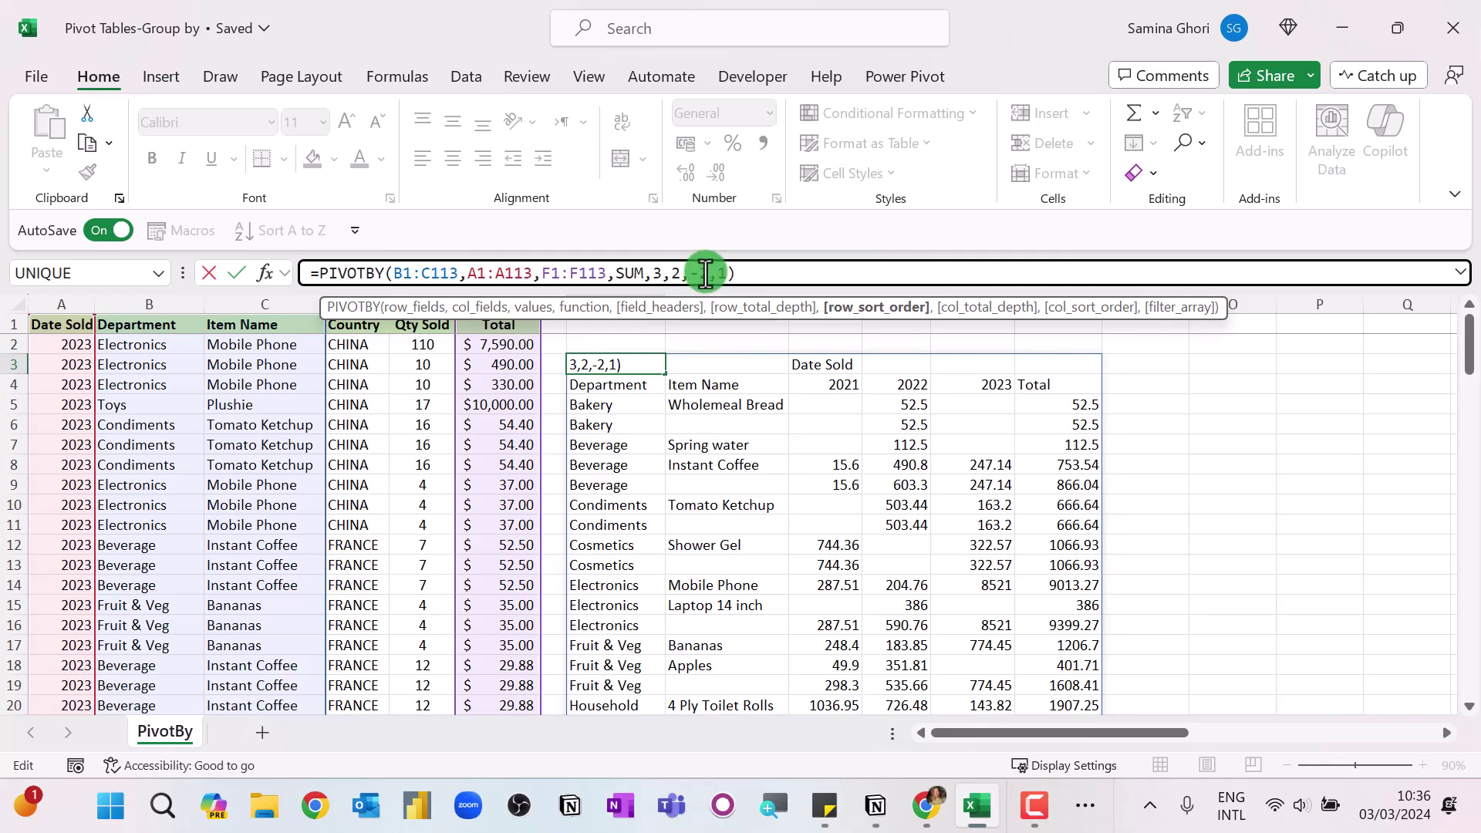
{"action": "left_click", "coordinate": [703, 272]}
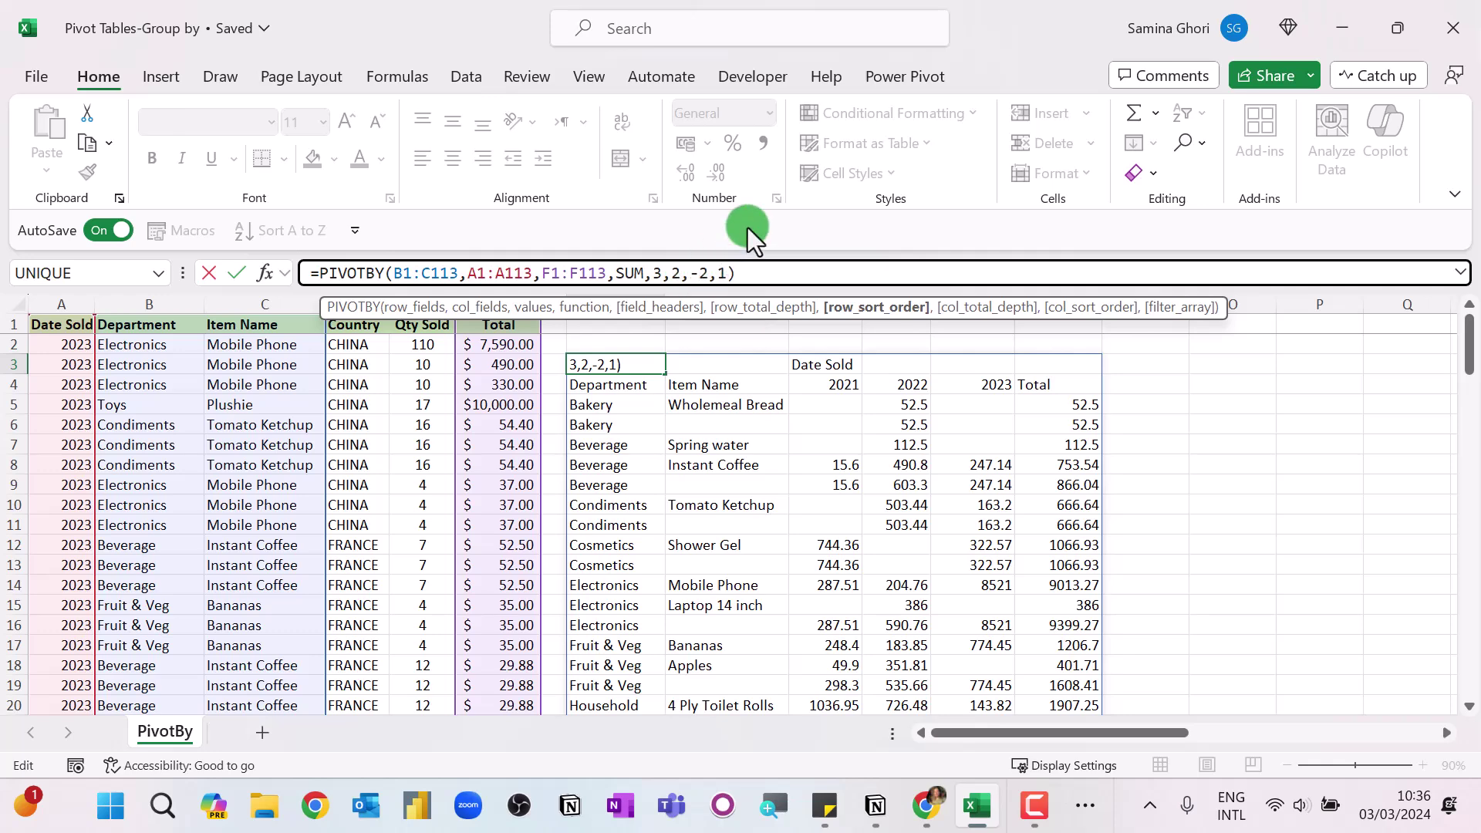
{"action": "key", "text": "Delete"}
{"action": "type", "text": "3"}
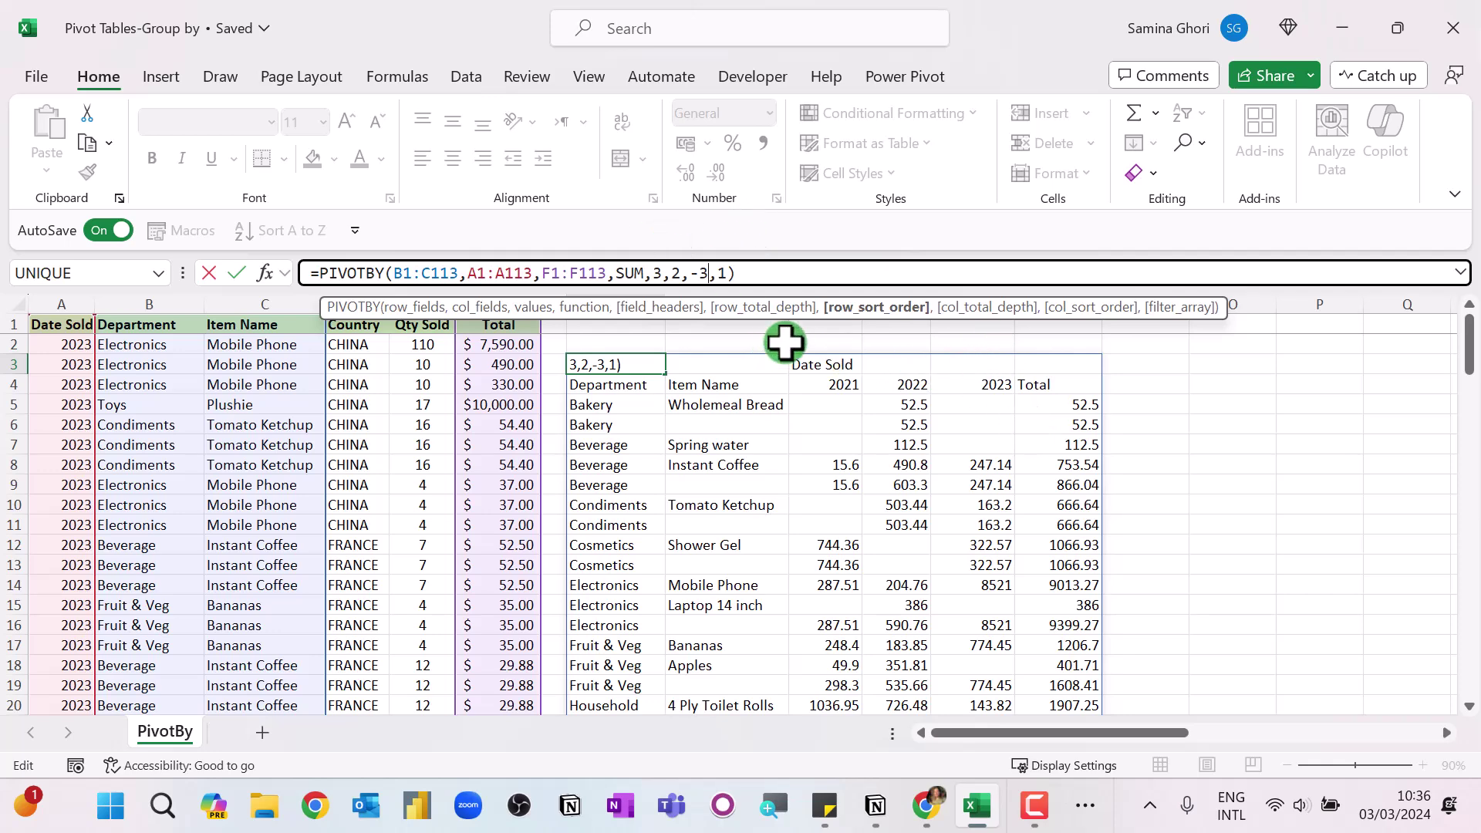
{"action": "key", "text": "Return"}
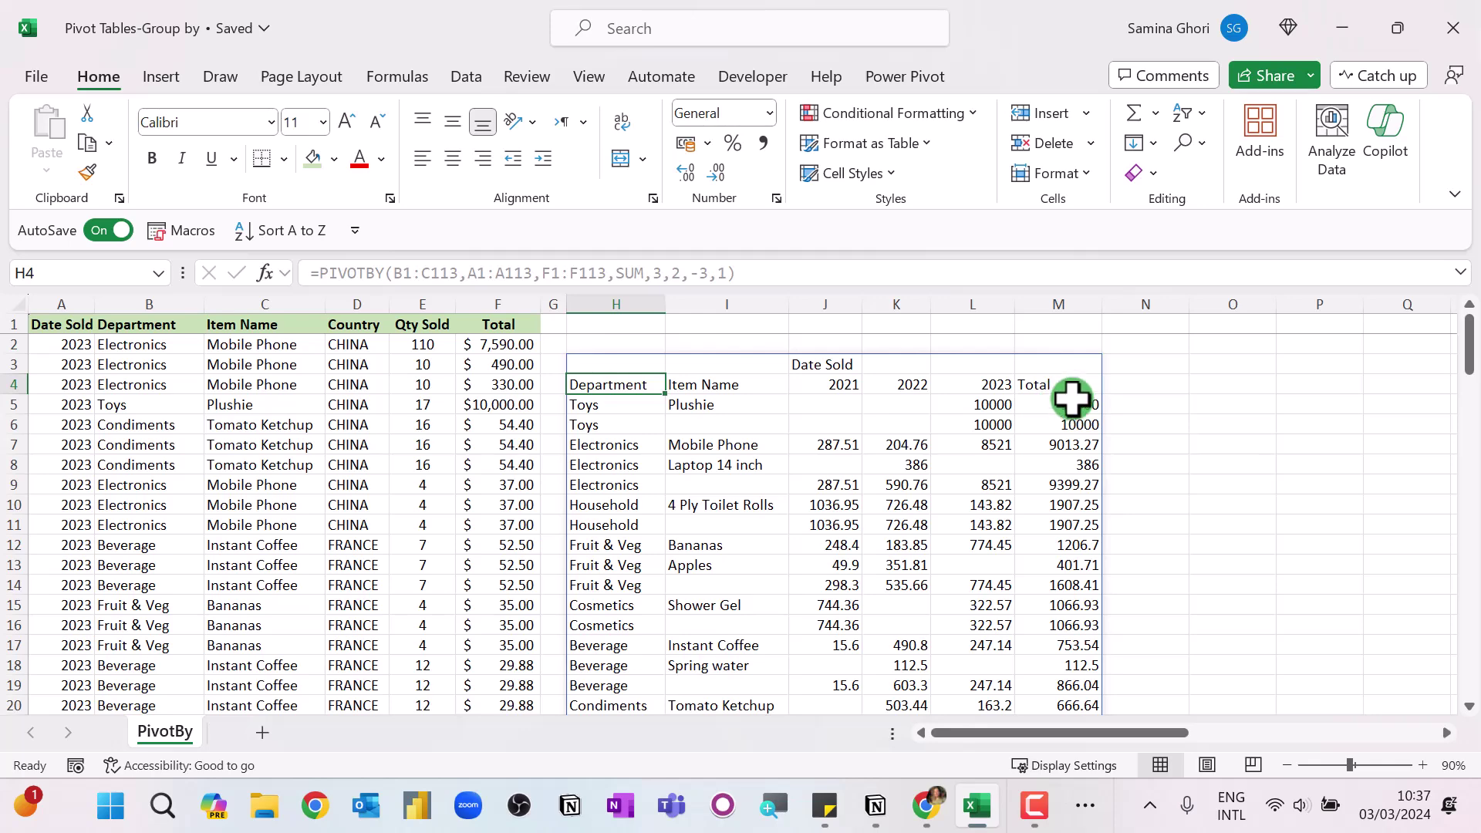
{"action": "scroll", "coordinate": [1070, 568], "scroll_direction": "down", "scroll_amount": 2}
{"action": "scroll", "coordinate": [1069, 568], "scroll_direction": "up", "scroll_amount": 2}
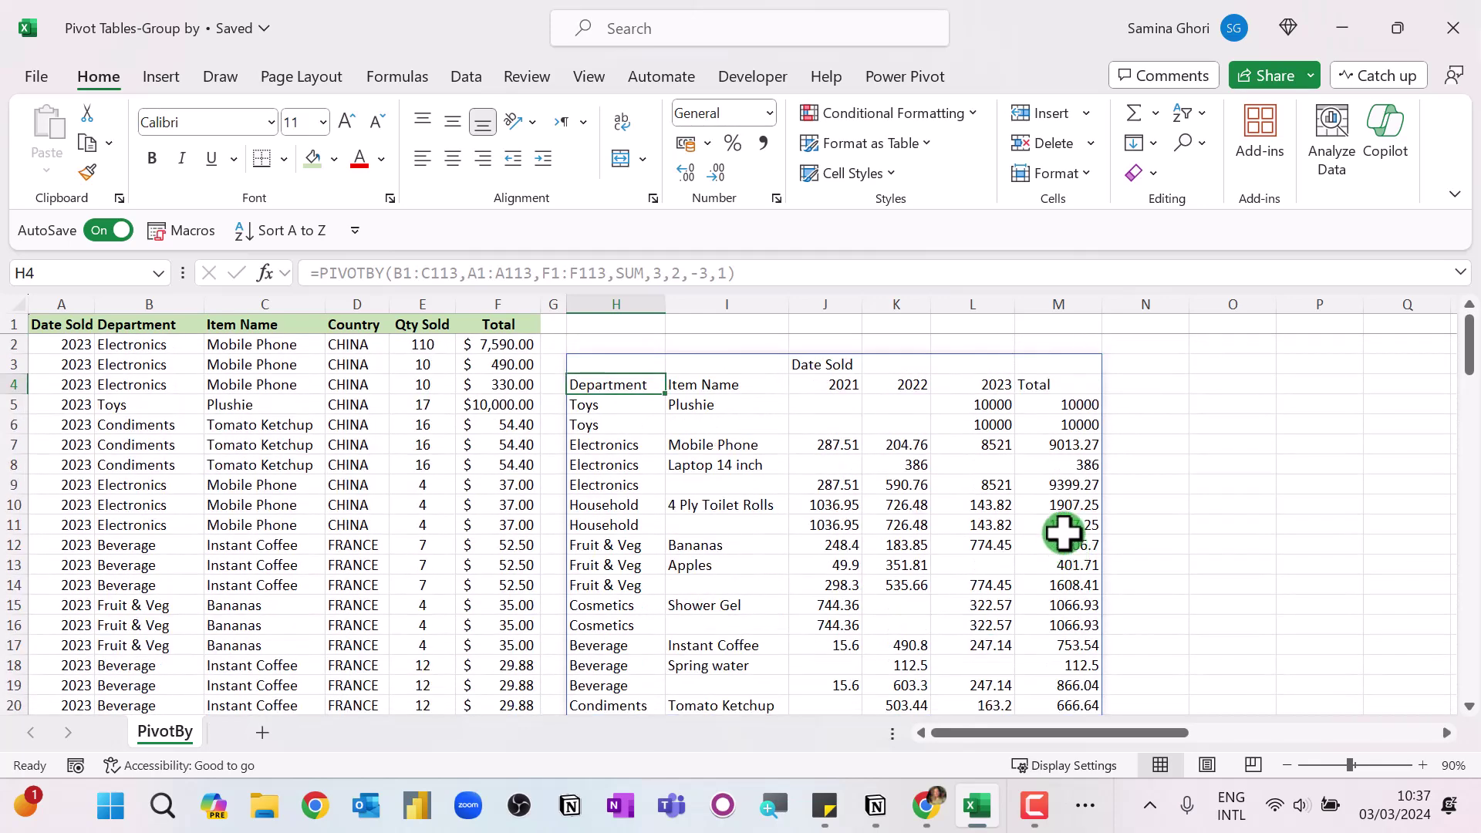
Leave the column sort order of the H3 formula empty and reference the Department range B1:B113 in the filter array.
{"action": "key", "text": "Up"}
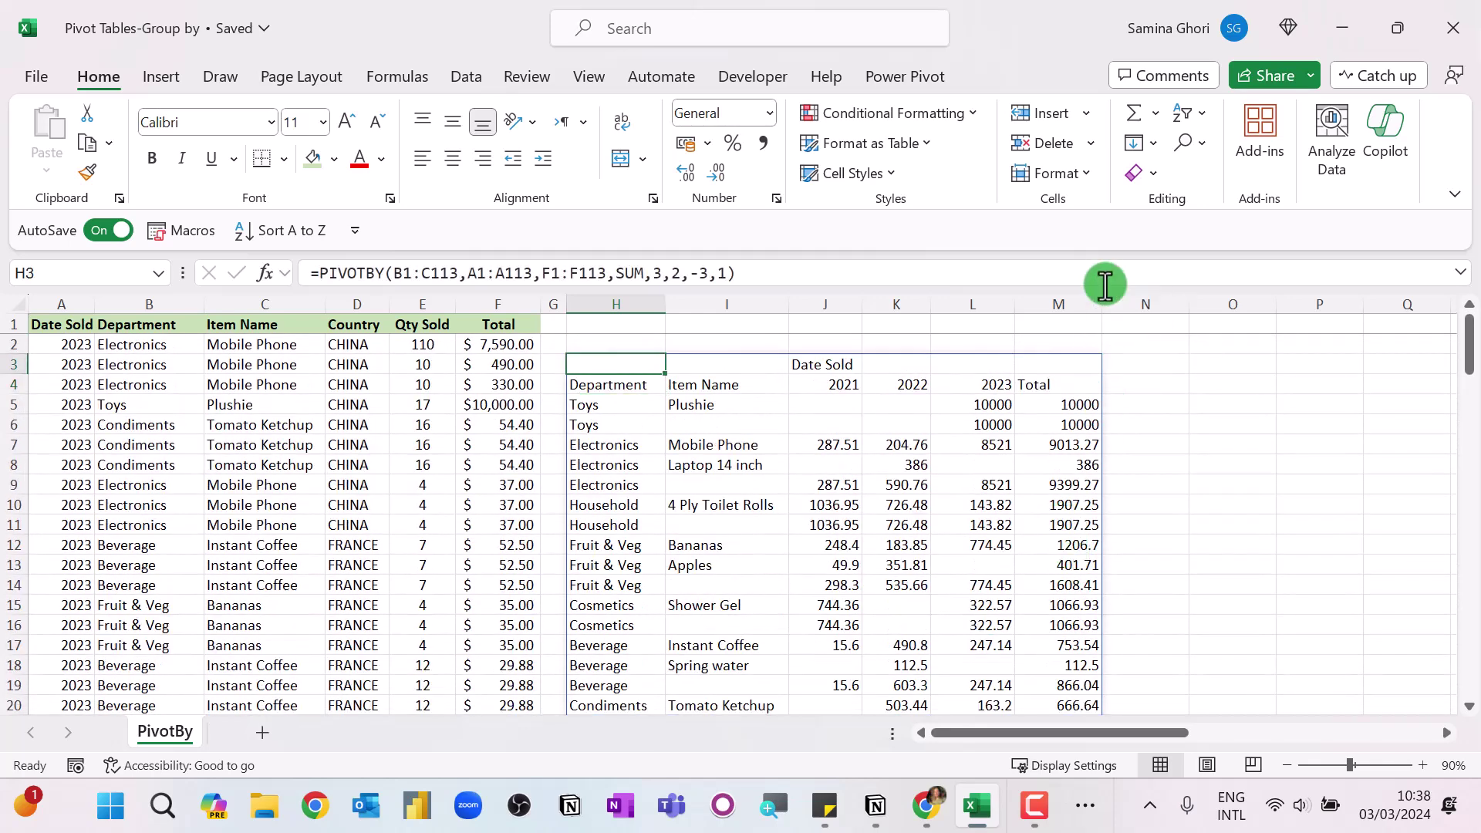
{"action": "left_click", "coordinate": [724, 275]}
{"action": "type", "text": "1"}
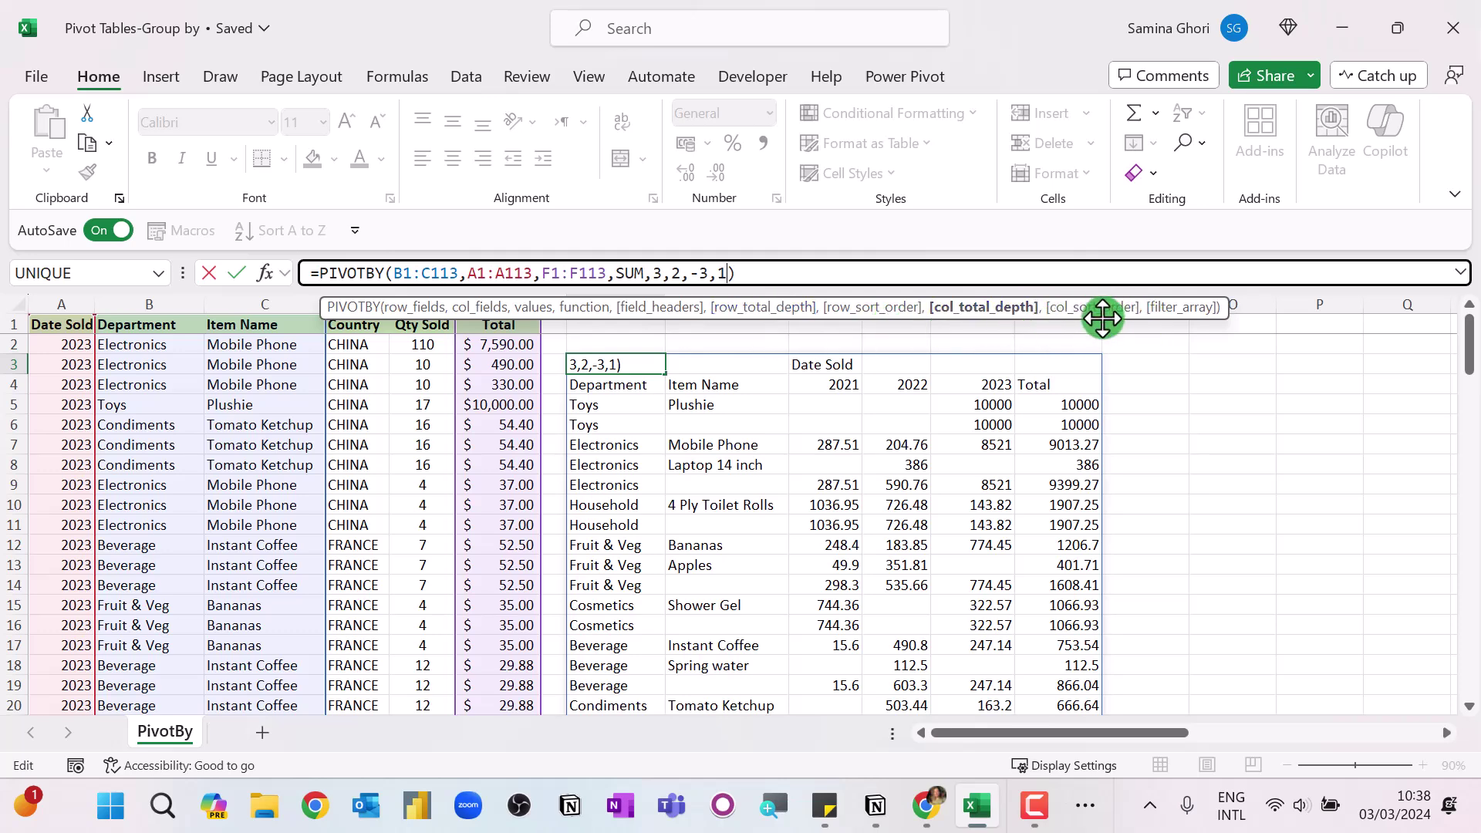
{"action": "type", "text": ",,"}
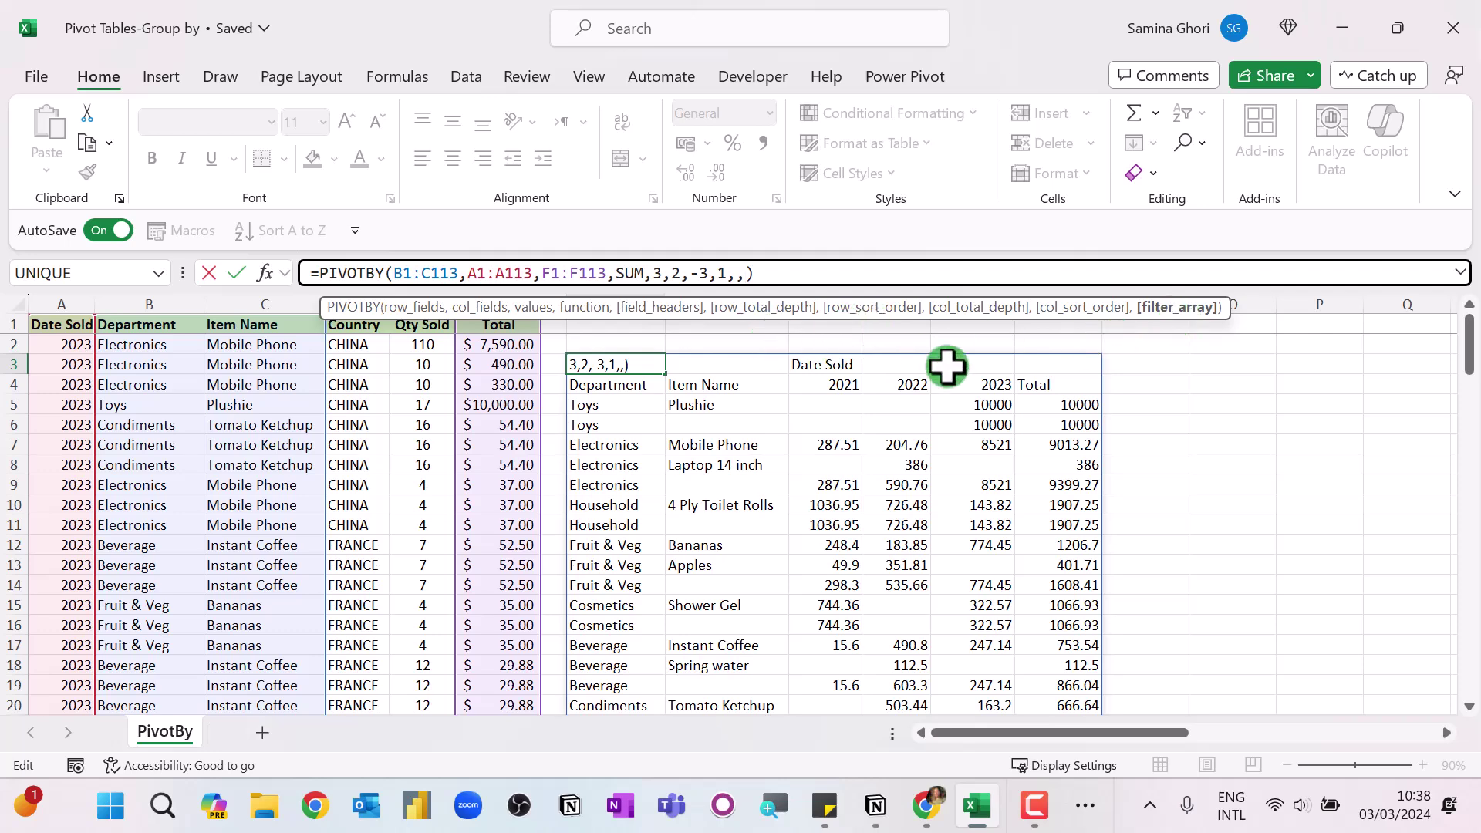
{"action": "left_click", "coordinate": [165, 324]}
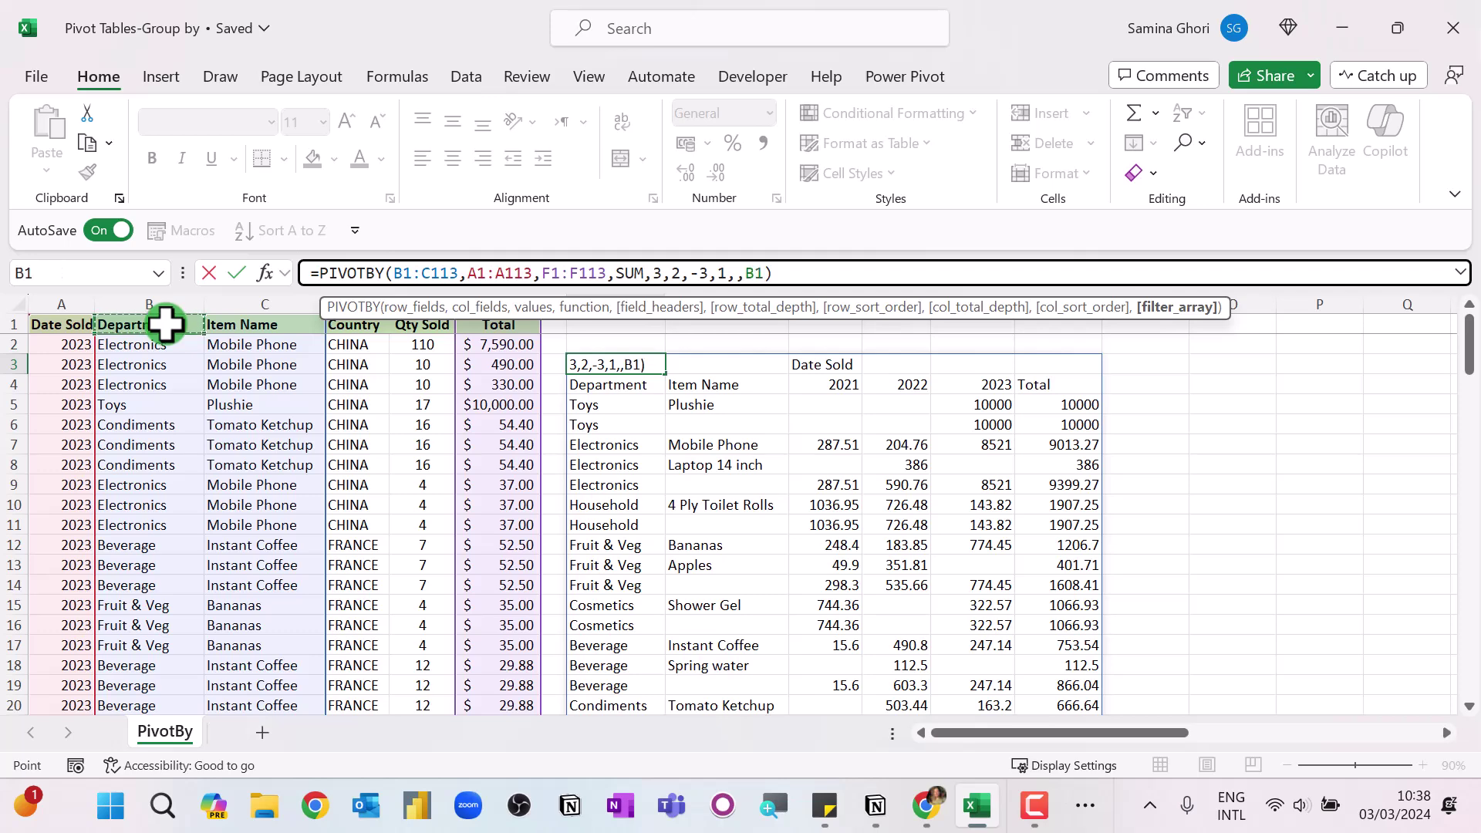
{"action": "key", "text": "ctrl+shift+Down"}
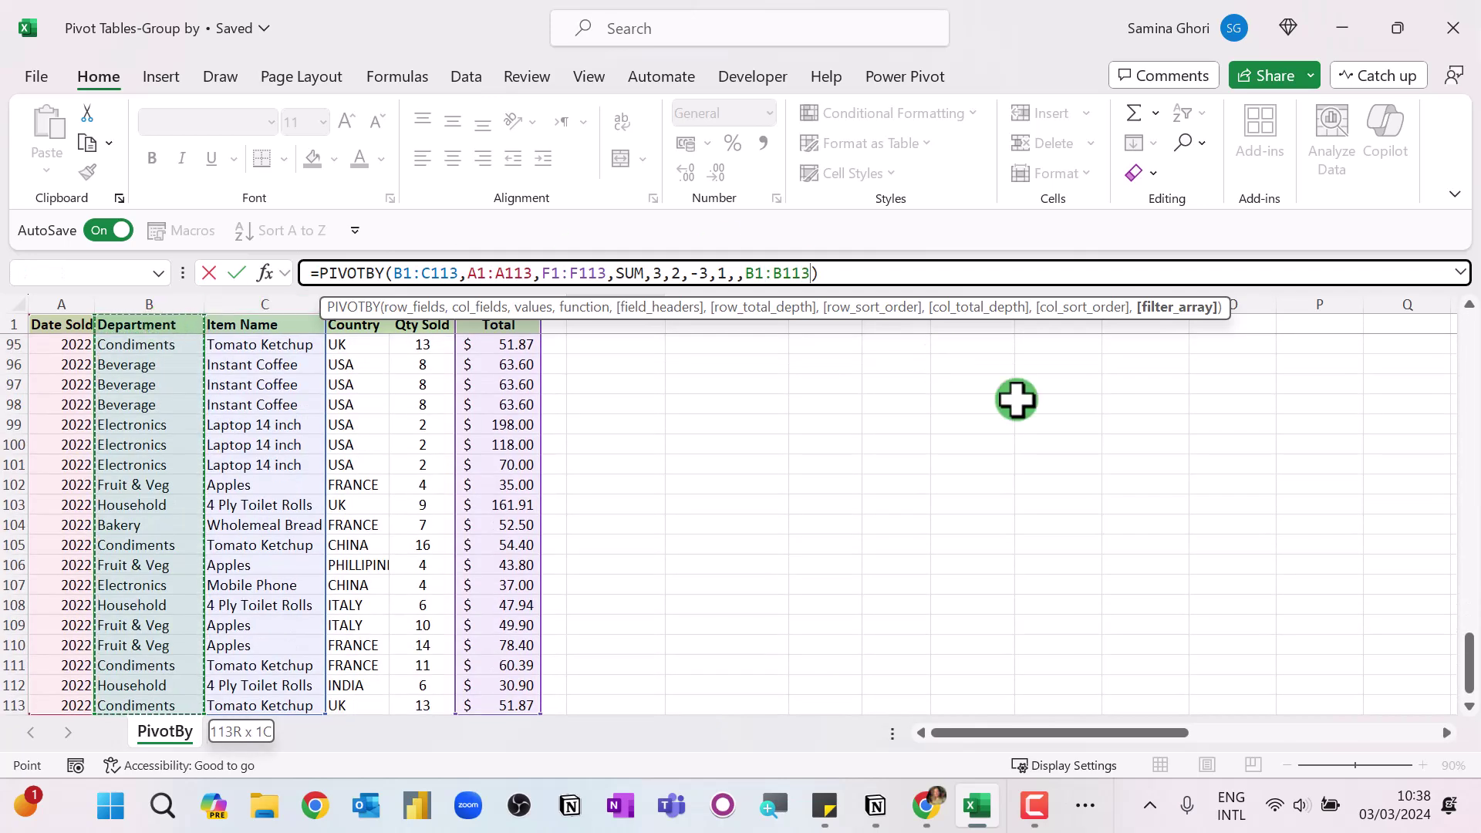
{"action": "left_click_drag", "start_coordinate": [1468, 662], "coordinate": [1468, 343]}
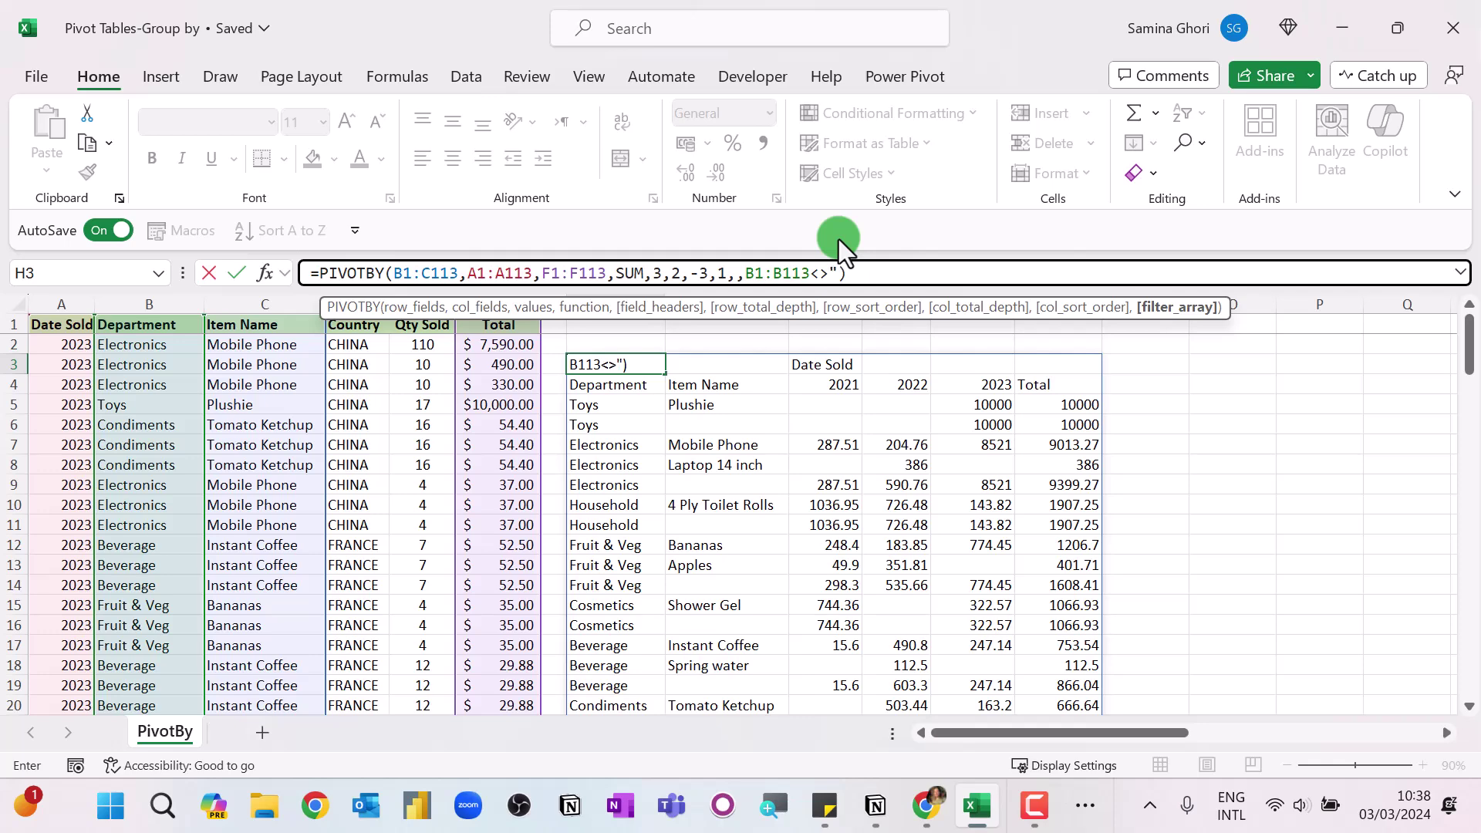
Complete the filter condition as B1:B113<>"Toys", commit the formula and check the department rows.
{"action": "type", "text": "to"}
{"action": "key", "text": "BackSpace"}
{"action": "key", "text": "BackSpace"}
{"action": "type", "text": "\"Toys"}
{"action": "type", "text": "\""}
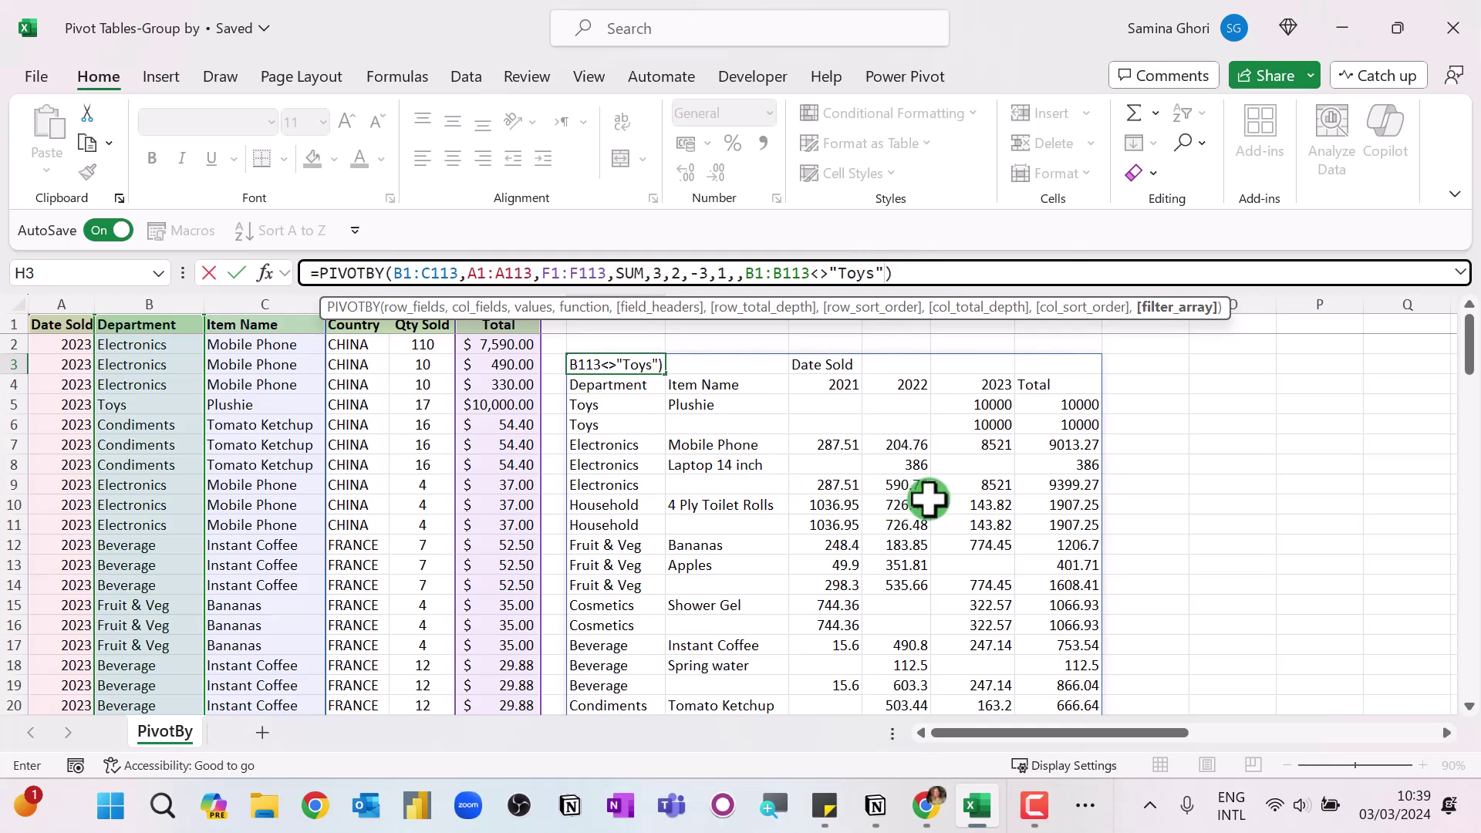
{"action": "key", "text": "Return"}
{"action": "scroll", "coordinate": [621, 424], "scroll_direction": "down", "scroll_amount": 2}
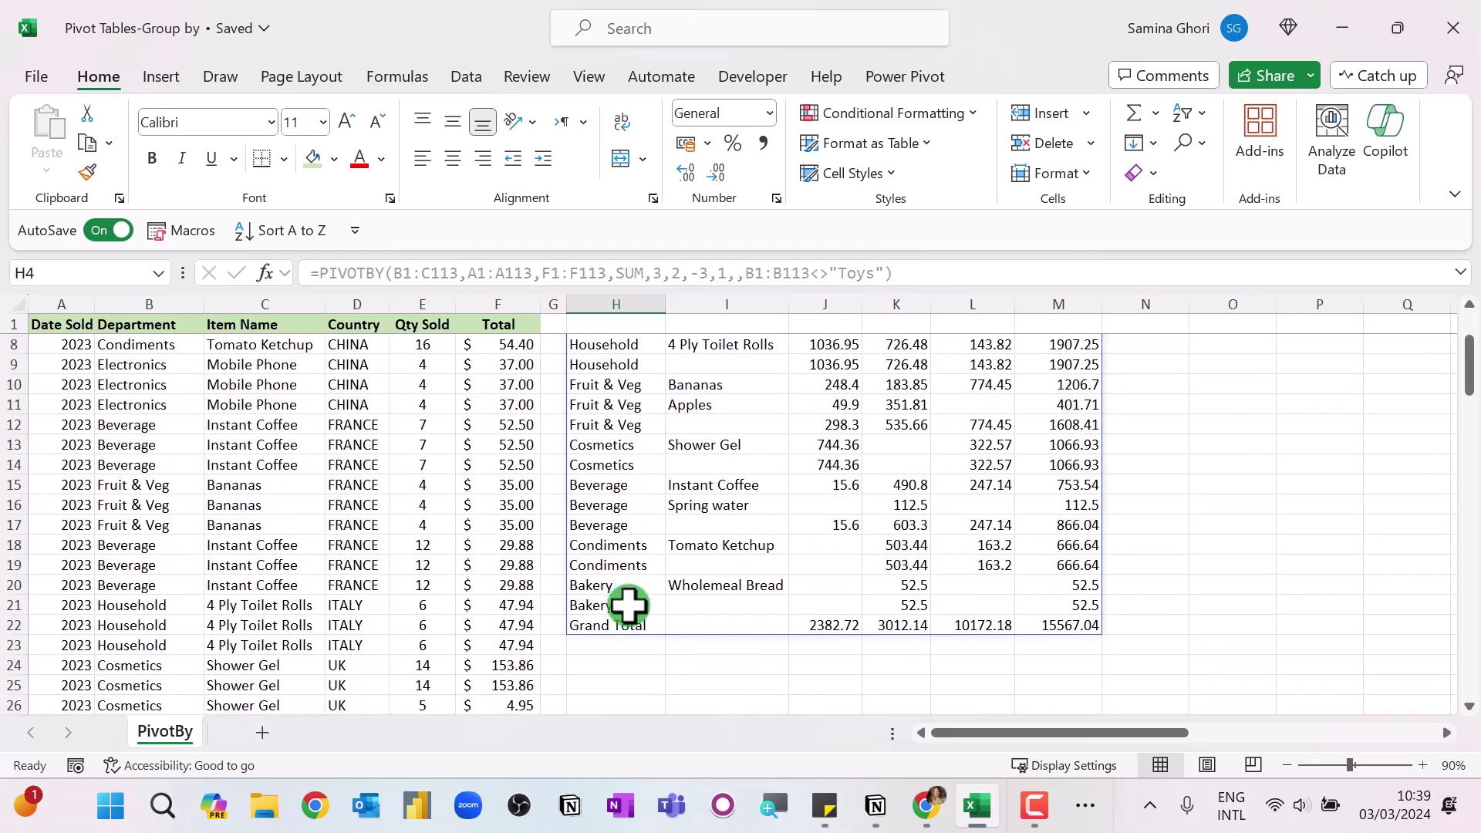
{"action": "scroll", "coordinate": [771, 540], "scroll_direction": "up", "scroll_amount": 2}
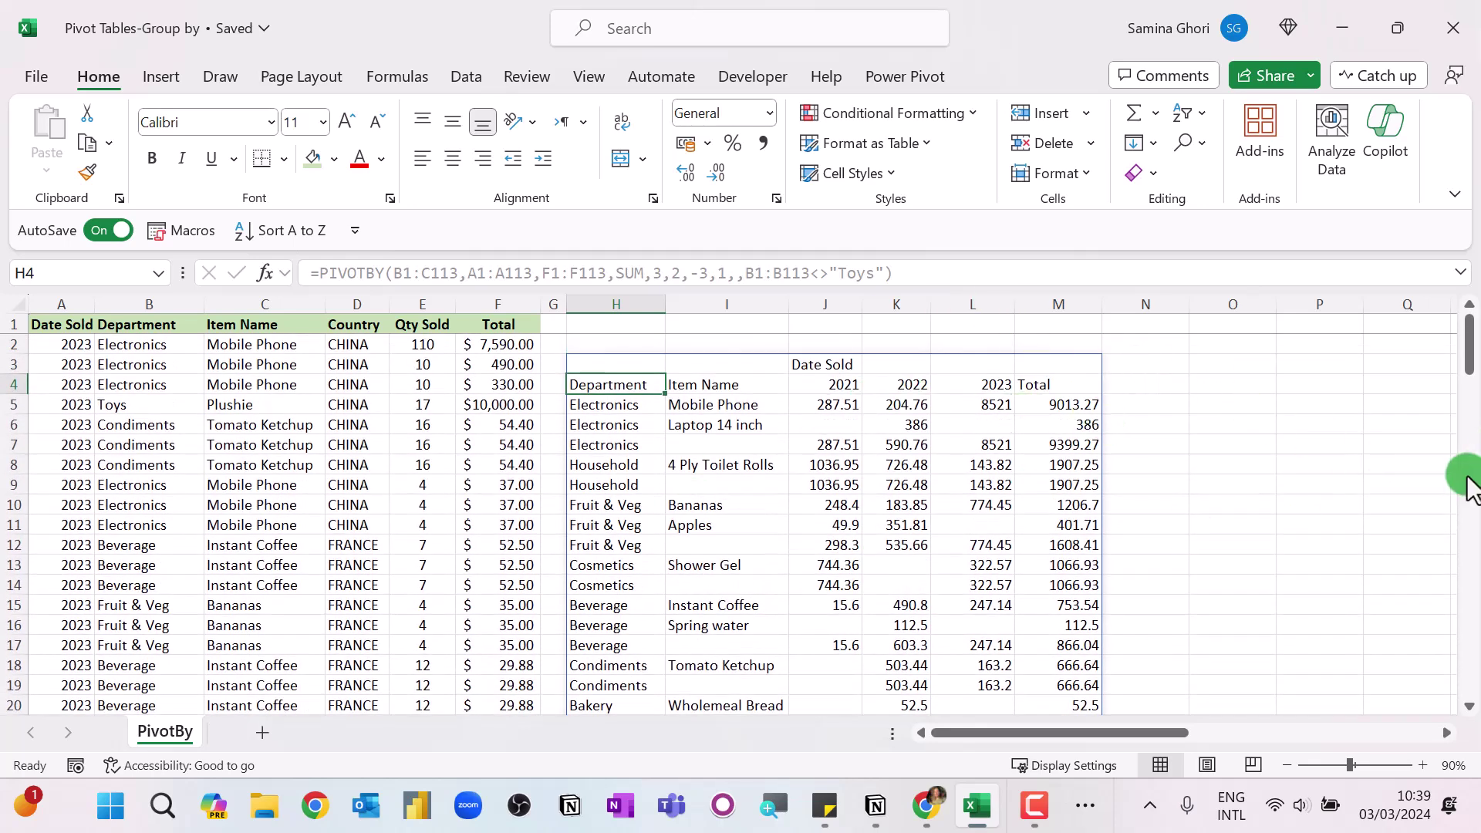
Clear the formula in H3 and start a new PIVOTBY with the Department range B1:B113 as row fields.
{"action": "left_click", "coordinate": [652, 367]}
{"action": "key", "text": "BackSpace"}
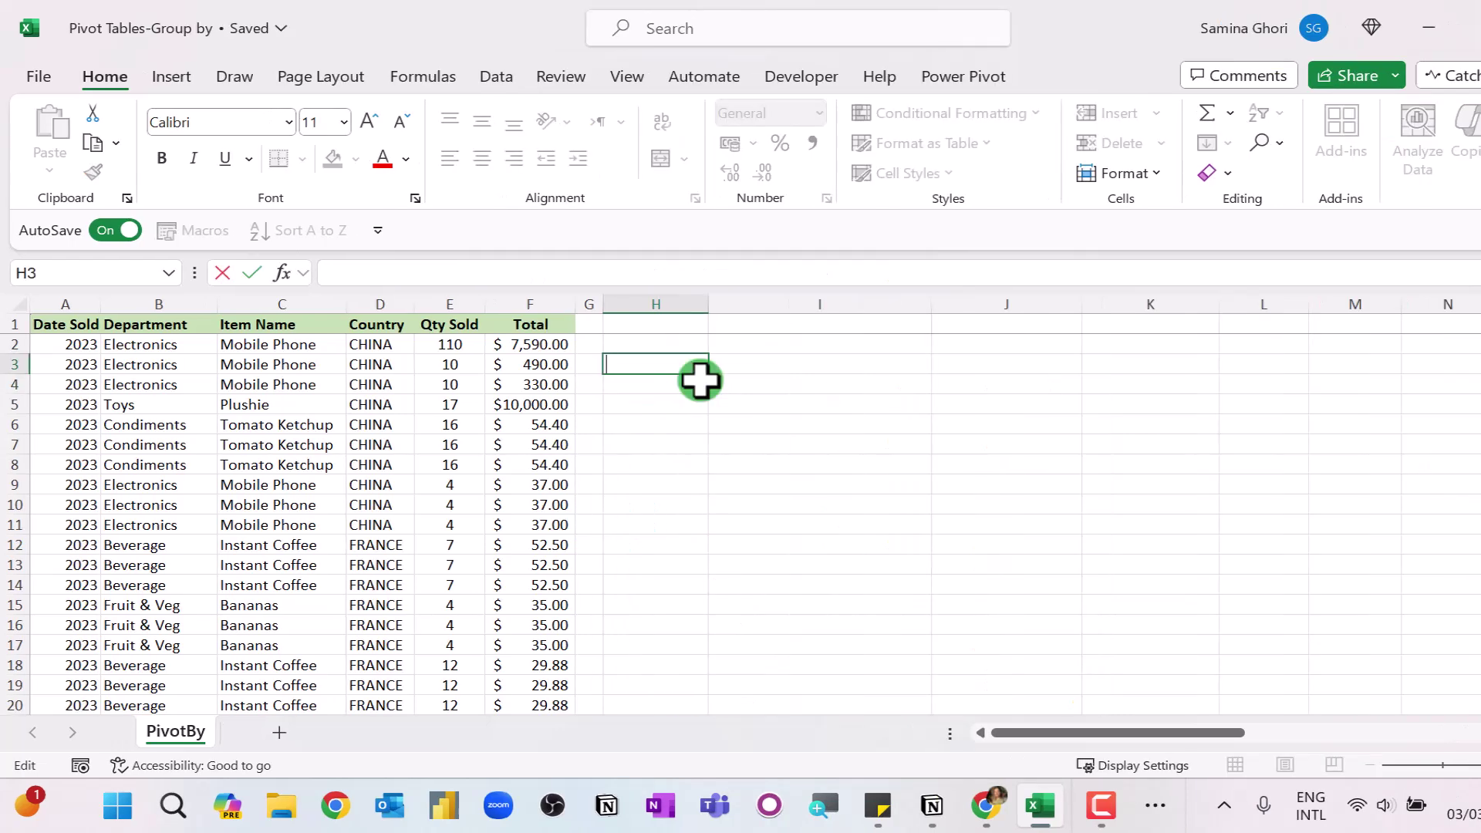
{"action": "type", "text": "=piv"}
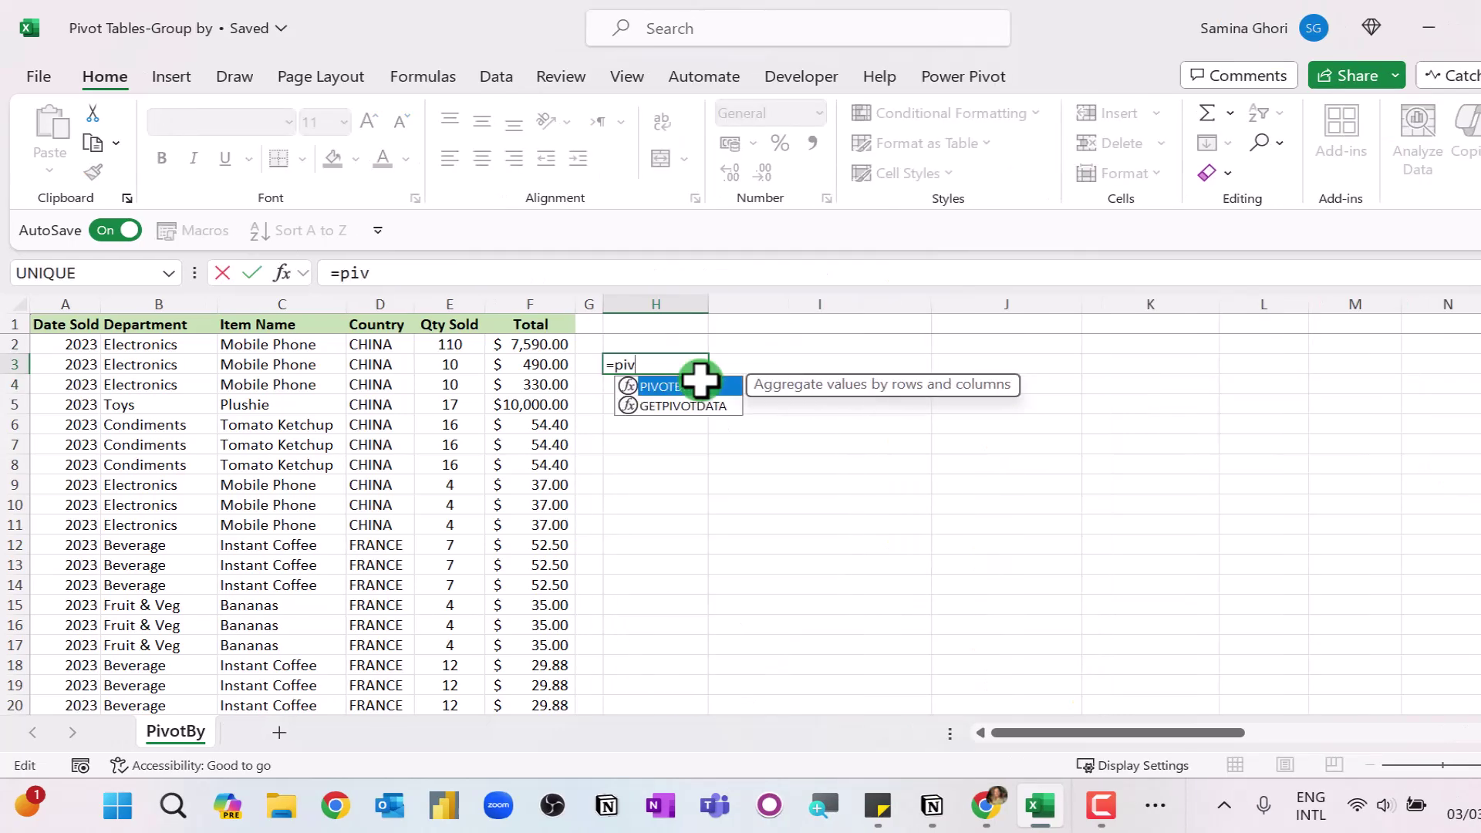
{"action": "type", "text": "ot"}
{"action": "key", "text": "Tab"}
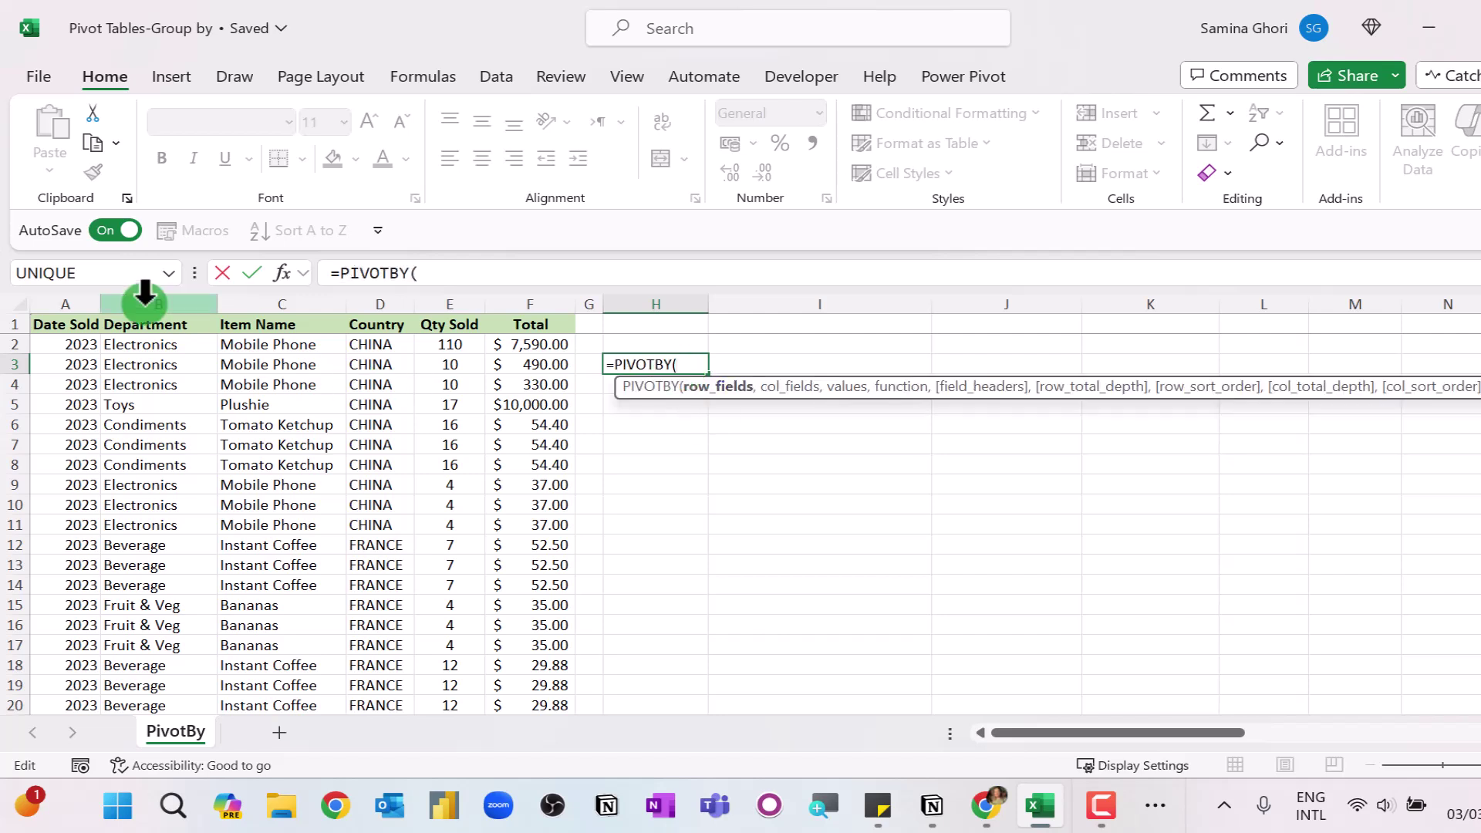
{"action": "left_click", "coordinate": [162, 325]}
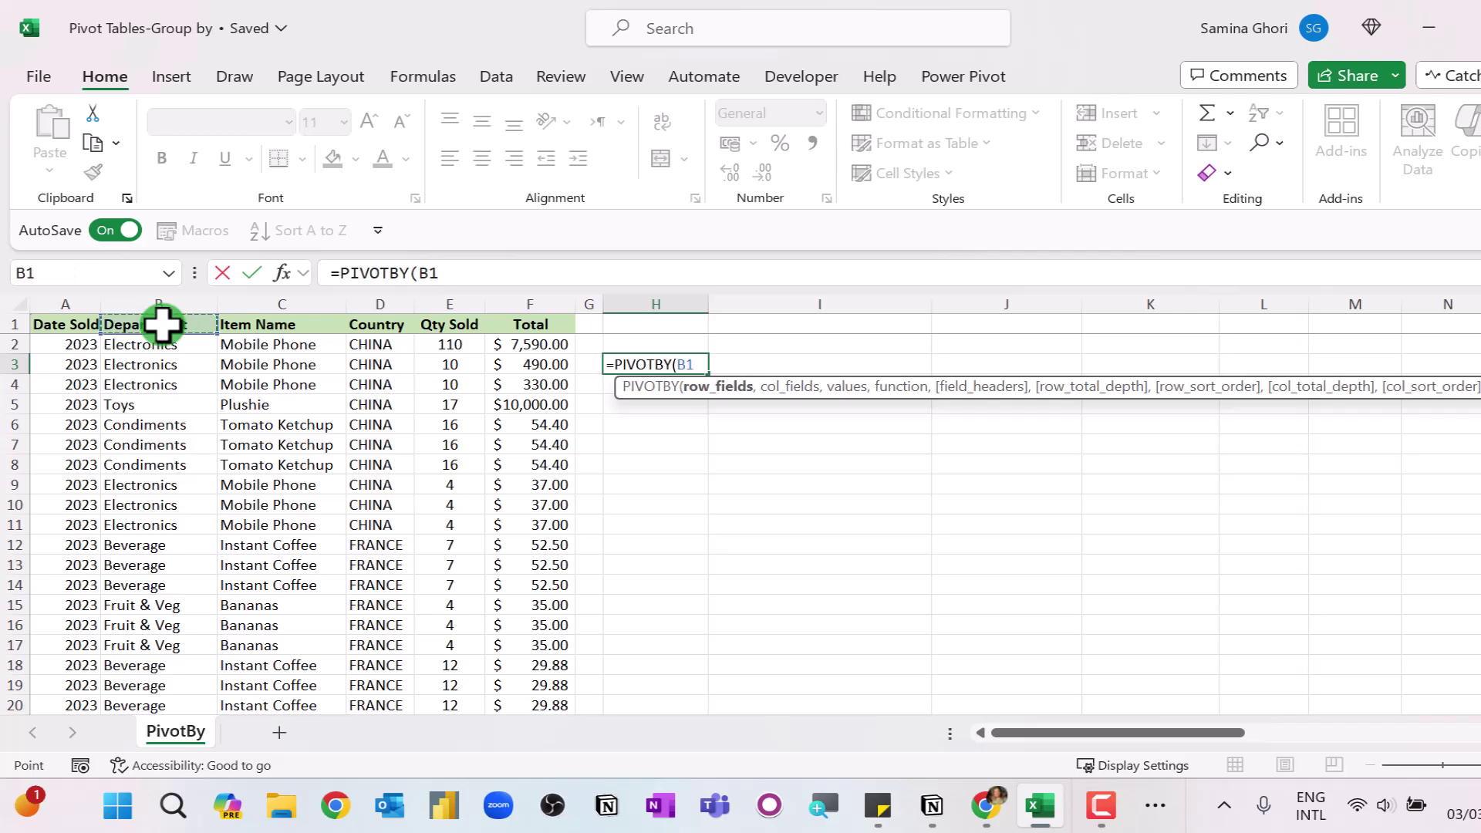
{"action": "key", "text": "ctrl+shift+Down"}
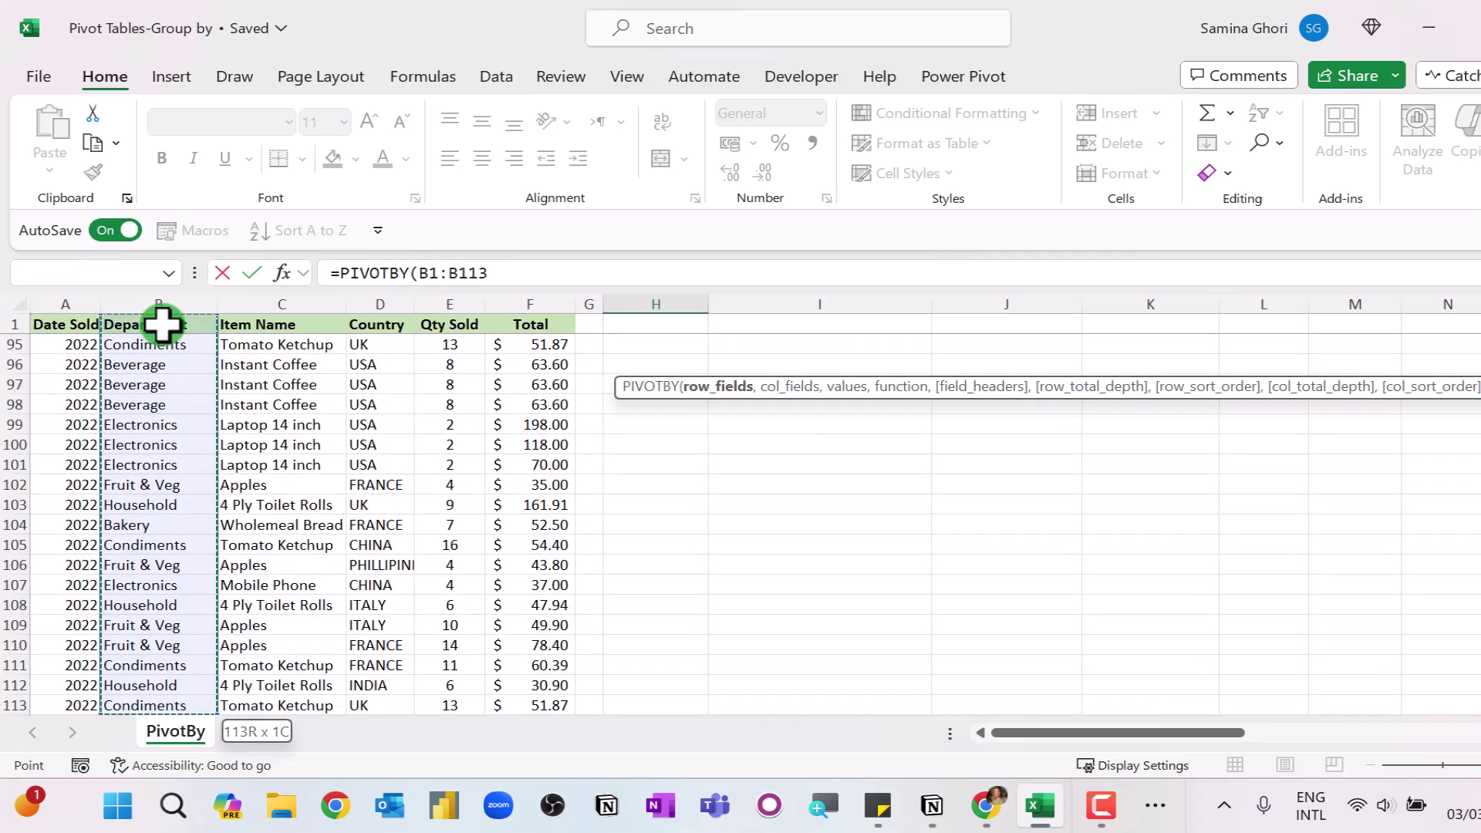
{"action": "left_click", "coordinate": [497, 266]}
{"action": "type", "text": ","}
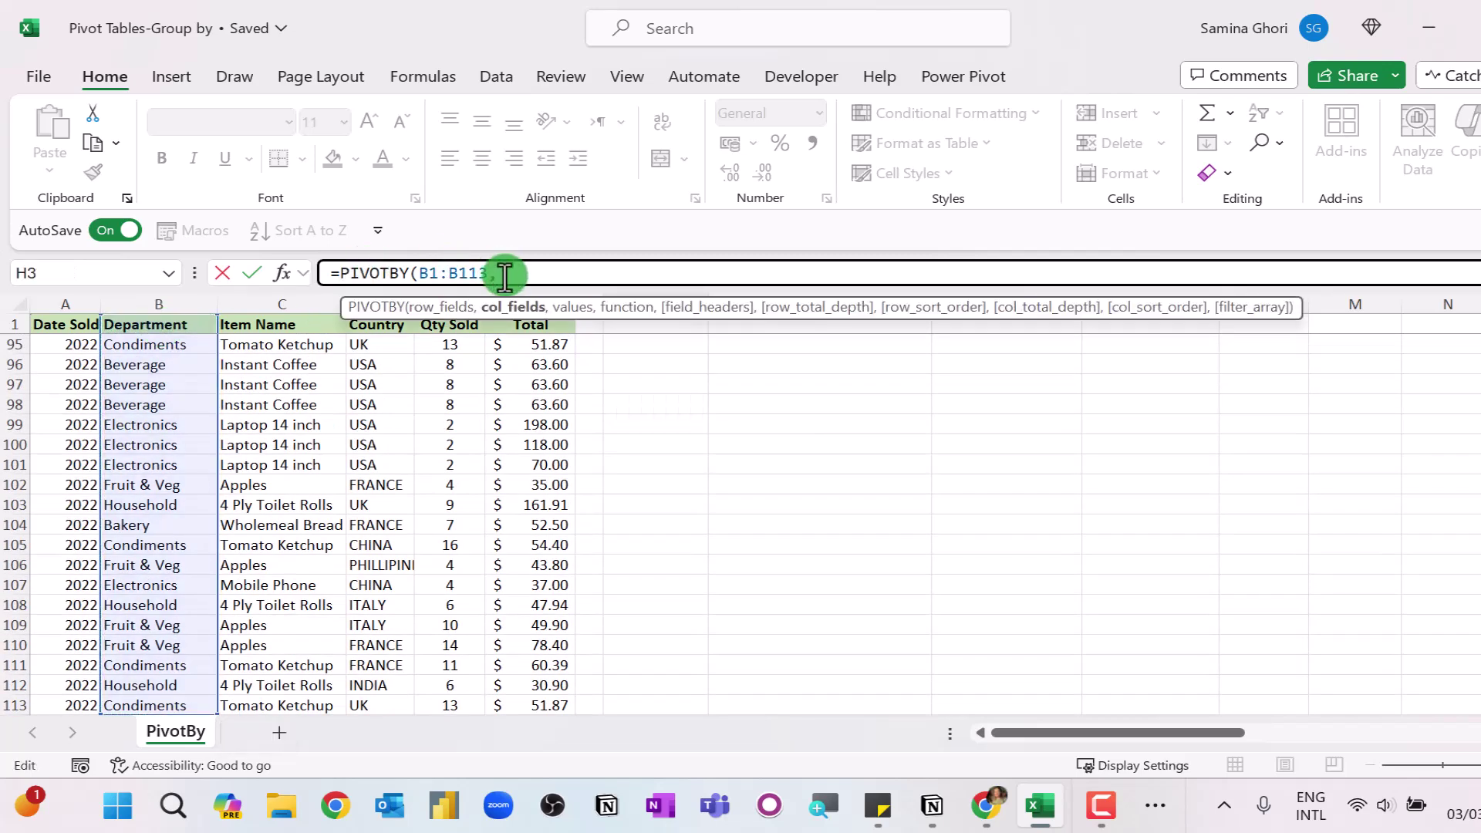
Use the Country range D1:D113 as the column fields and the Item Name range C1:C113 as the values.
{"action": "scroll", "coordinate": [397, 375], "scroll_direction": "up", "scroll_amount": 20}
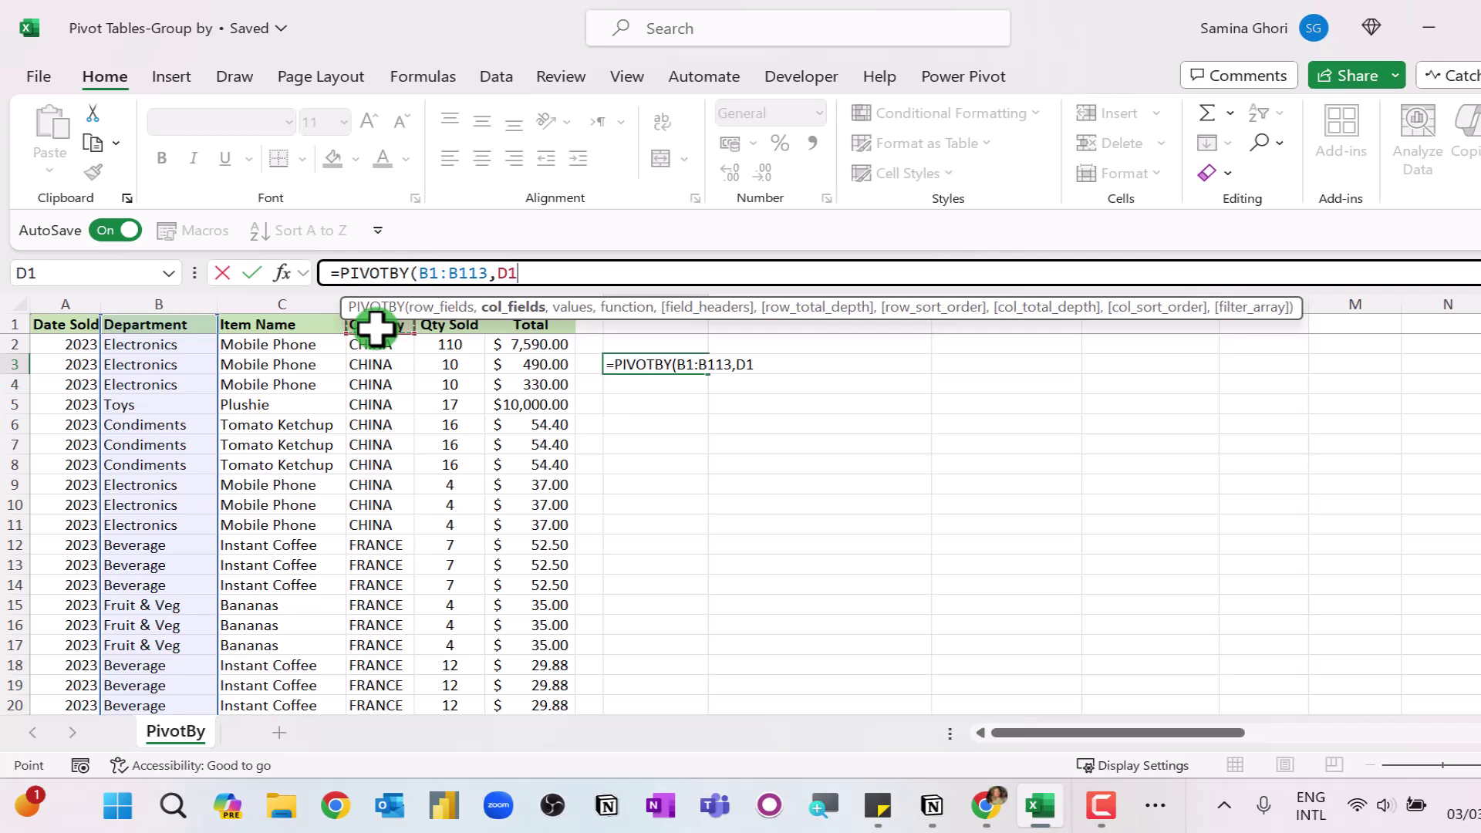
{"action": "key", "text": "ctrl+shift+Down"}
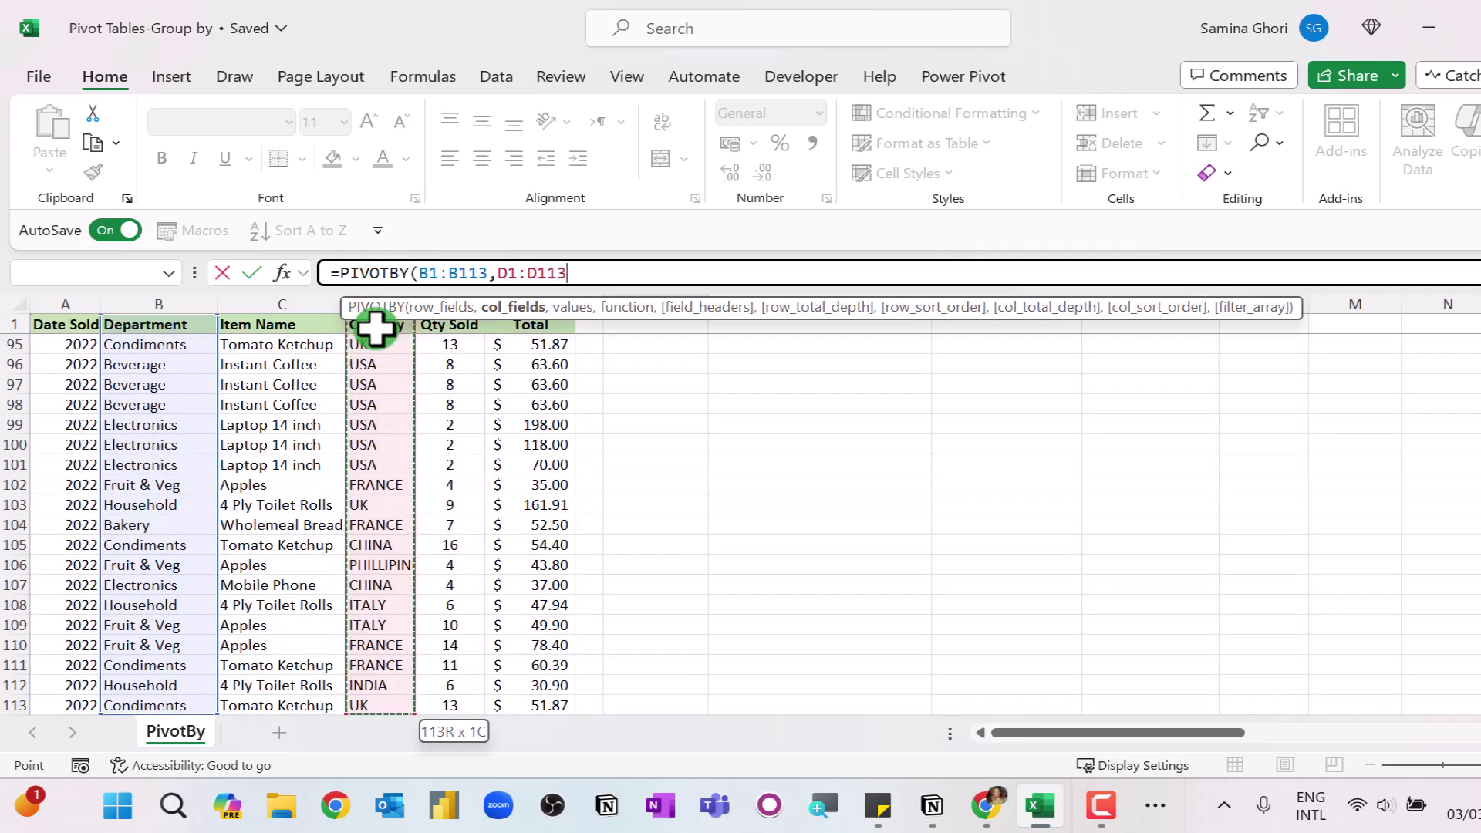
{"action": "type", "text": ","}
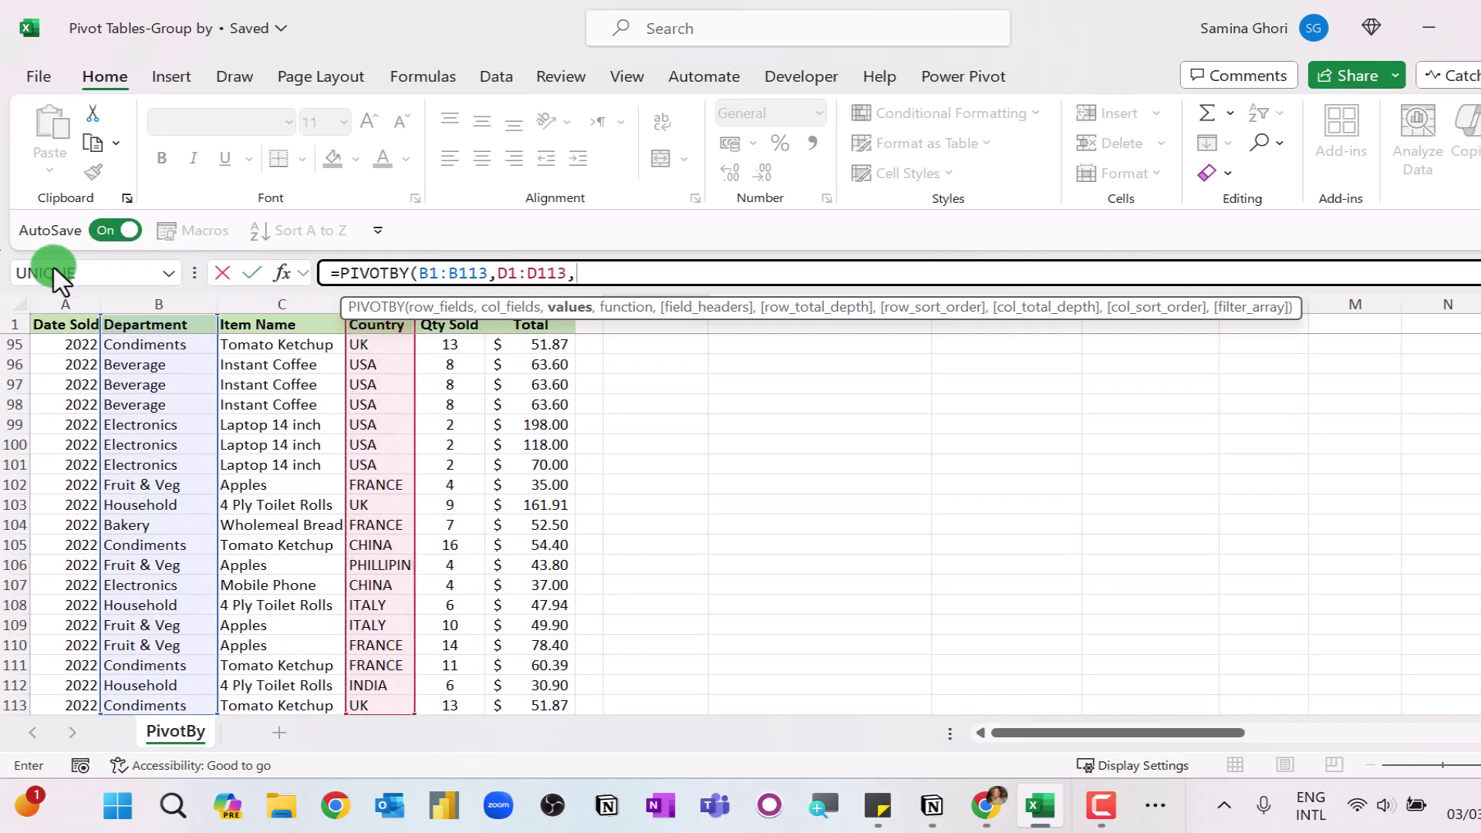
{"action": "left_click", "coordinate": [279, 325]}
{"action": "key", "text": "ctrl+shift+Down"}
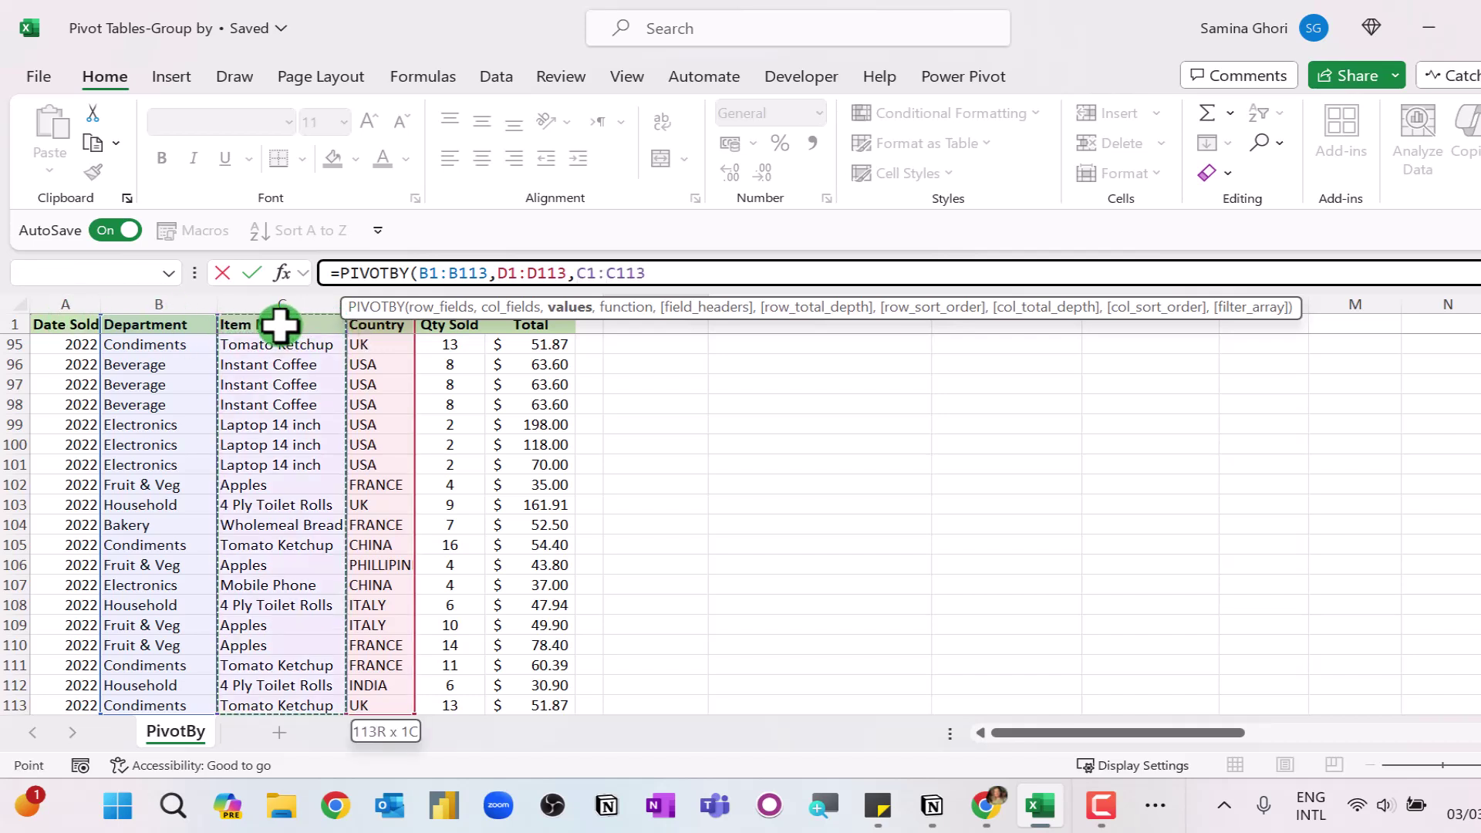
{"action": "type", "text": ","}
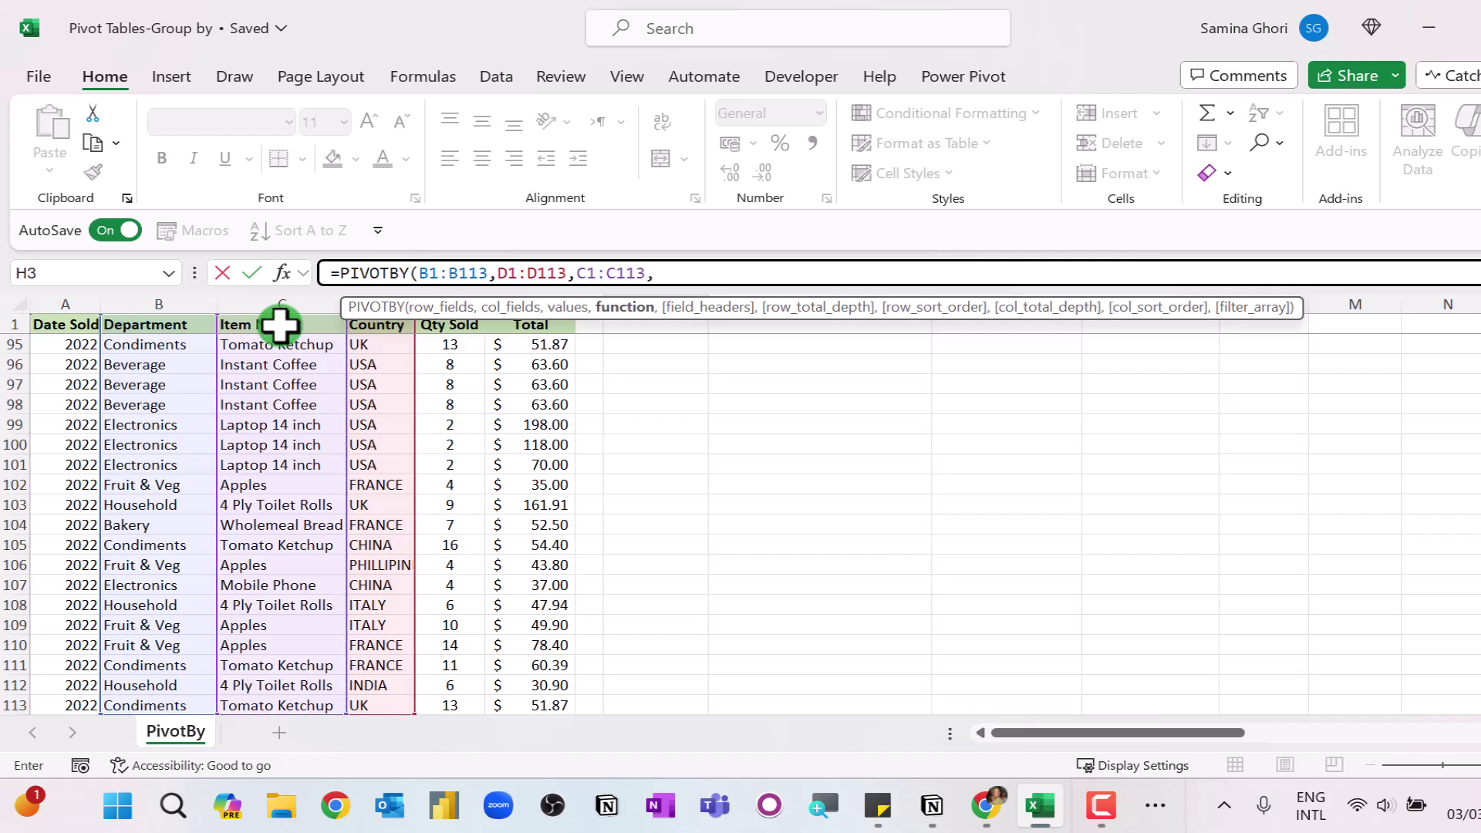
Finish the formula with the ARRAYTOTEXT function, empty field headers and sort order, and row and column total depths of 0, and commit it.
{"action": "type", "text": "ar"}
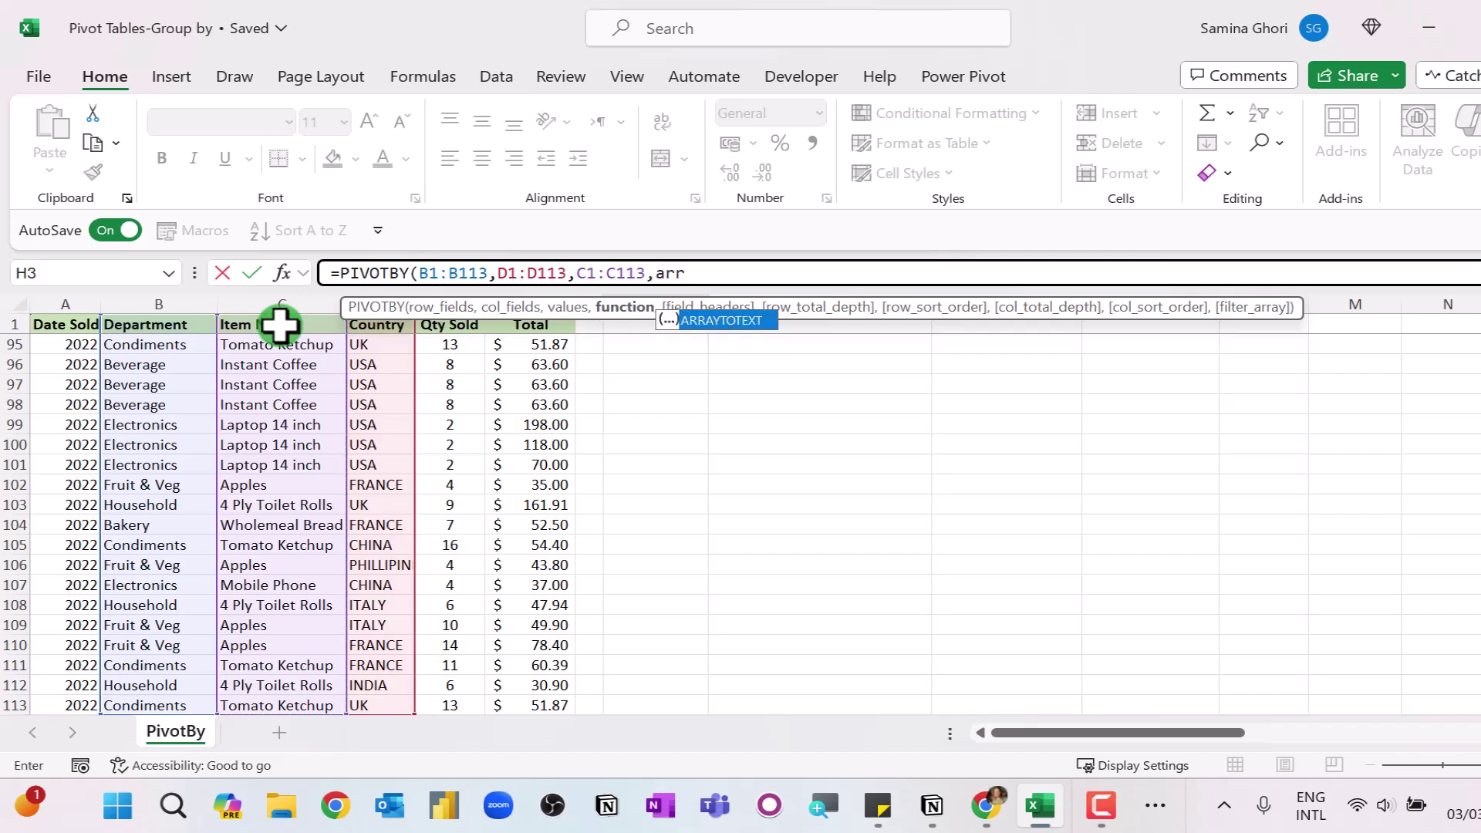
{"action": "type", "text": "r"}
{"action": "key", "text": "Tab"}
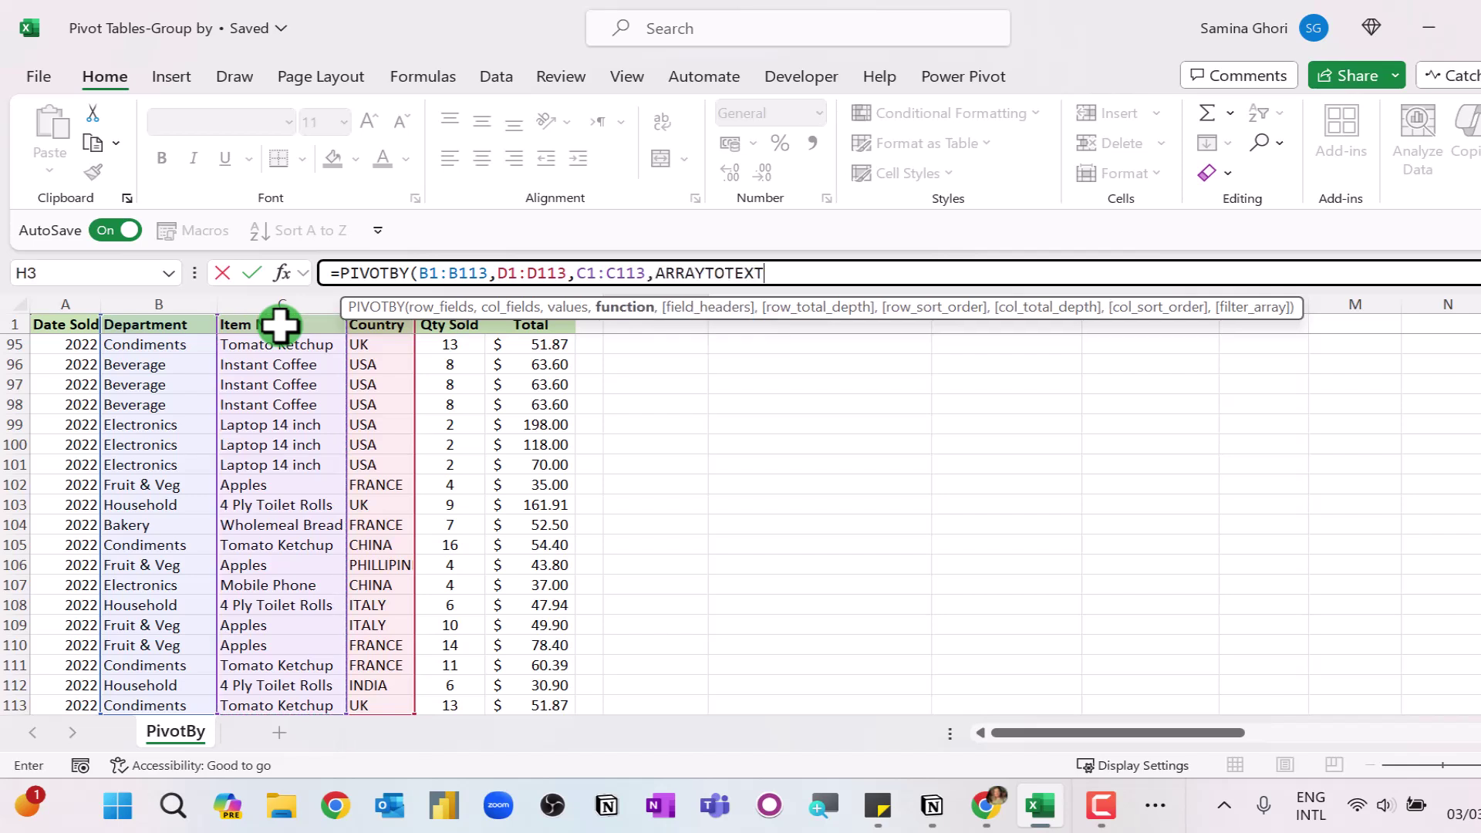
{"action": "type", "text": ","}
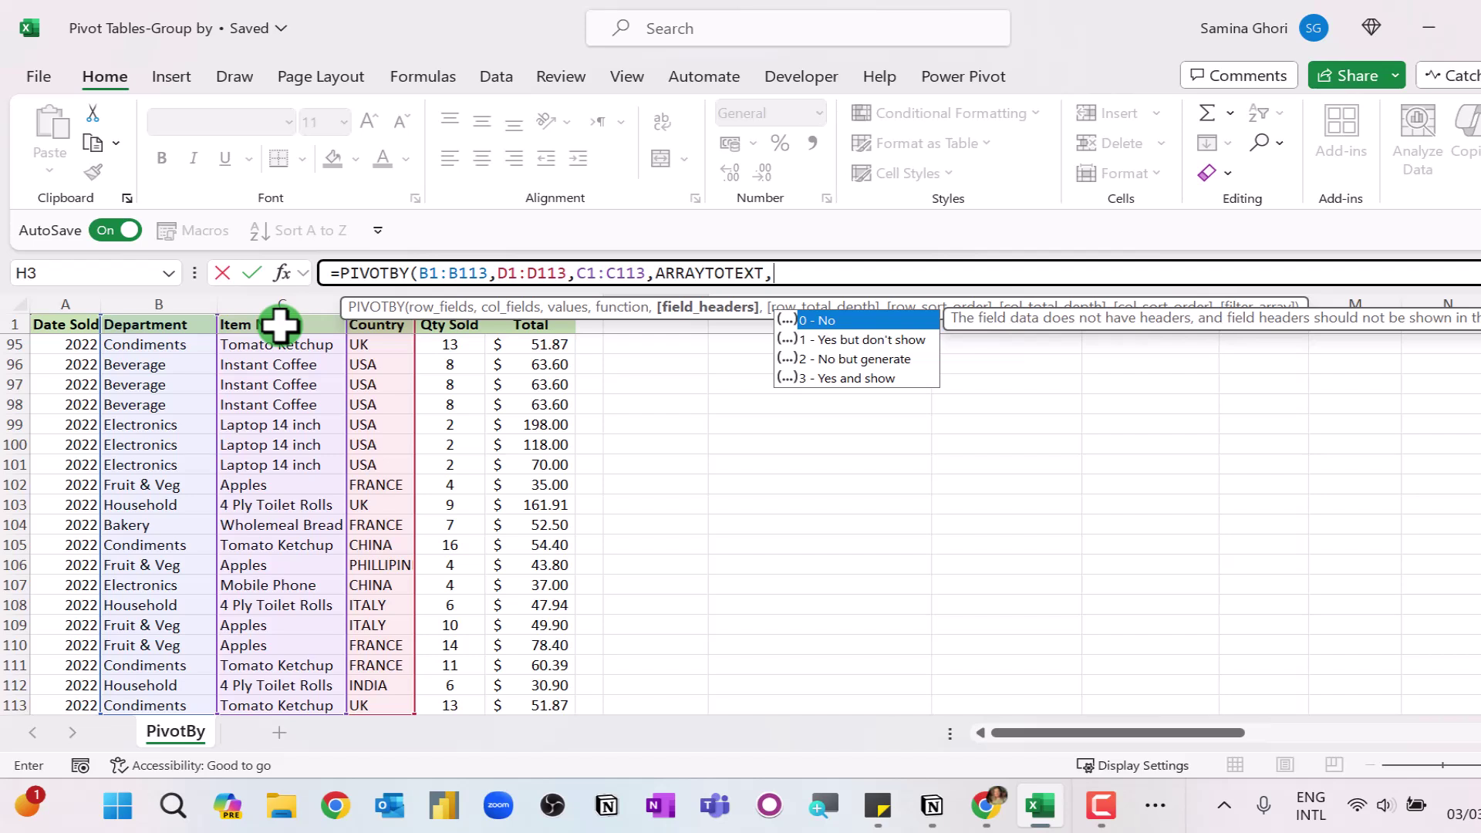
{"action": "type", "text": ","}
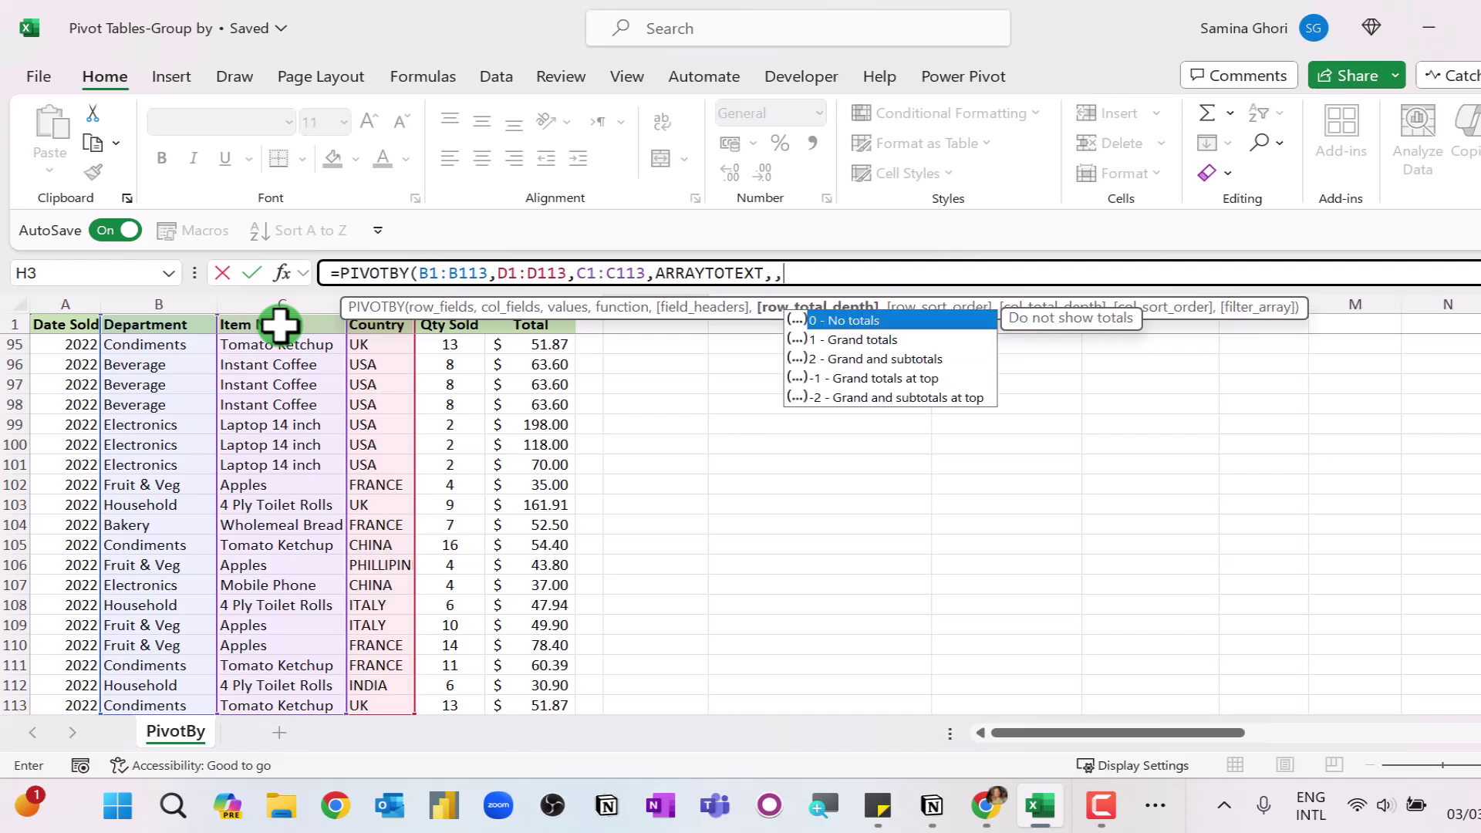
{"action": "type", "text": "0,,"}
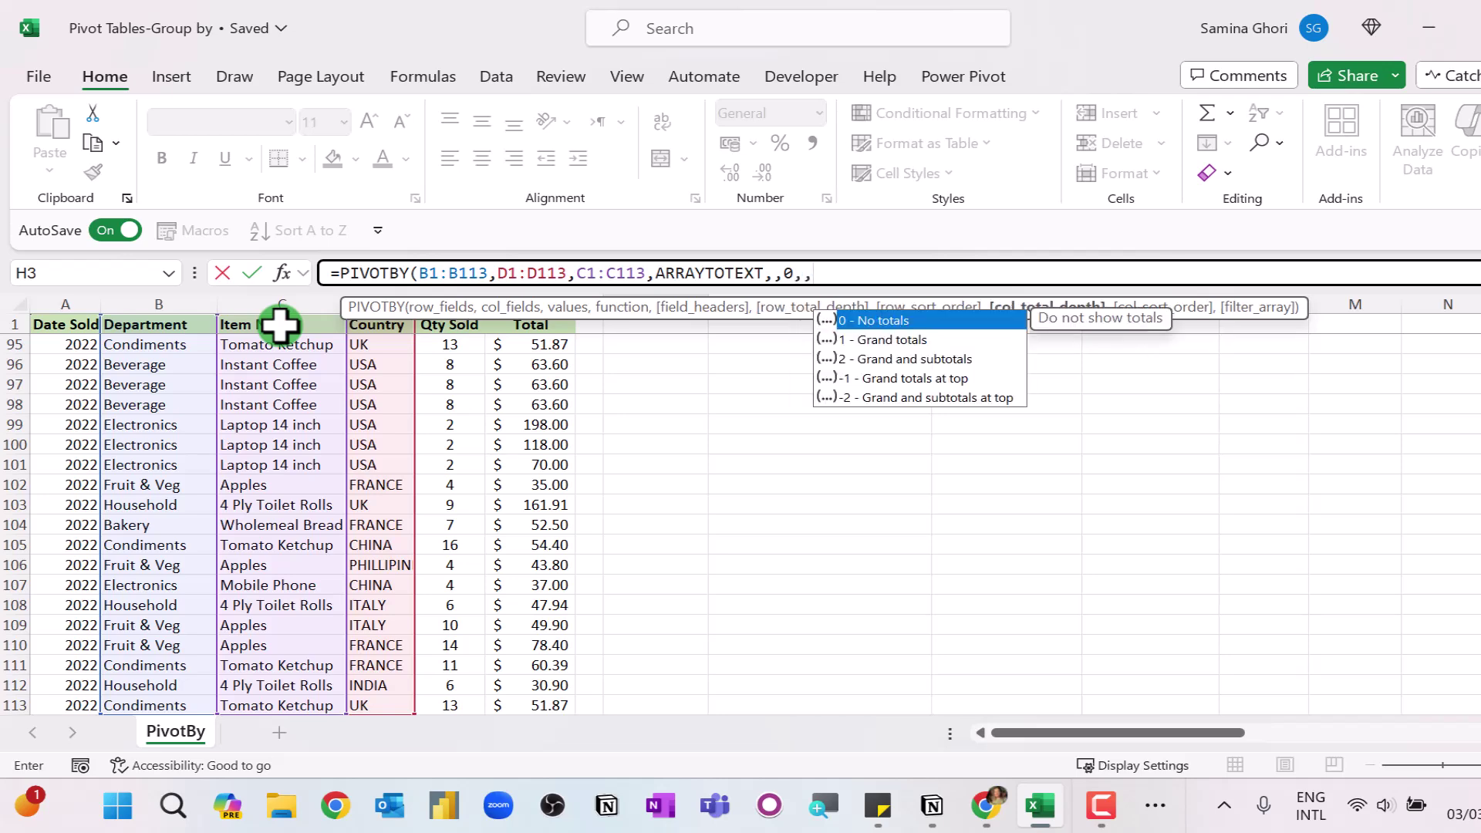
{"action": "type", "text": "0)"}
{"action": "key", "text": "Return"}
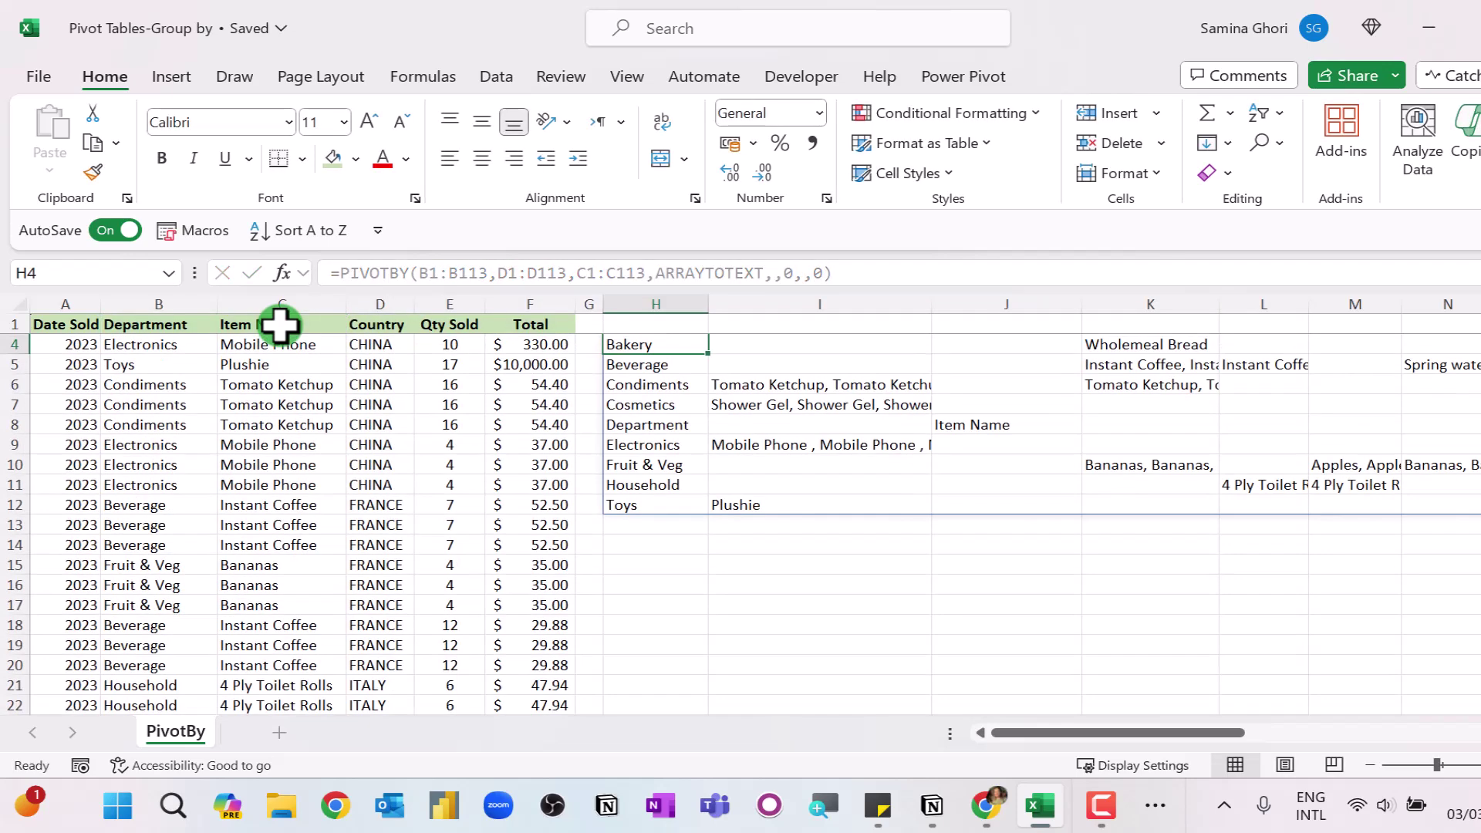
Widen column I and auto-fit it to the full item lists under CHINA.
{"action": "left_click_drag", "start_coordinate": [933, 305], "coordinate": [1131, 314]}
{"action": "left_click", "coordinate": [899, 365]}
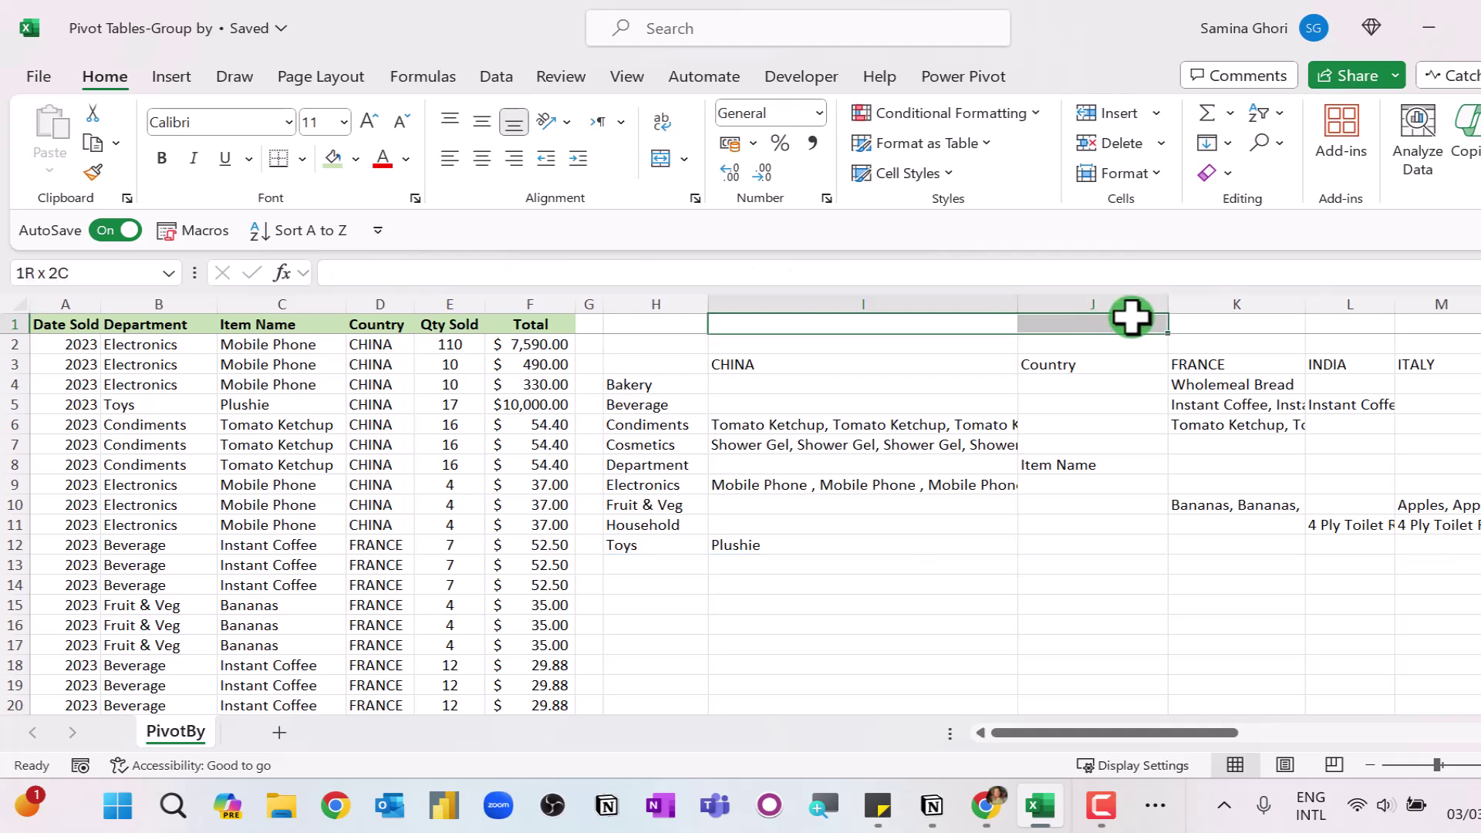
{"action": "double_click", "coordinate": [1018, 305]}
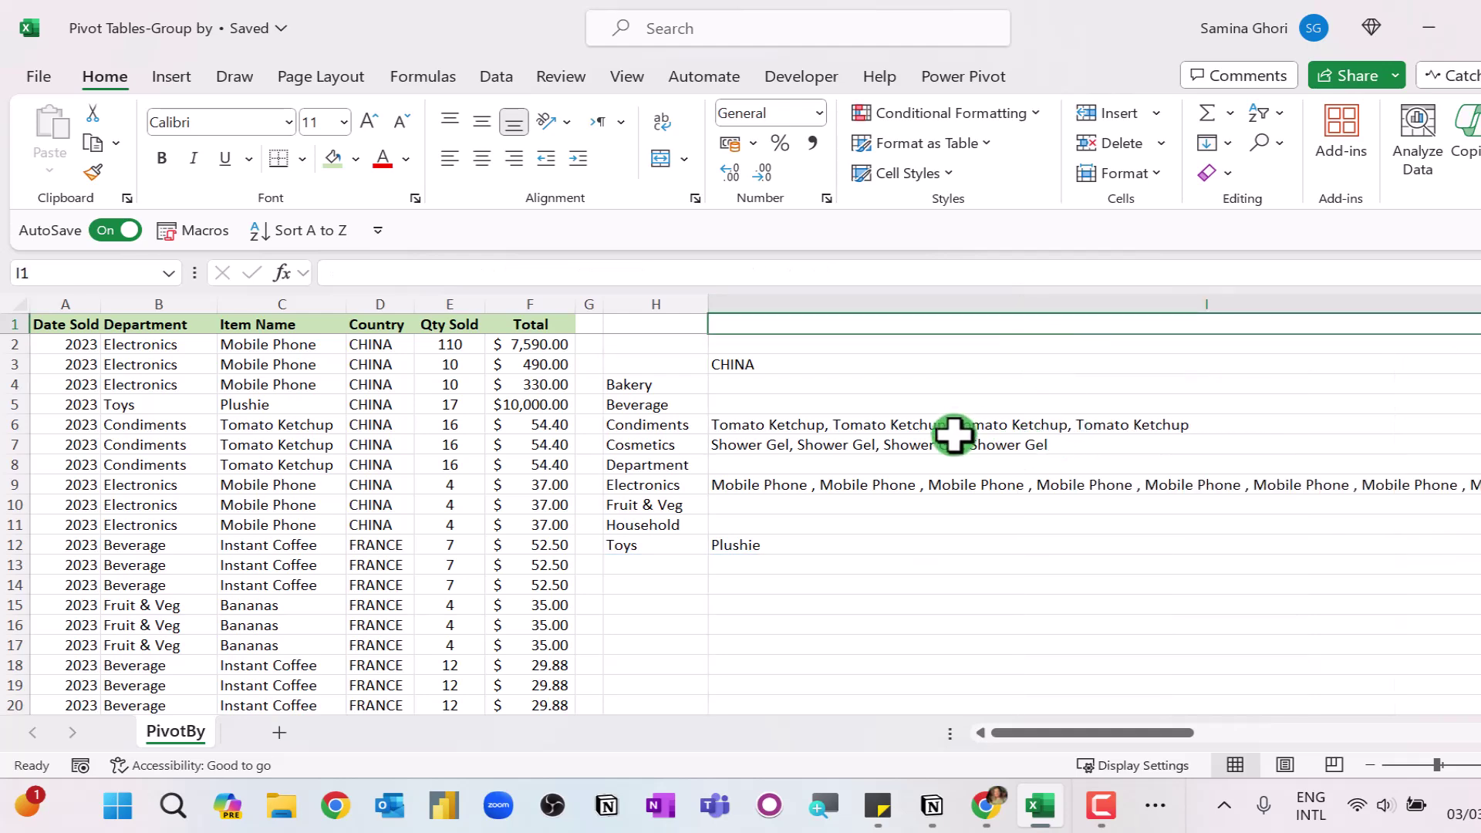
Examine the item names listed under CHINA for the Condiments, Cosmetics, Electronics and Toys departments.
{"action": "left_click", "coordinate": [864, 369]}
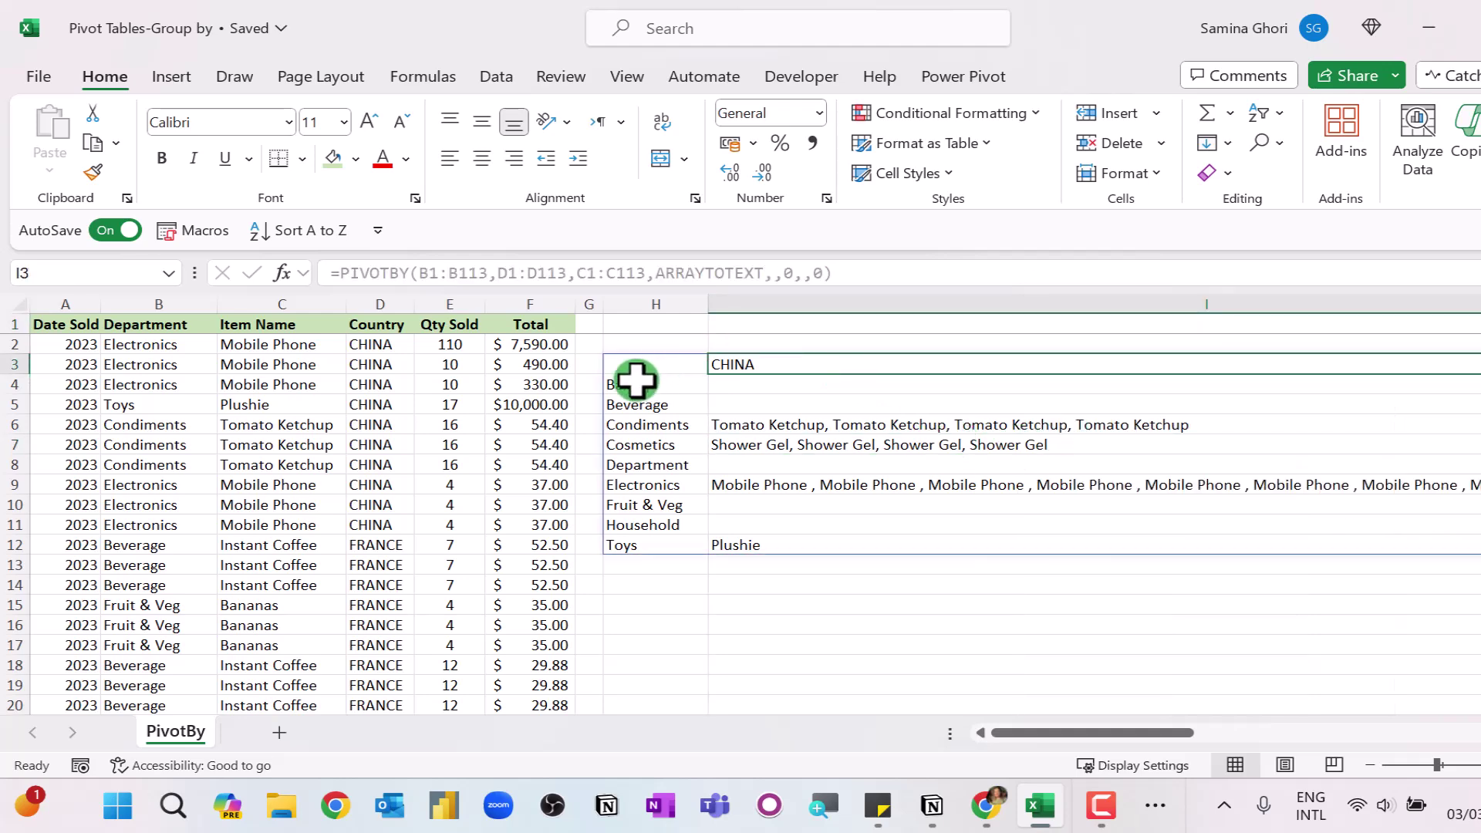
{"action": "left_click", "coordinate": [682, 388]}
{"action": "left_click", "coordinate": [763, 426]}
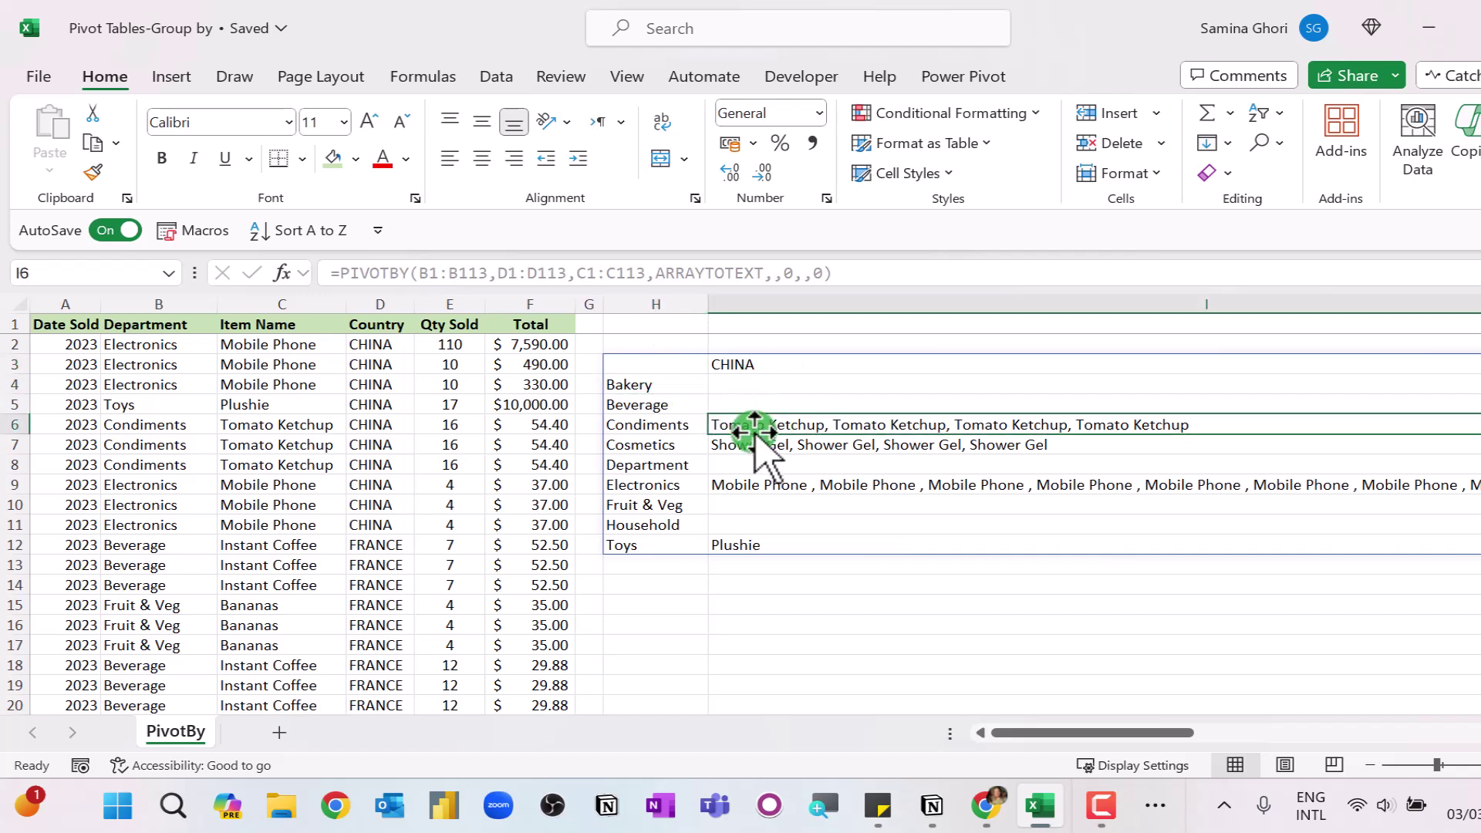
{"action": "left_click", "coordinate": [783, 448]}
{"action": "left_click", "coordinate": [771, 483]}
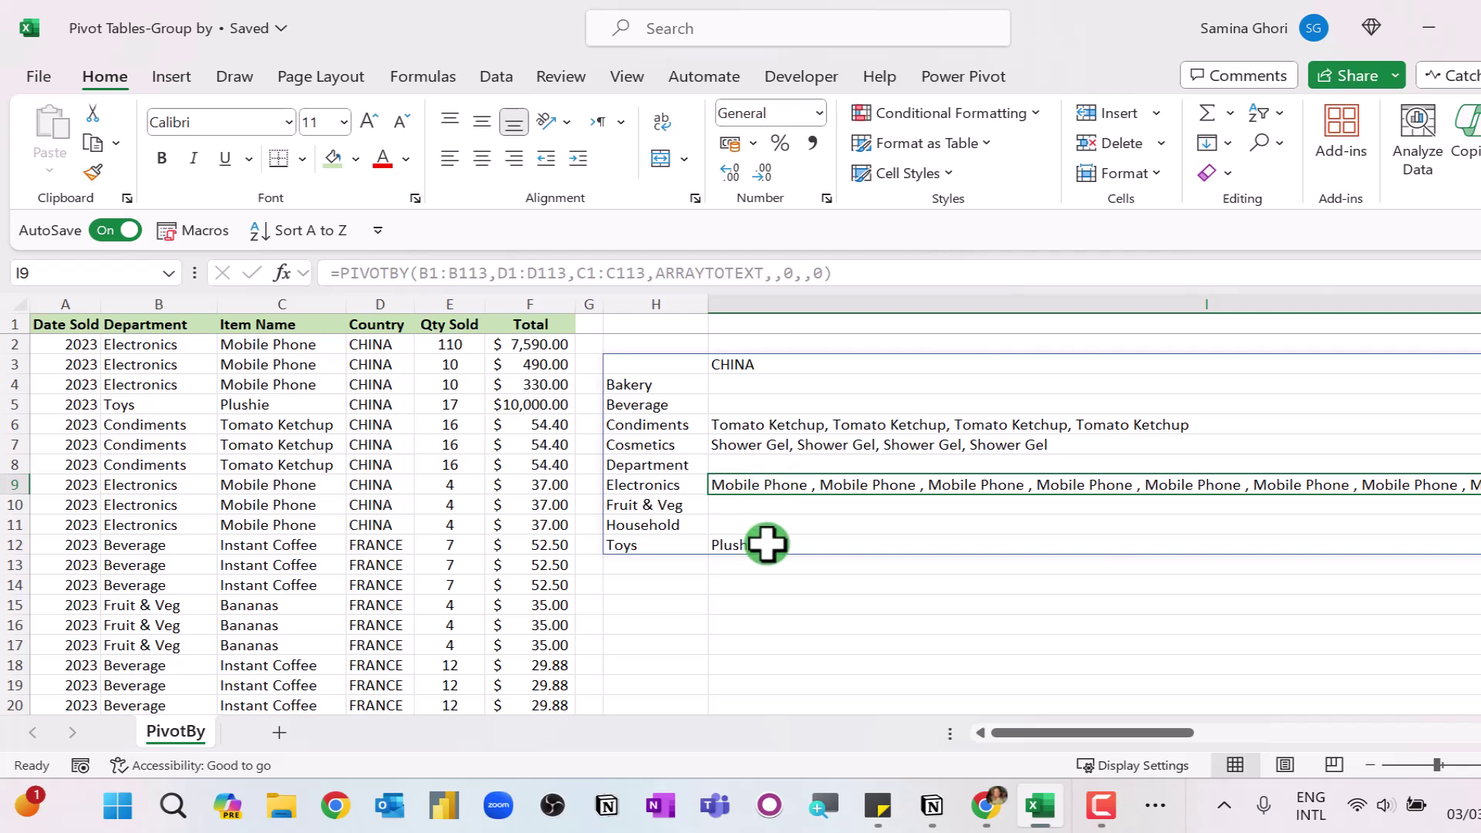
{"action": "left_click", "coordinate": [770, 546]}
{"action": "left_click_drag", "start_coordinate": [1104, 730], "coordinate": [1071, 733]}
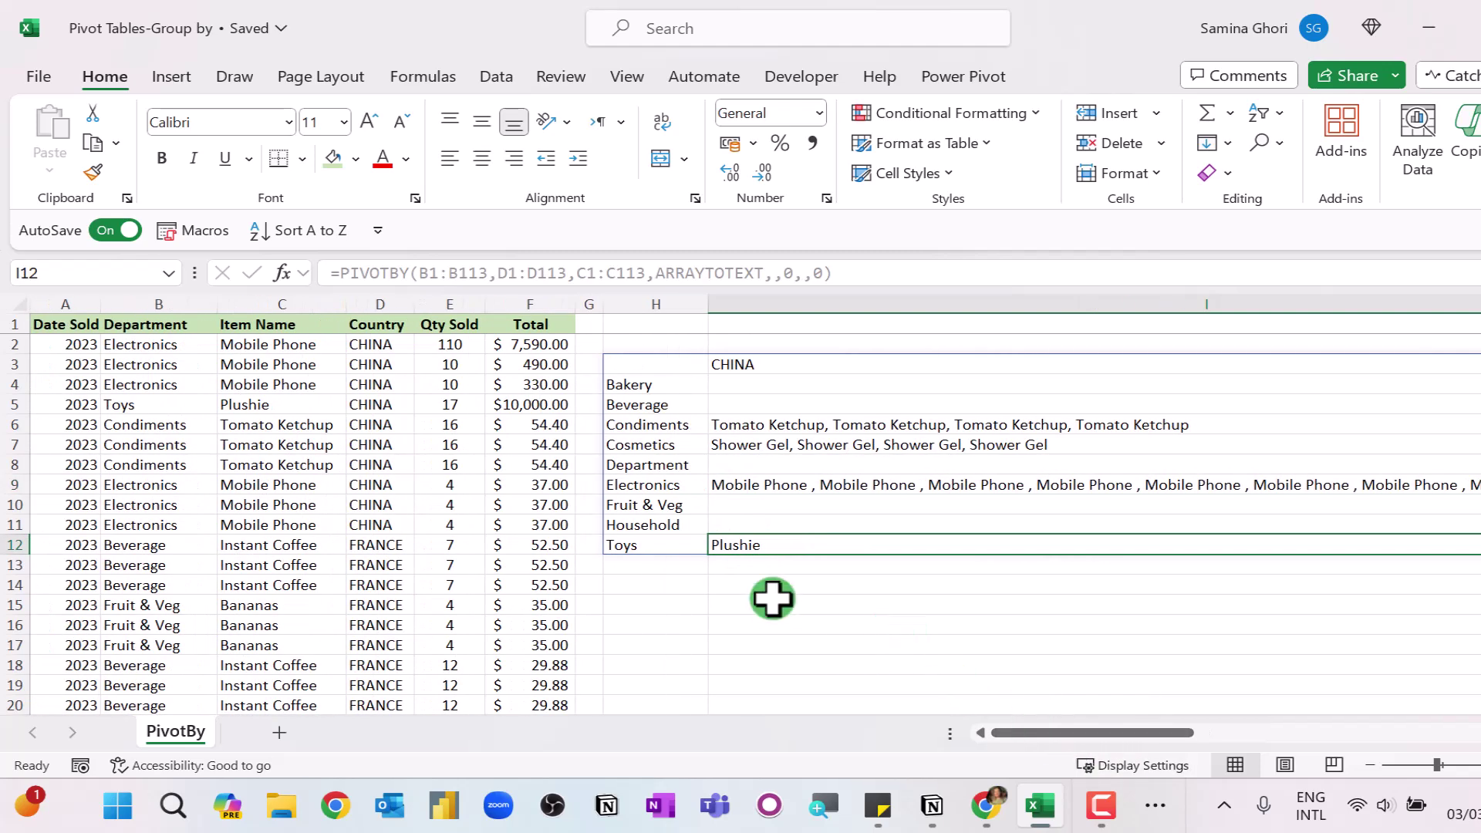
{"action": "left_click", "coordinate": [895, 492]}
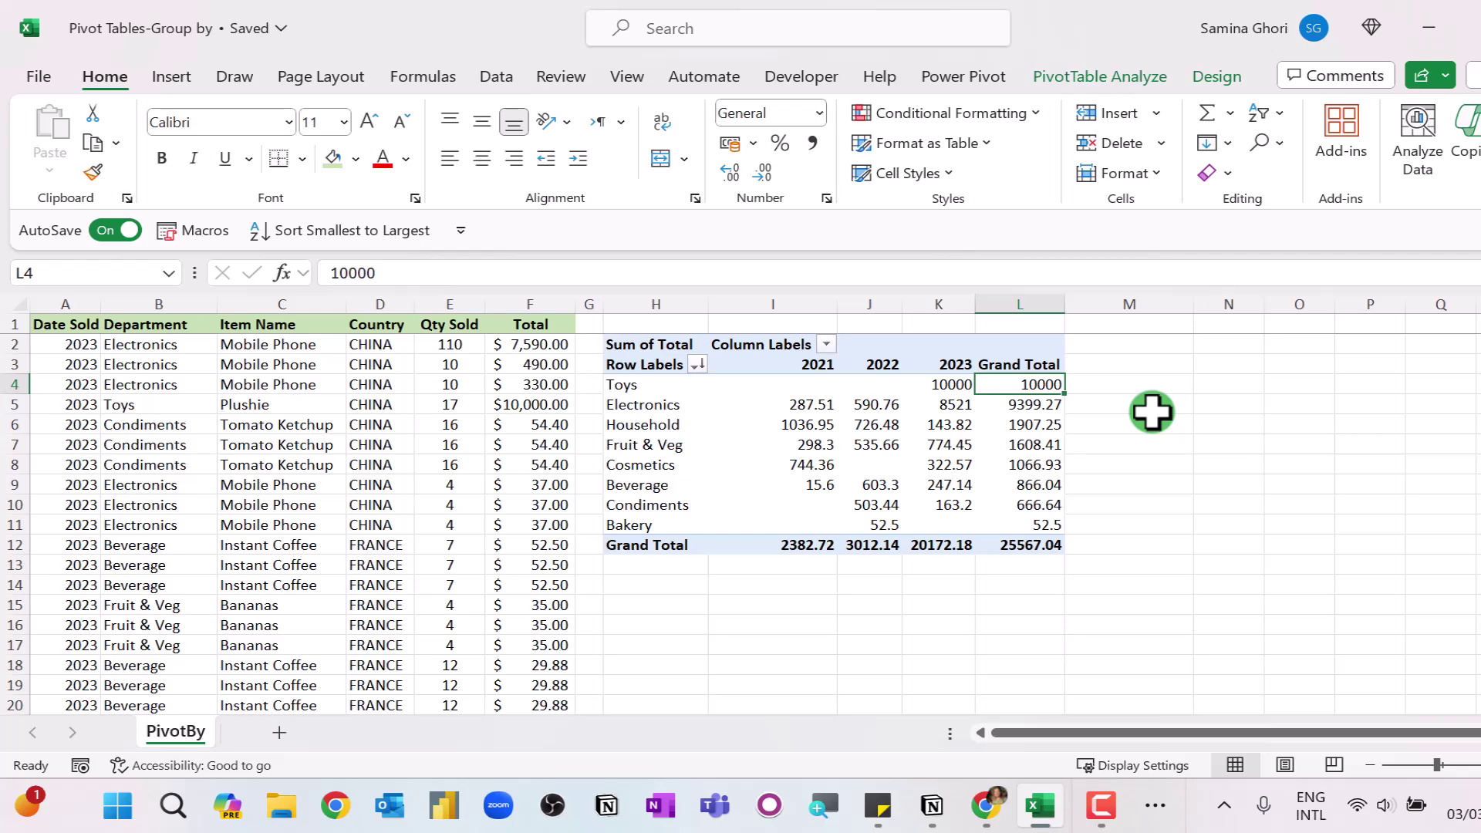
Review the additional sort options for the PivotTable's Grand Total values and close them without applying anything.
{"action": "scroll", "coordinate": [390, 615], "scroll_direction": "down", "scroll_amount": 4}
{"action": "scroll", "coordinate": [622, 569], "scroll_direction": "up", "scroll_amount": 4}
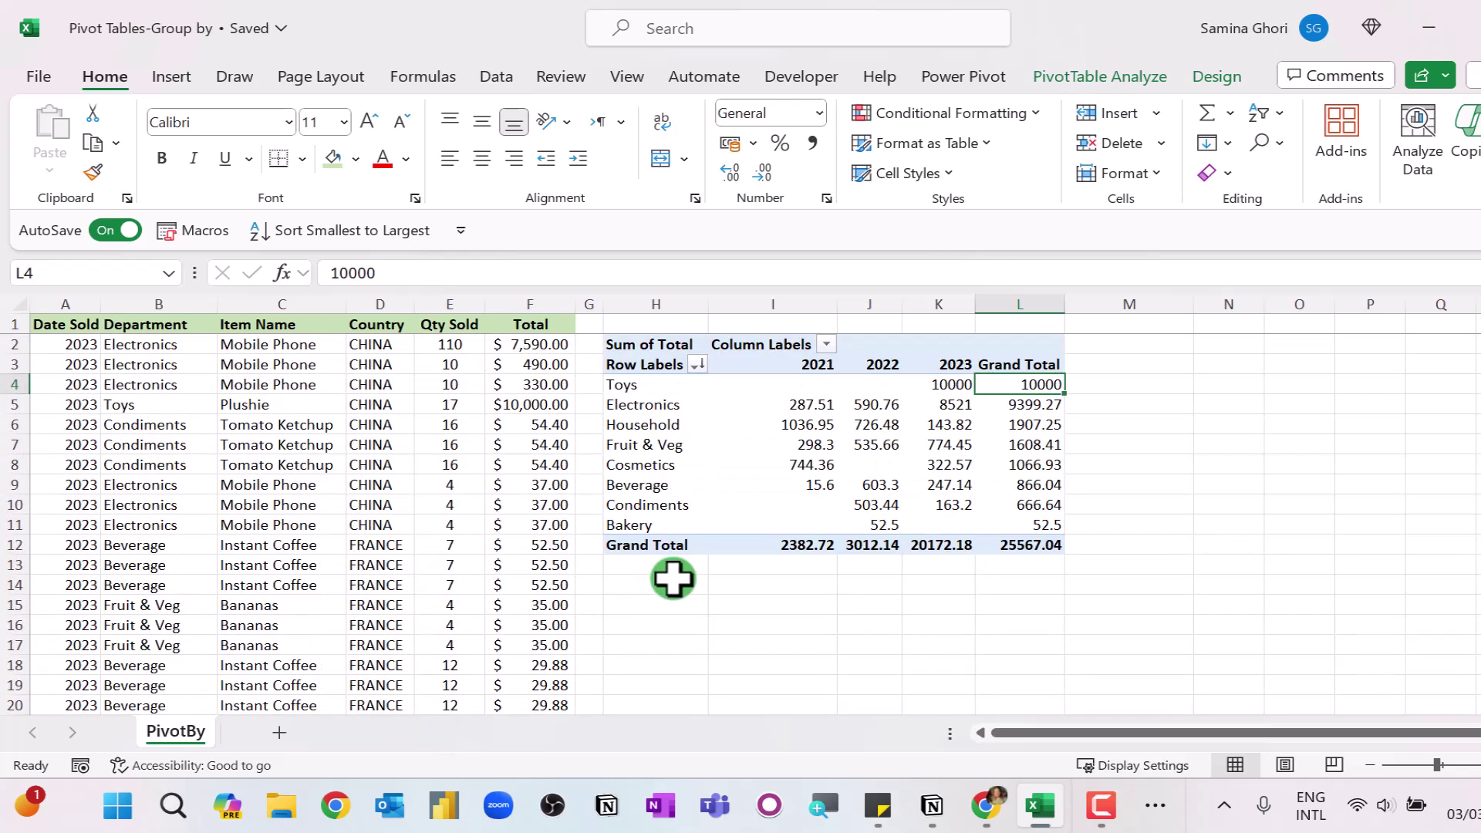
{"action": "right_click", "coordinate": [1029, 378]}
{"action": "mouse_move", "coordinate": [1140, 503]}
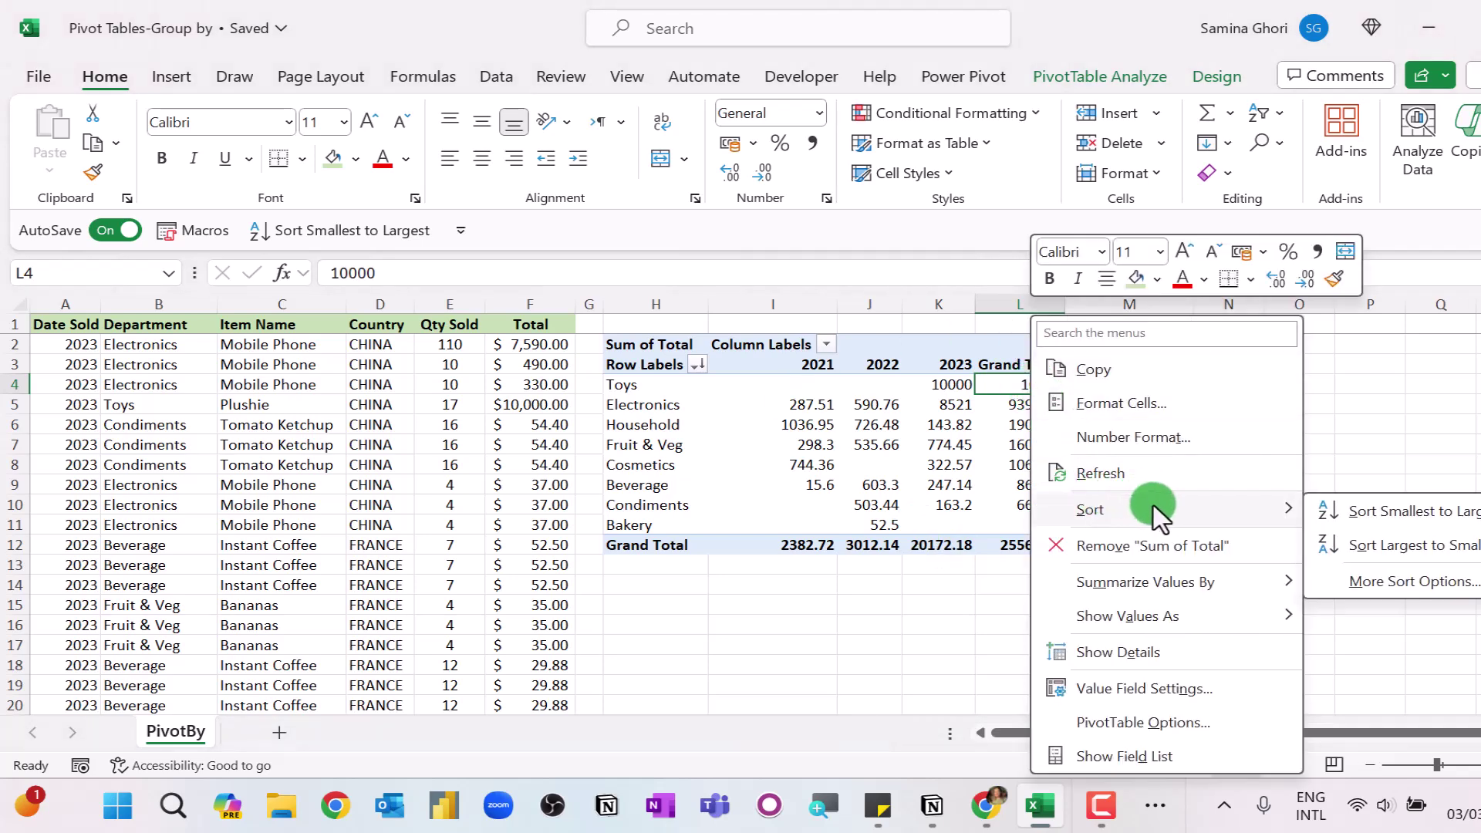
{"action": "left_click", "coordinate": [1409, 579]}
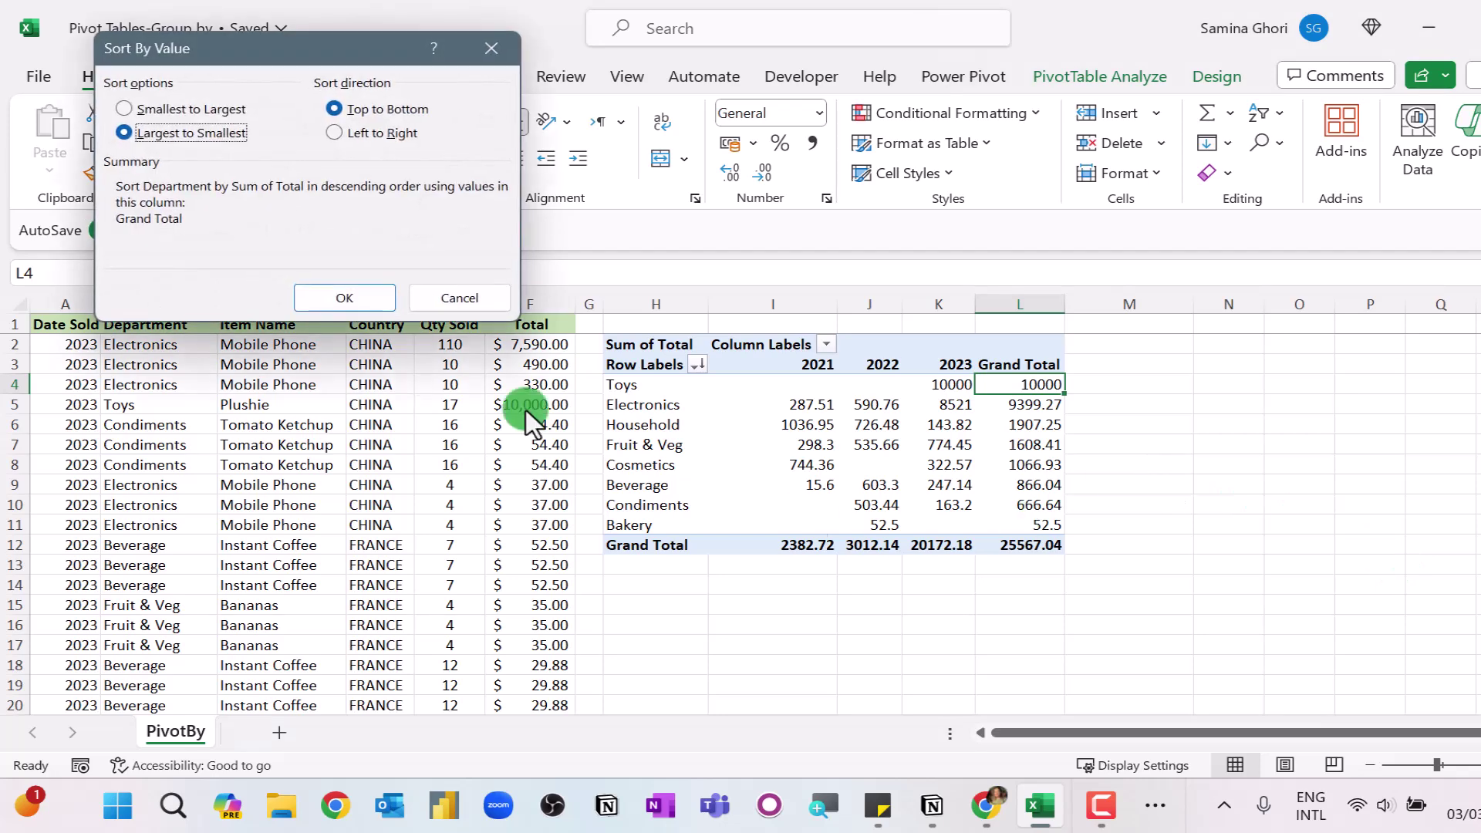
{"action": "left_click", "coordinate": [486, 301]}
Show the PivotTable's Sum of Total values as % of Column Total, after reviewing the summary calculation options.
{"action": "left_click", "coordinate": [938, 390]}
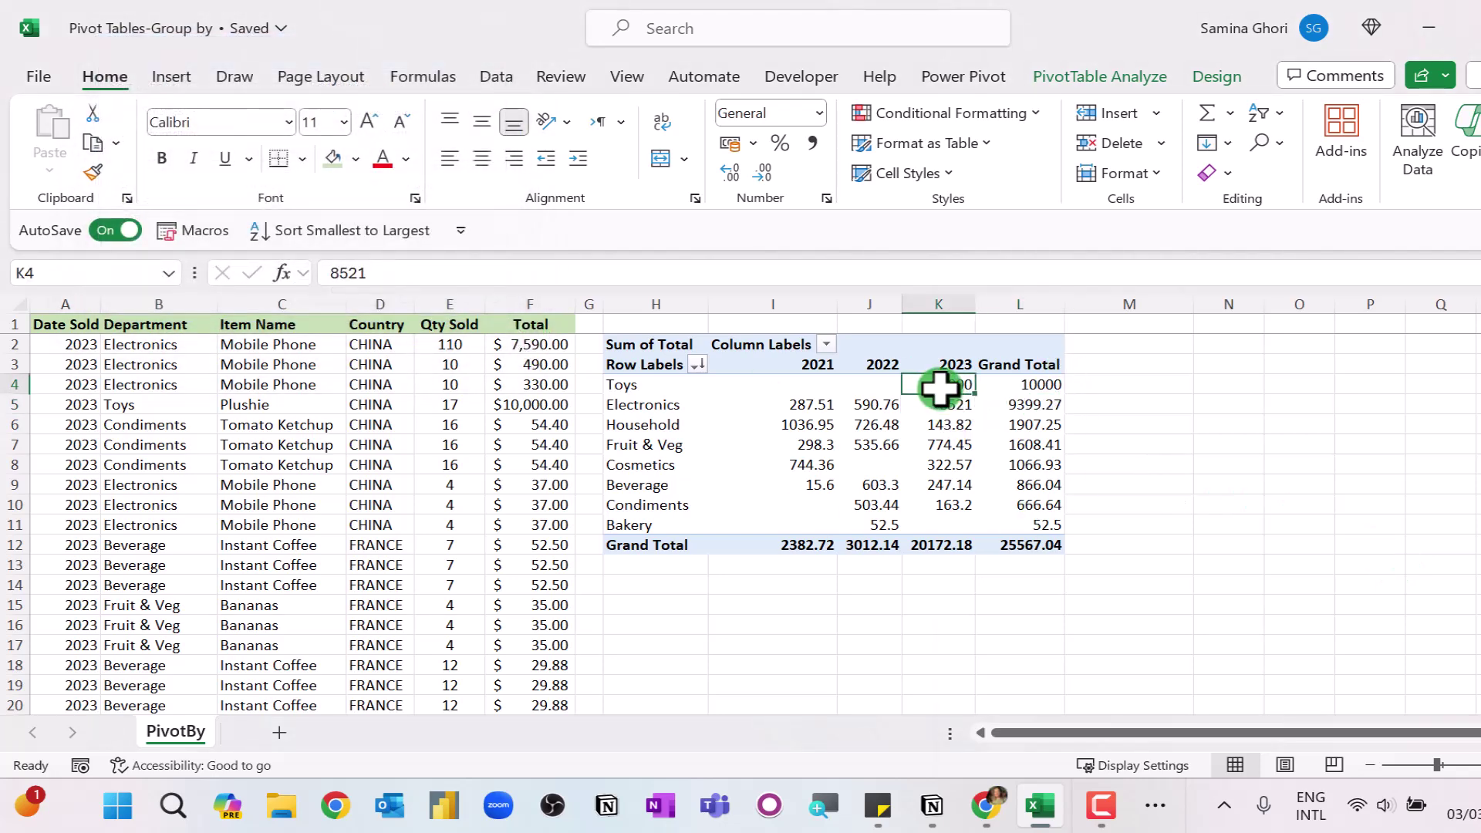
{"action": "right_click", "coordinate": [940, 387]}
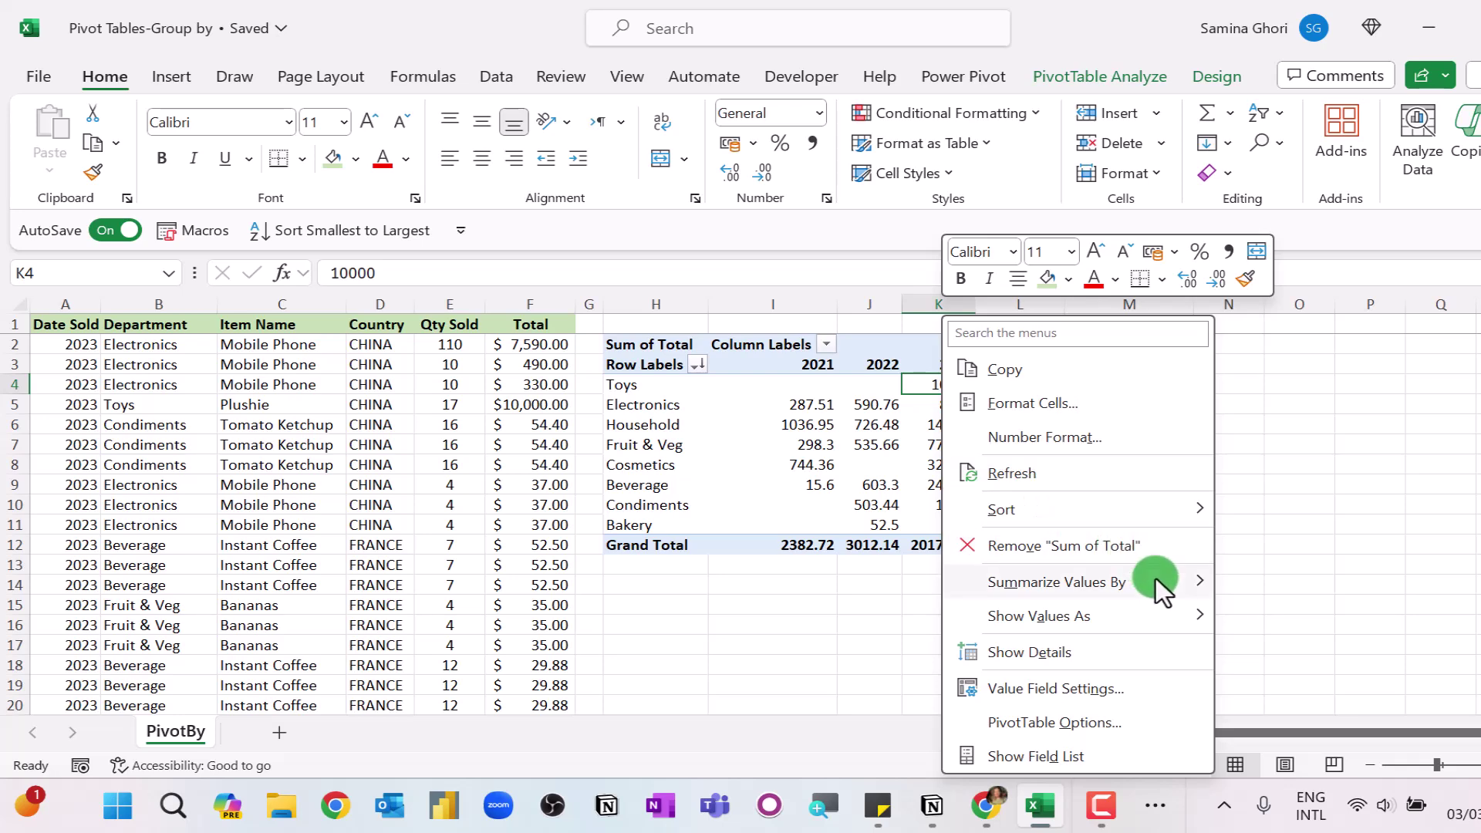
{"action": "mouse_move", "coordinate": [1156, 576]}
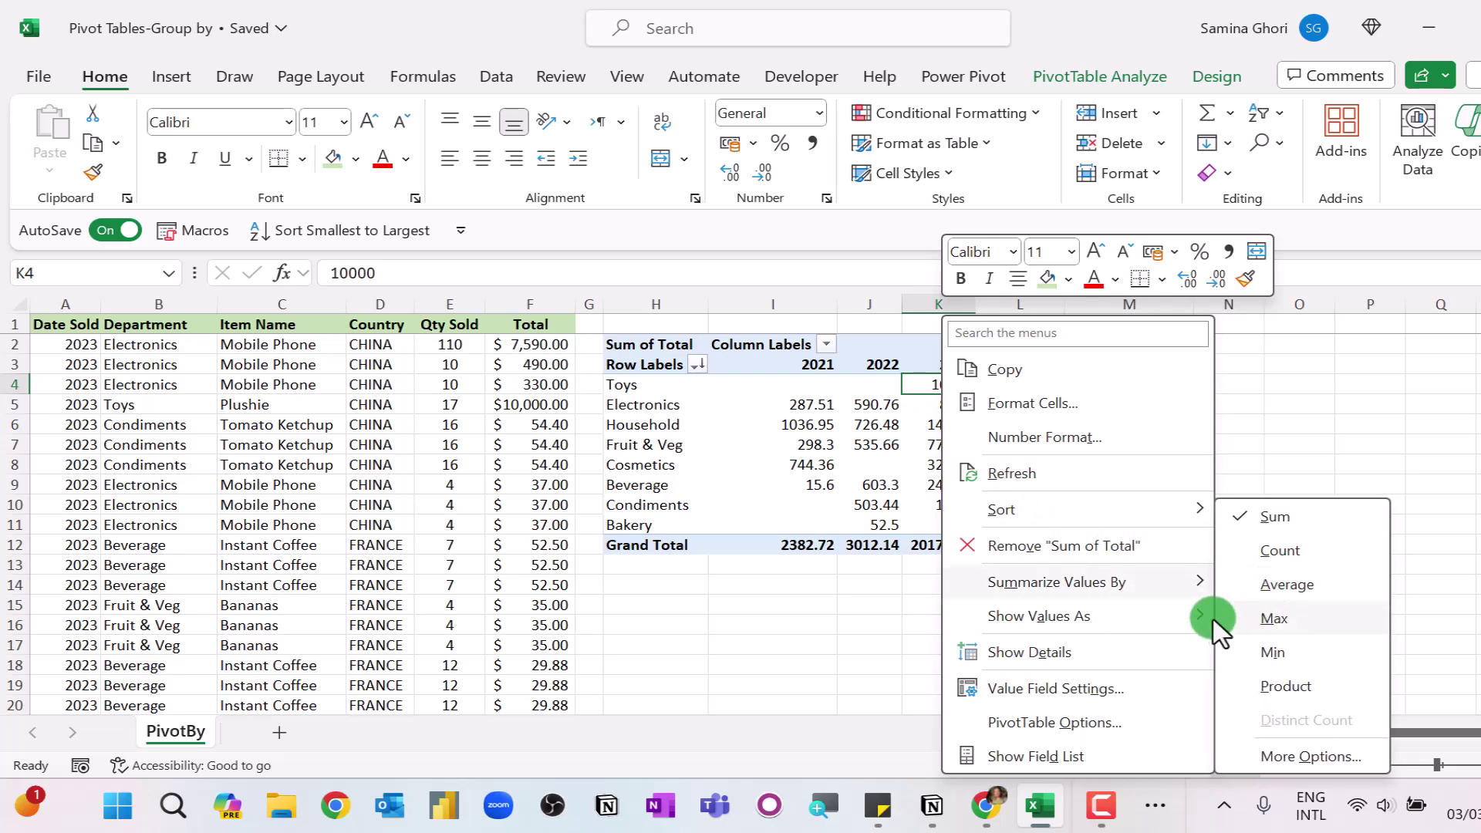
{"action": "mouse_move", "coordinate": [1198, 617]}
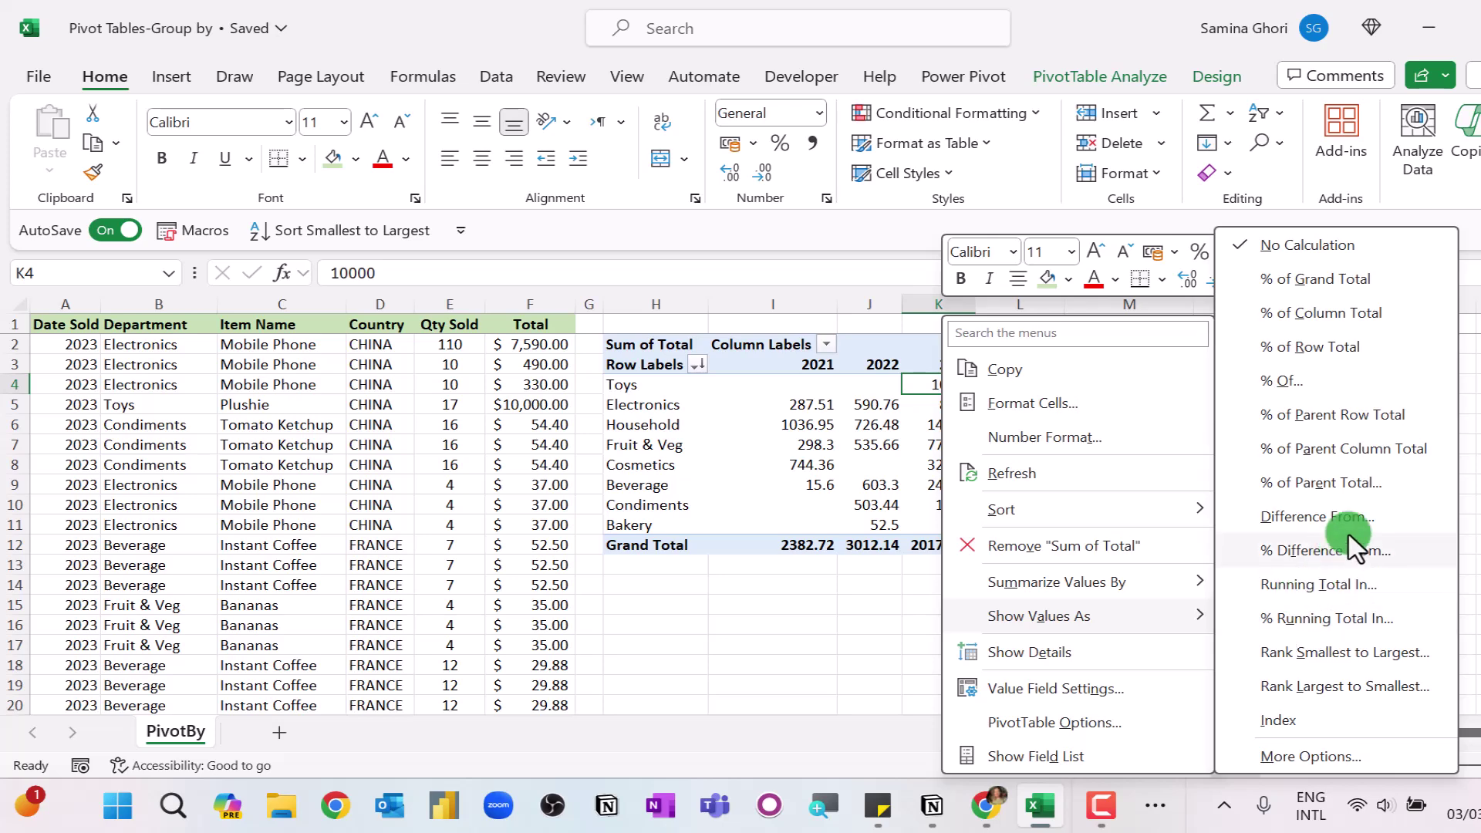
{"action": "left_click", "coordinate": [1341, 314]}
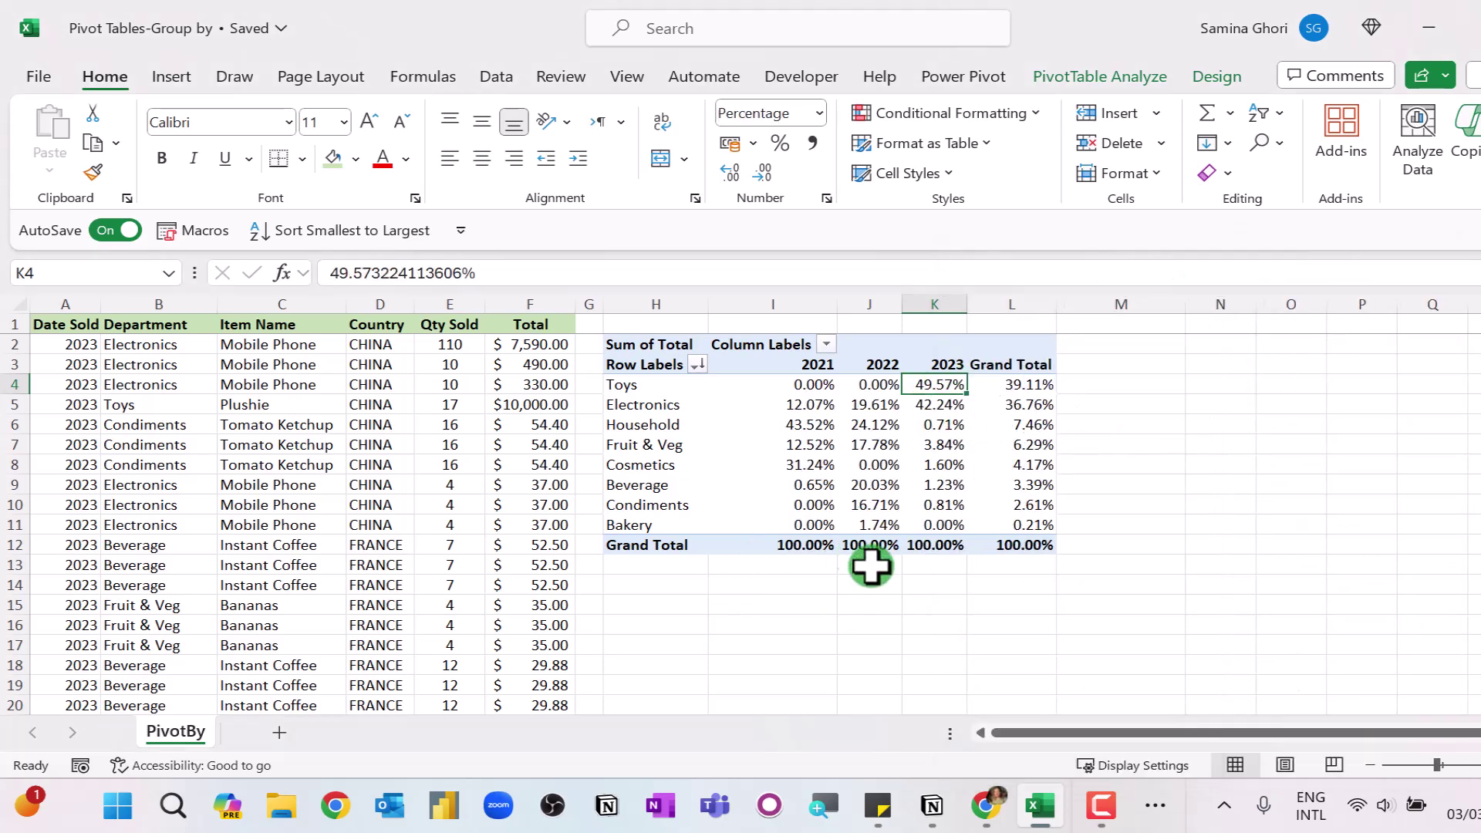
{"action": "left_click", "coordinate": [886, 601]}
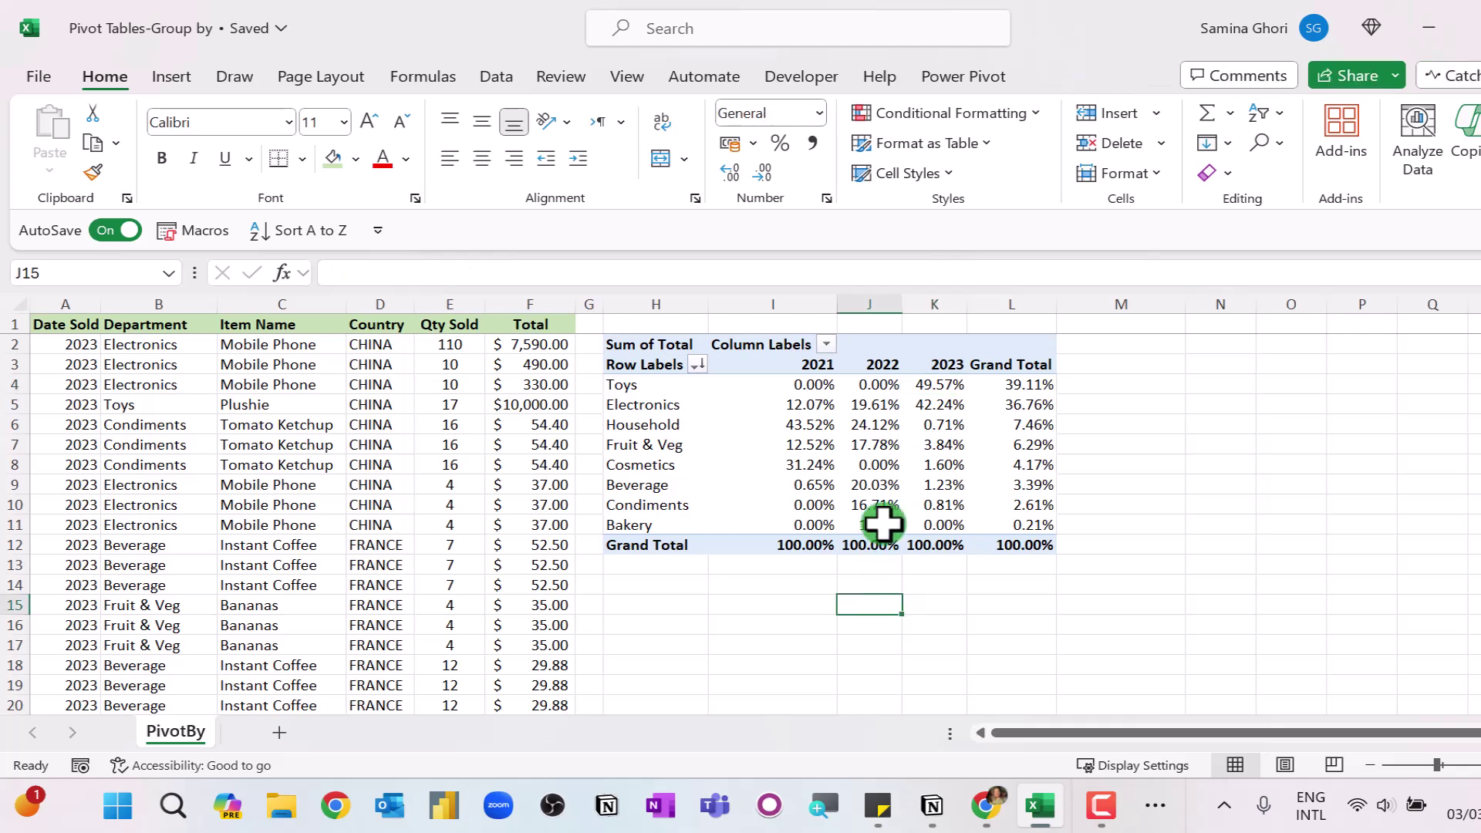
{"action": "left_click", "coordinate": [804, 587]}
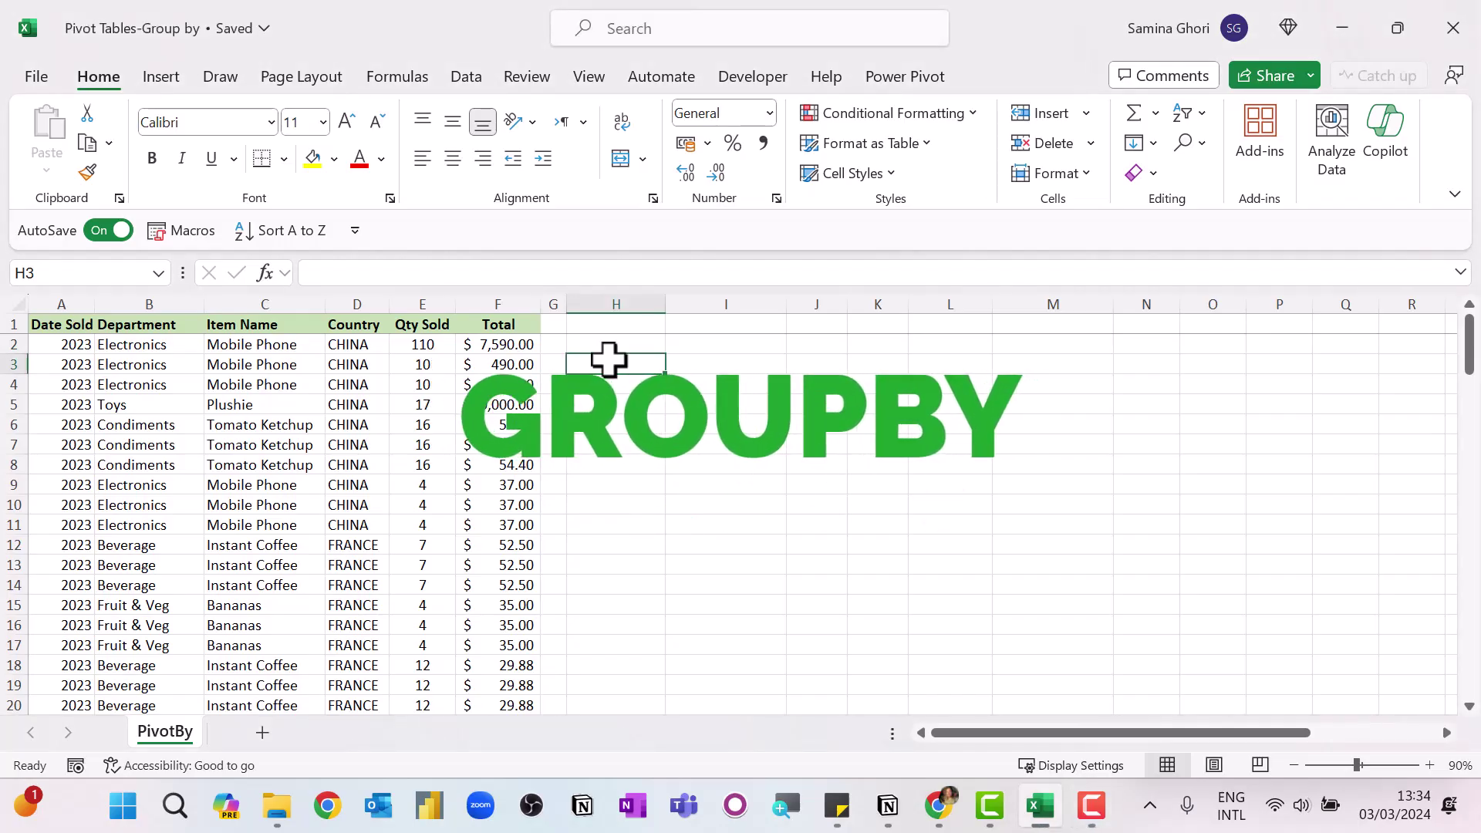
Start a GROUPBY formula in H3 with the Department range B1:B113 as the row fields.
{"action": "type", "text": "=grou"}
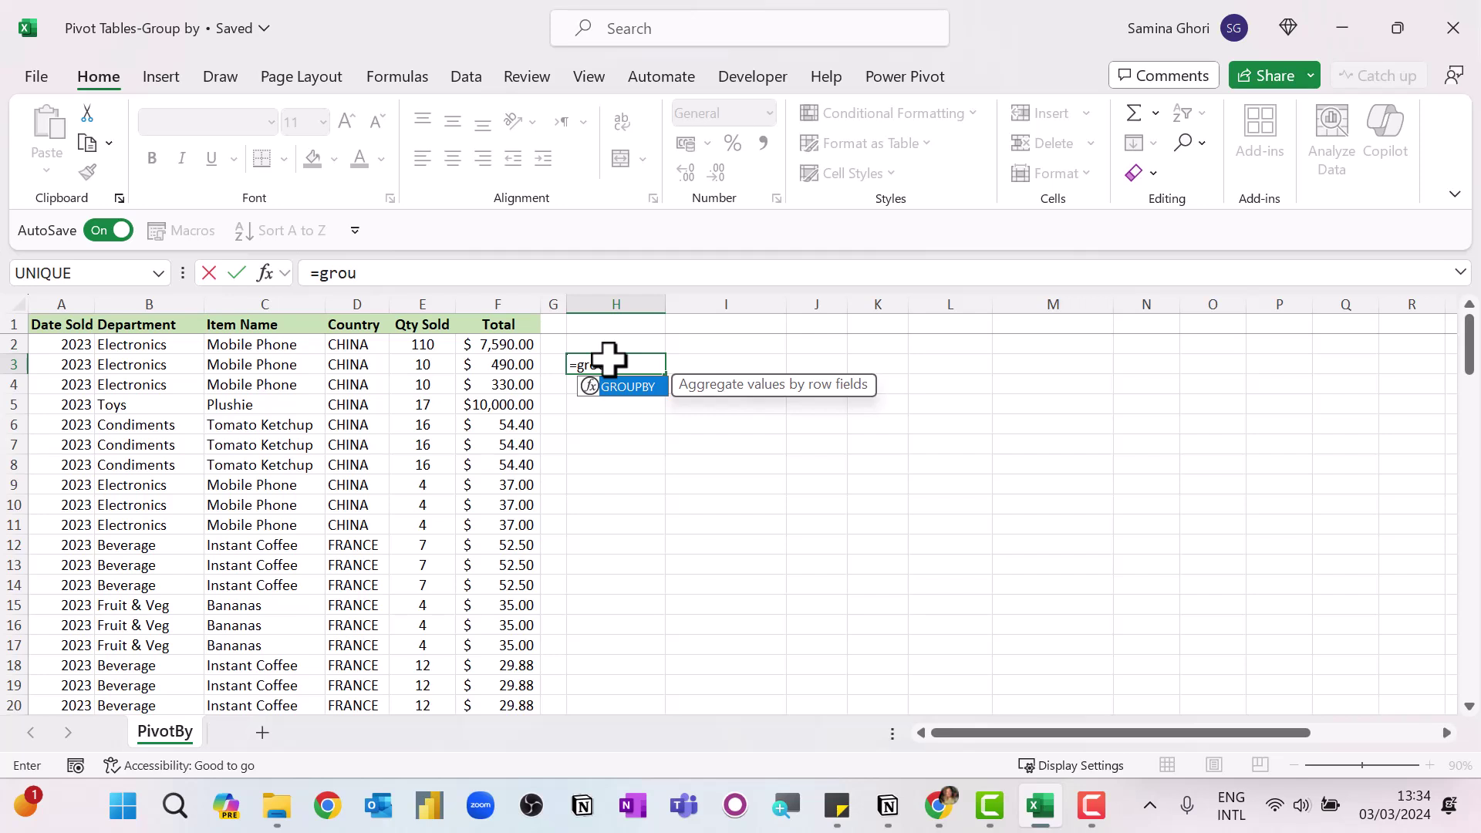
{"action": "key", "text": "Tab"}
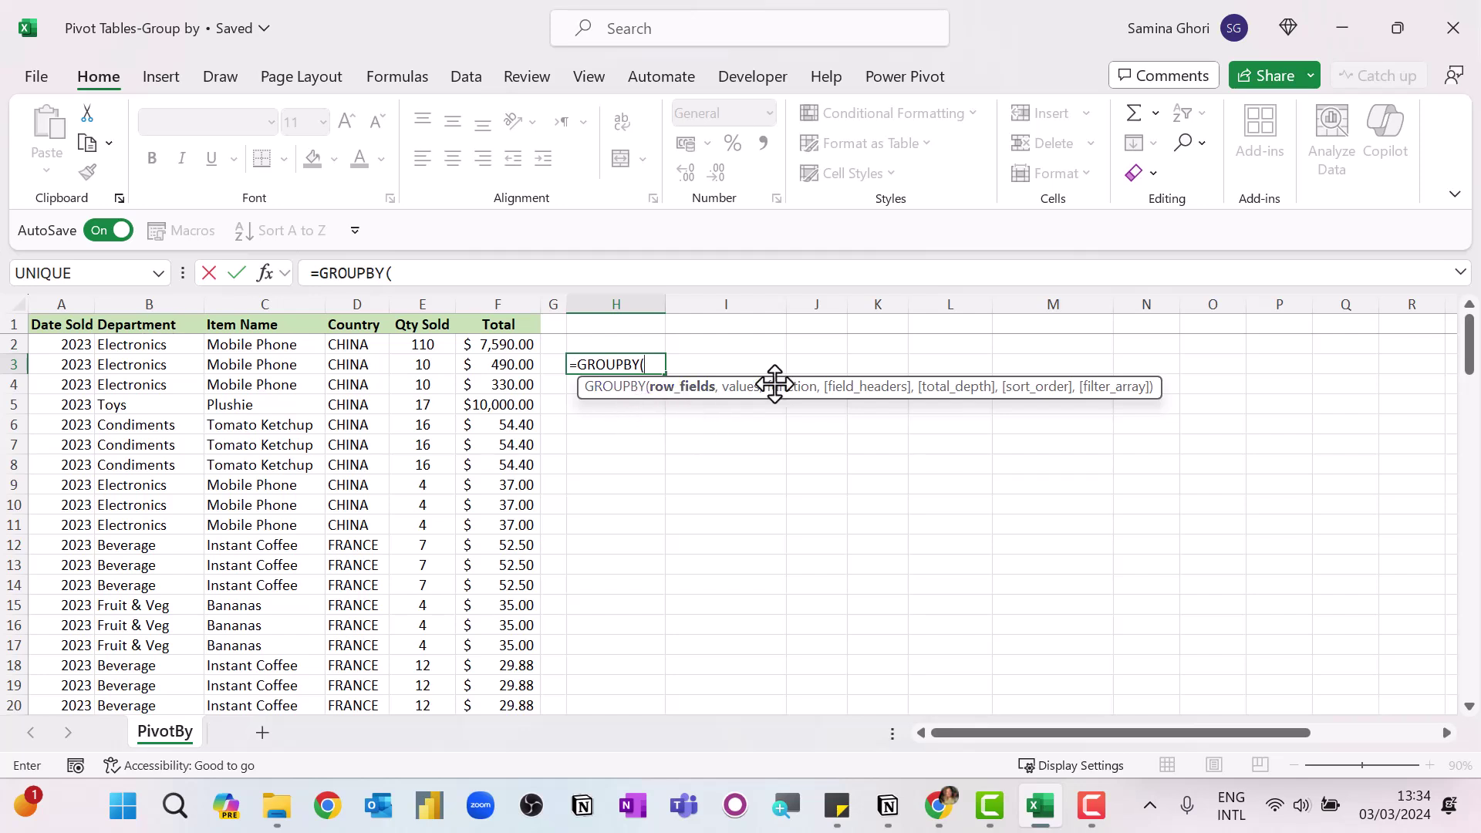
{"action": "left_click", "coordinate": [143, 325]}
{"action": "key", "text": "ctrl+shift+Down"}
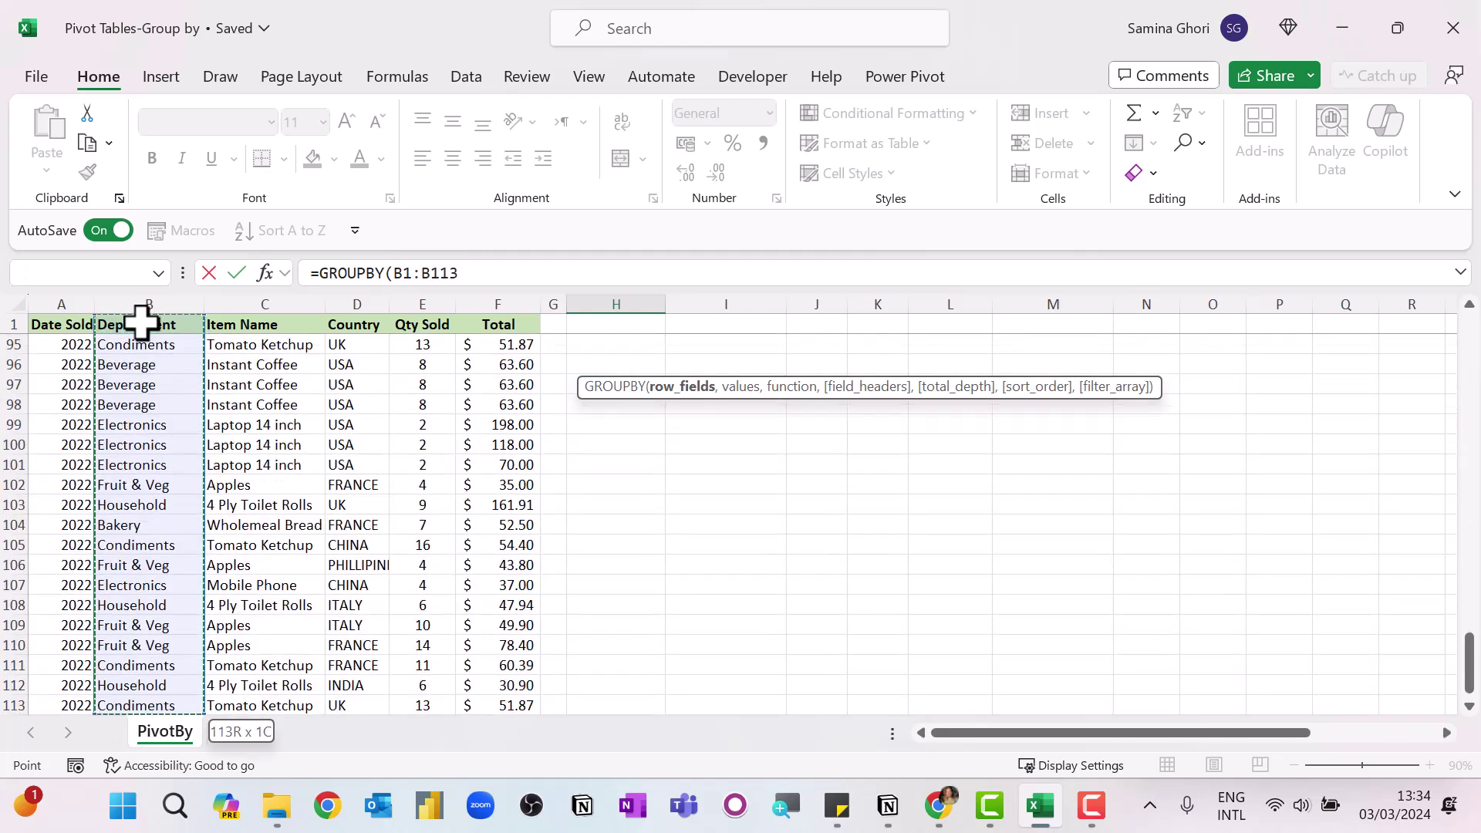
{"action": "type", "text": ","}
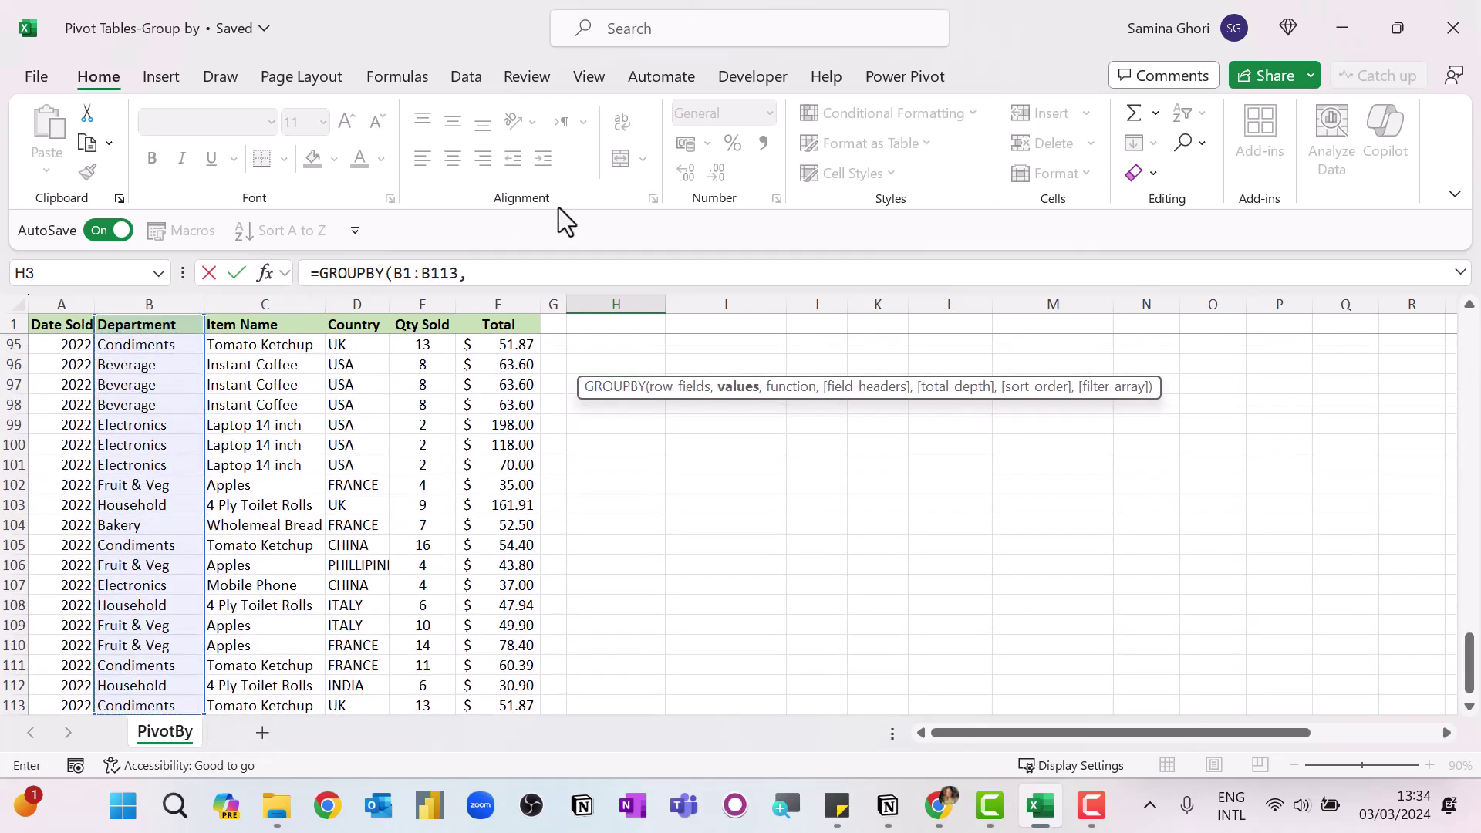
Use the Total range F1:F113 as the values and SUM as the function, and commit the GROUPBY formula.
{"action": "left_click", "coordinate": [503, 276]}
{"action": "left_click", "coordinate": [506, 328]}
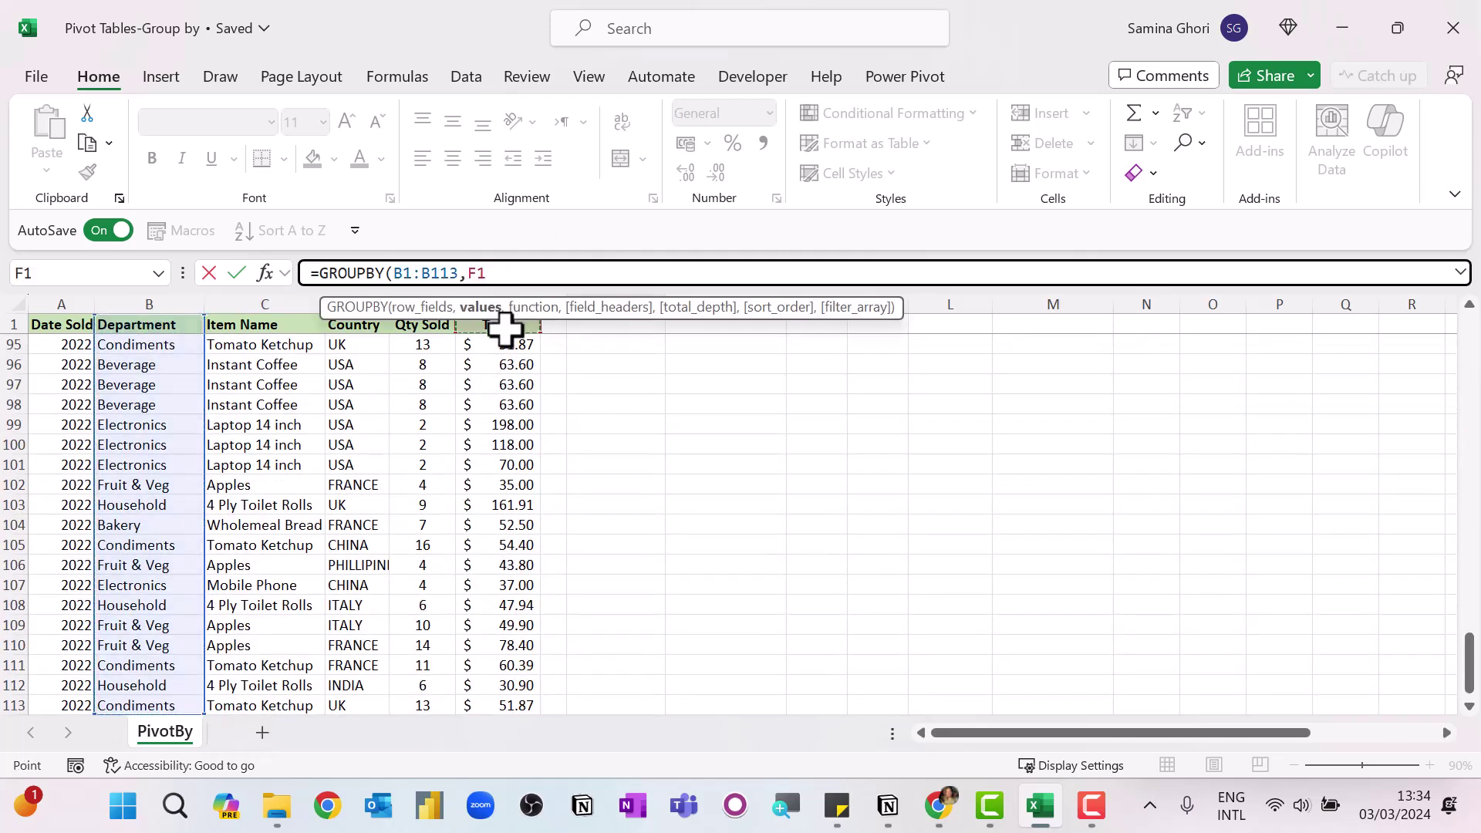
{"action": "key", "text": "ctrl+shift+Down"}
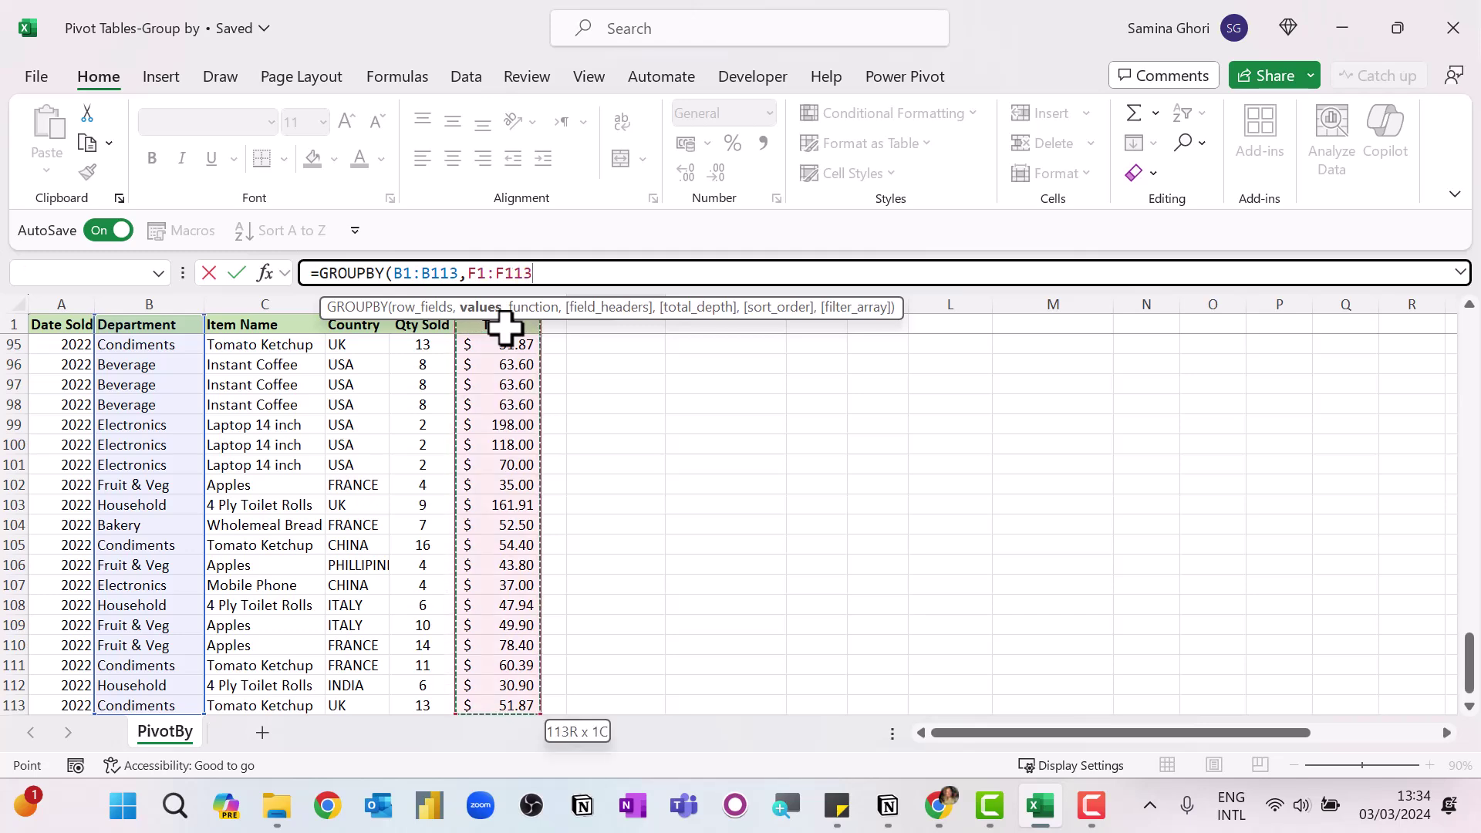
{"action": "type", "text": ",sum)"}
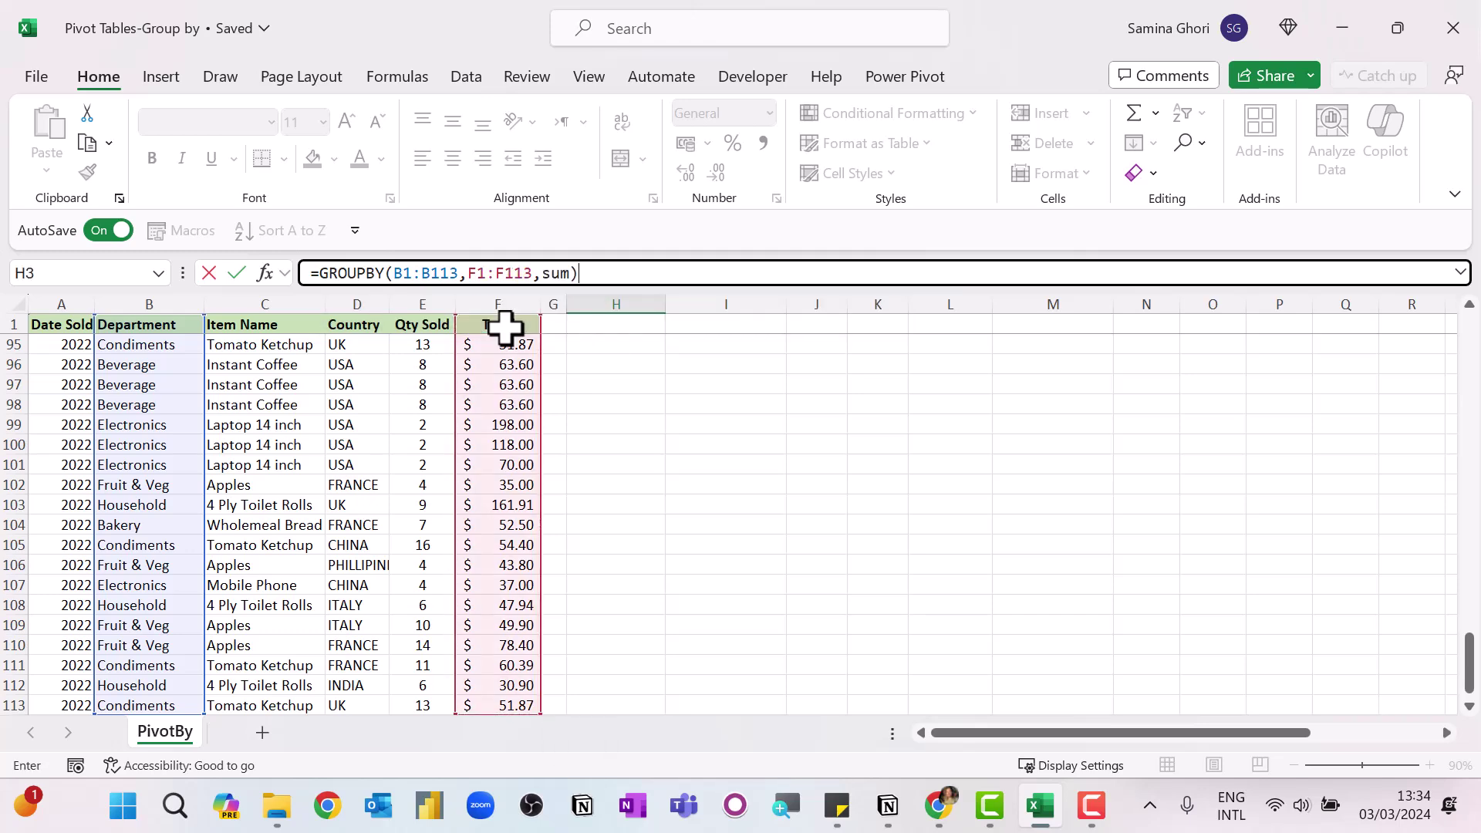
{"action": "key", "text": "Return"}
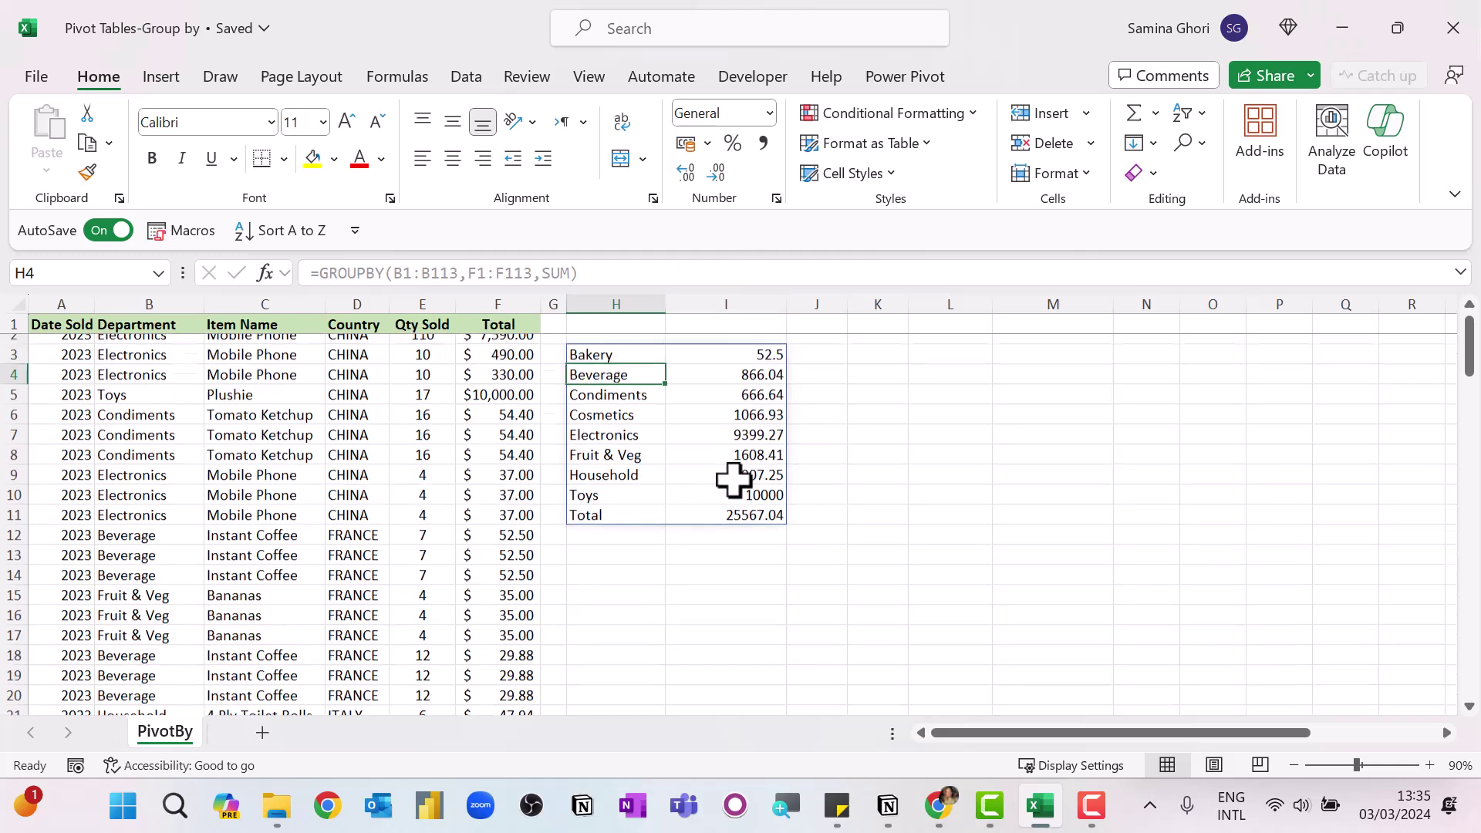
Replace the row fields of the GROUPBY formula in H3 with the Department and Item Name range B1:C113 and commit it.
{"action": "left_click", "coordinate": [609, 364]}
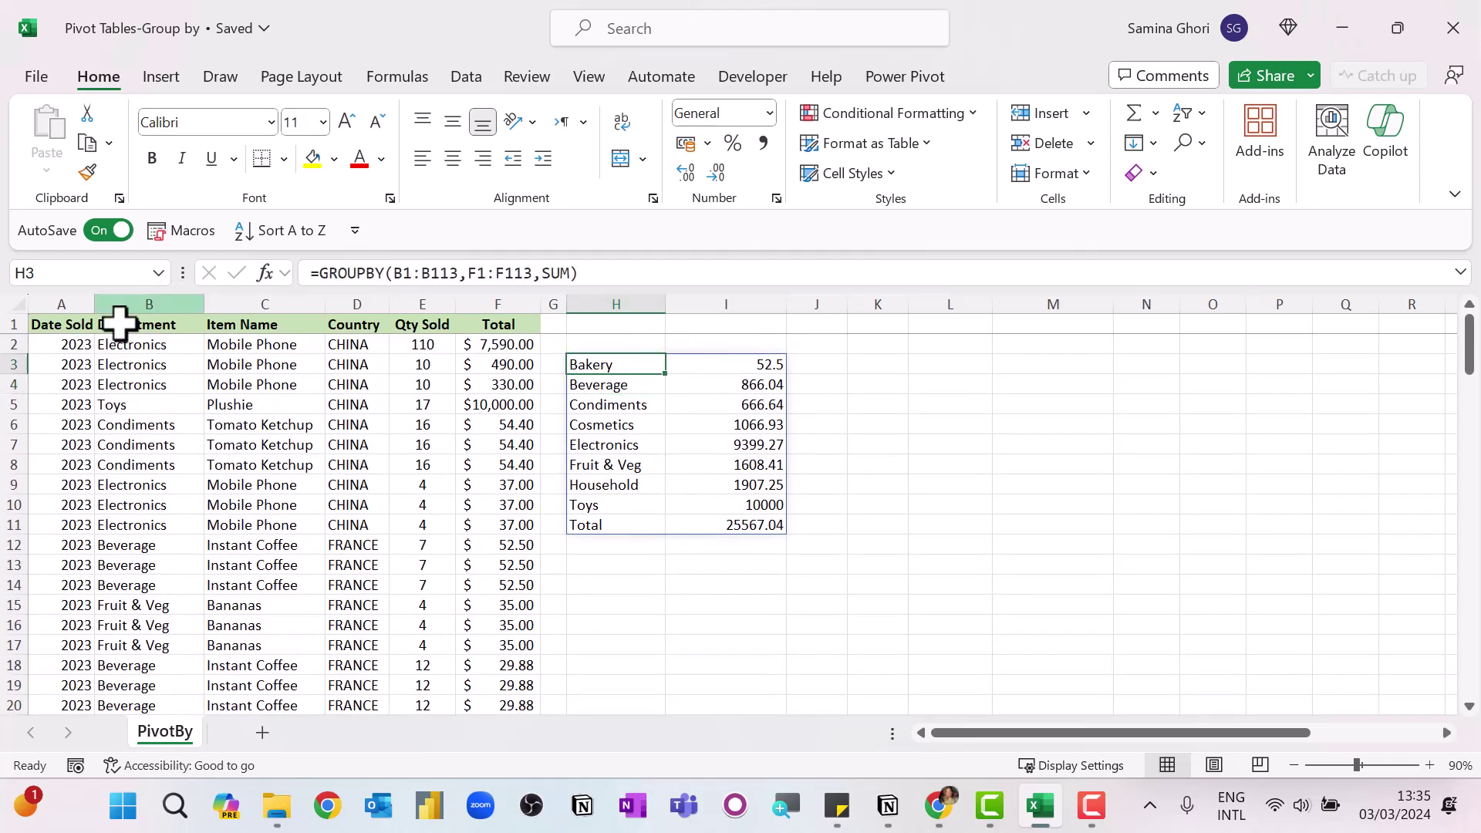
{"action": "left_click", "coordinate": [458, 273]}
{"action": "left_click_drag", "start_coordinate": [458, 273], "coordinate": [405, 273]}
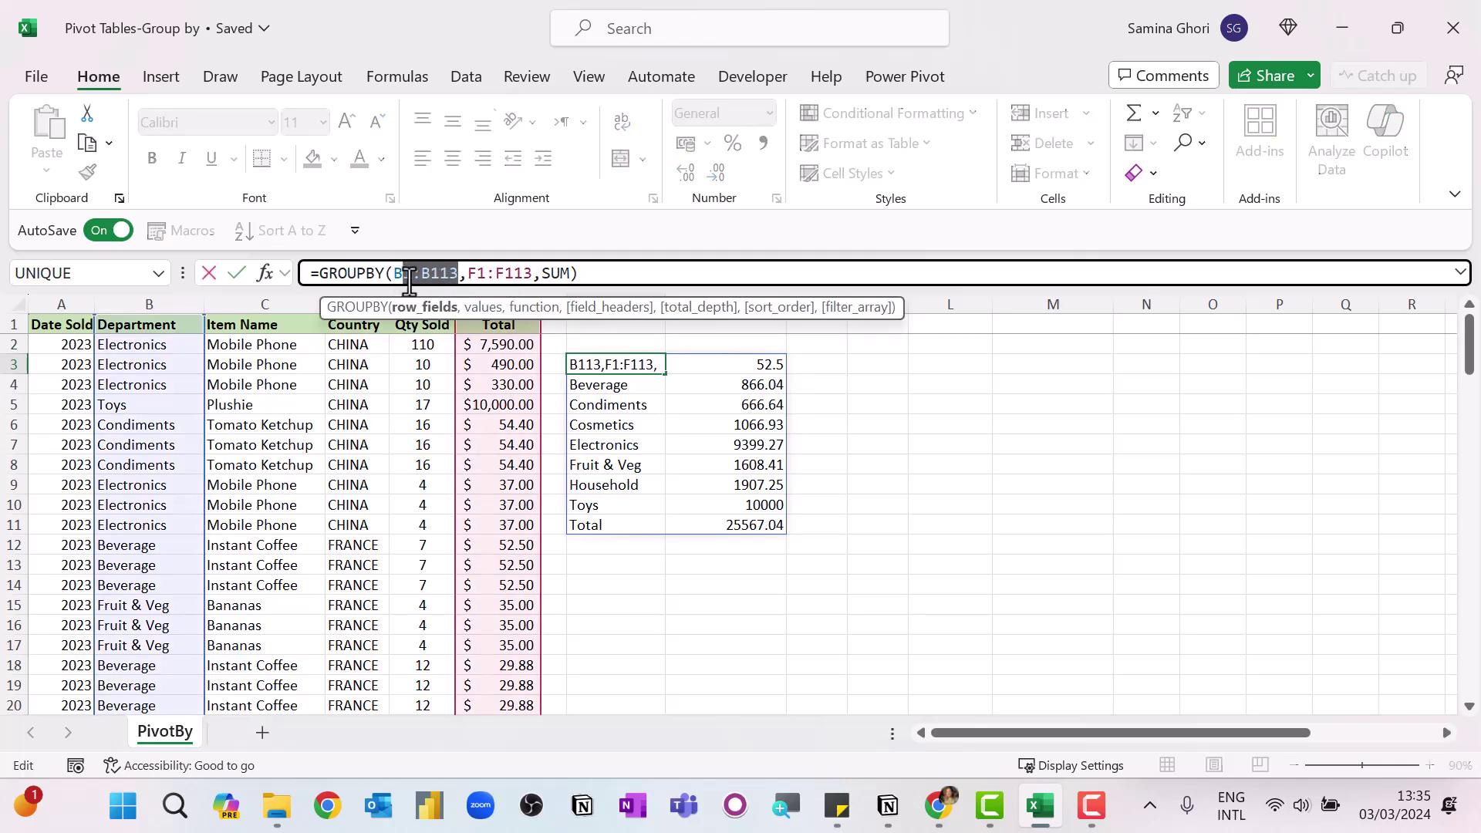
{"action": "key", "text": "BackSpace"}
{"action": "key", "text": "BackSpace"}
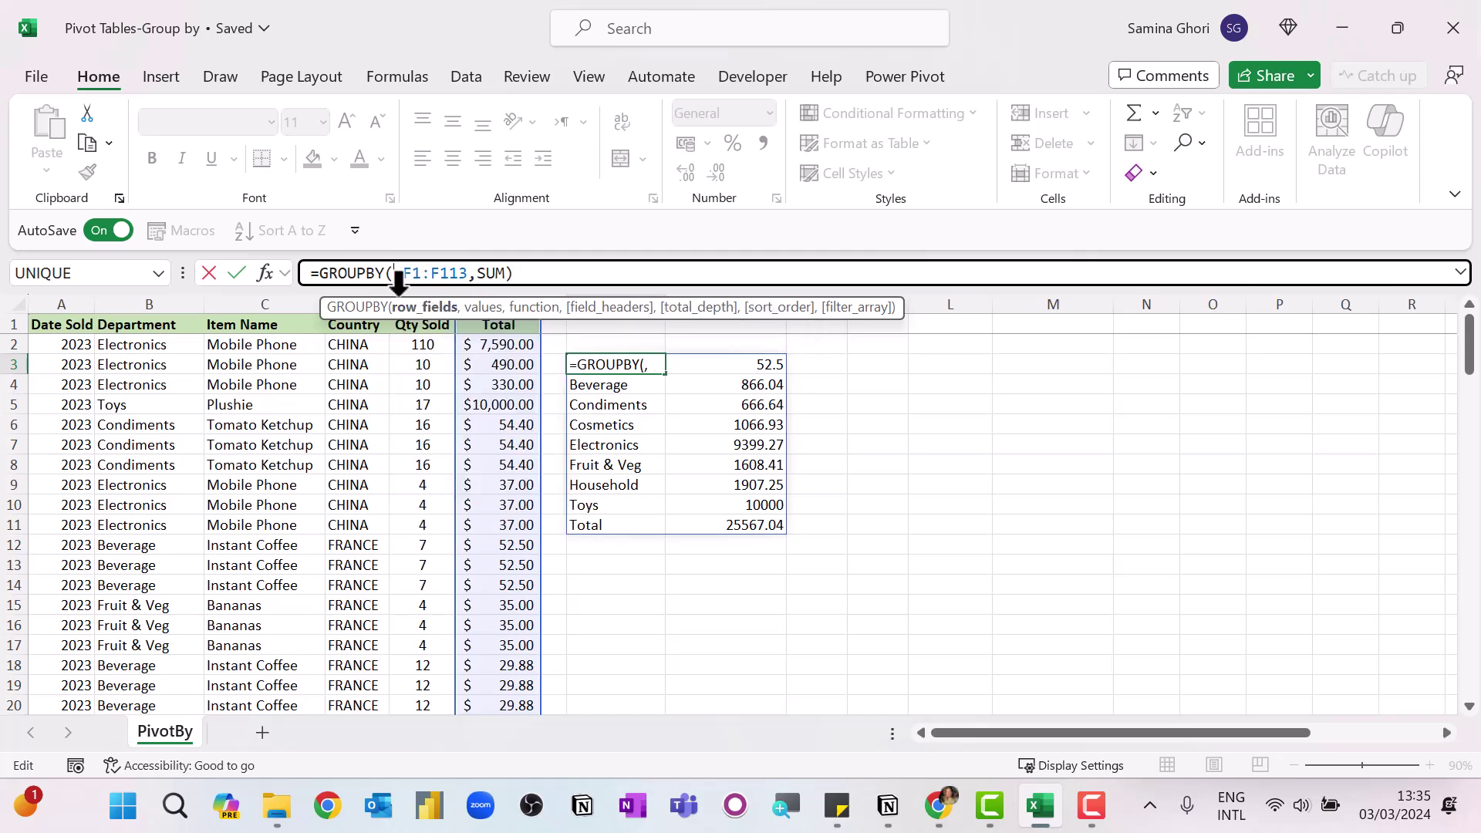
{"action": "left_click", "coordinate": [147, 325]}
{"action": "left_click_drag", "start_coordinate": [213, 342], "coordinate": [278, 322]}
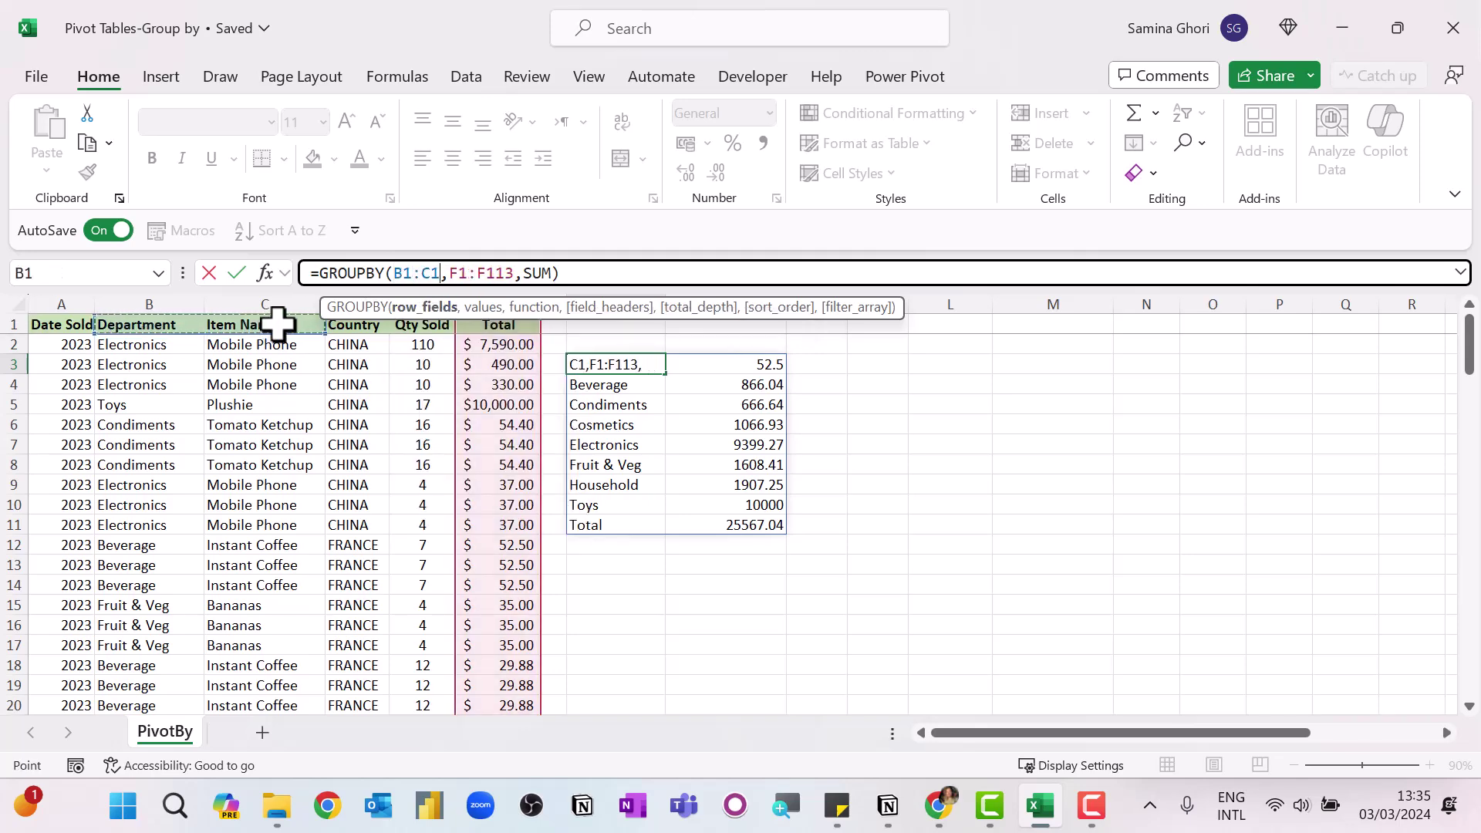
{"action": "key", "text": "ctrl+shift+Down"}
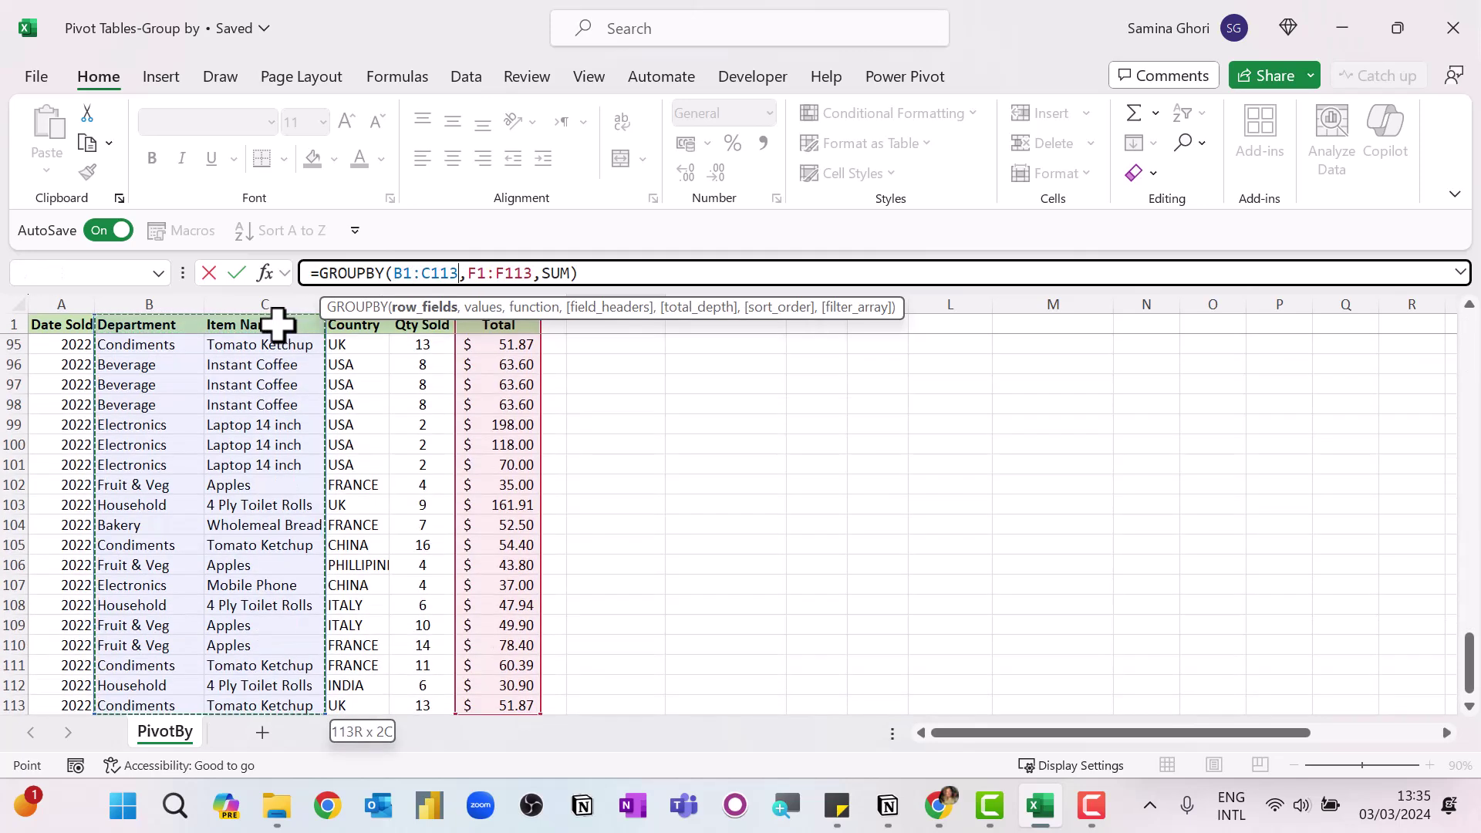
{"action": "key", "text": "Return"}
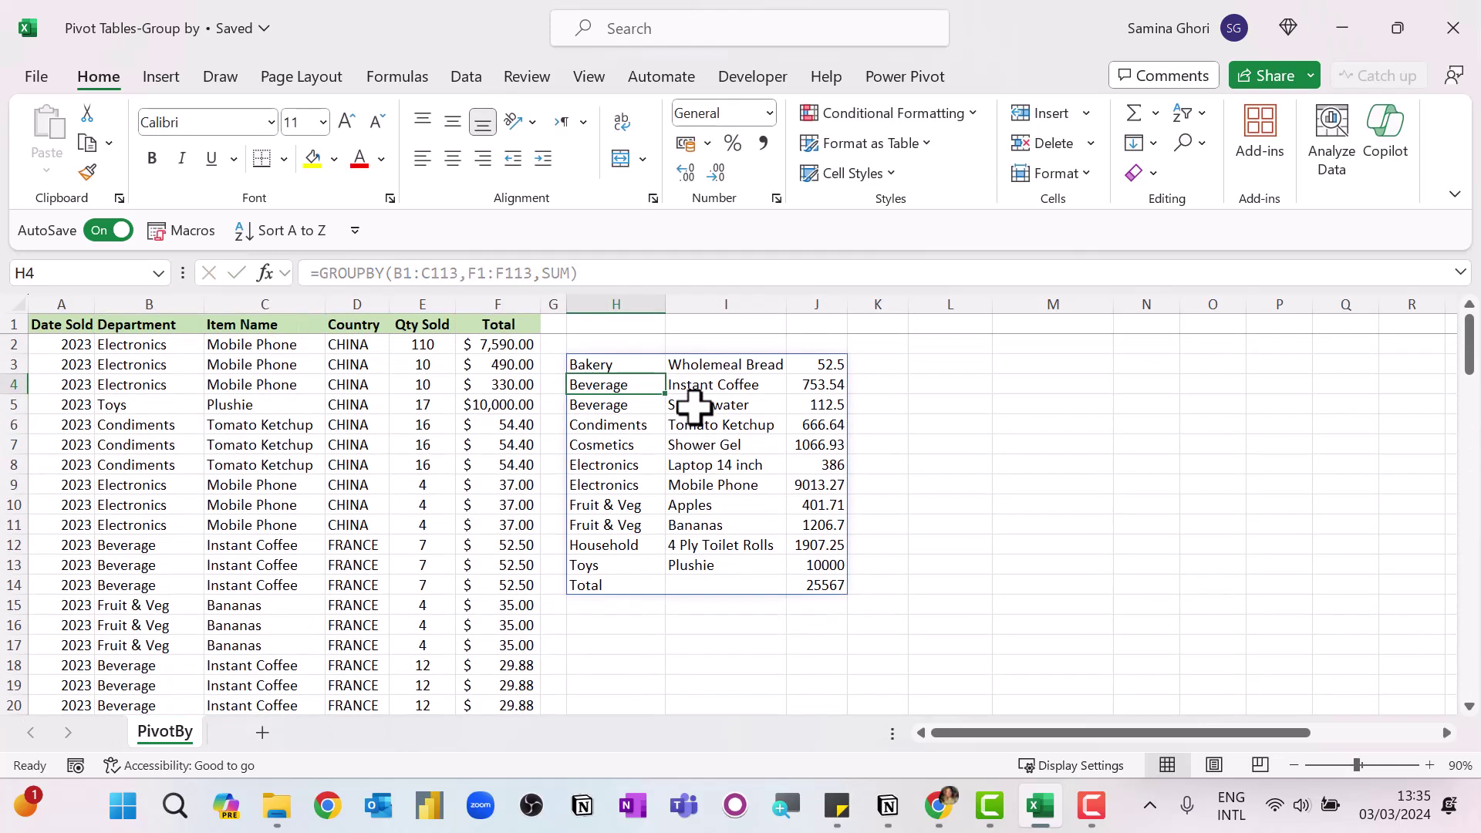
Extend the GROUPBY formula in H3 with field headers 3 (yes and show), total depth 1 (grand totals) and sort order -3.
{"action": "left_click", "coordinate": [642, 363]}
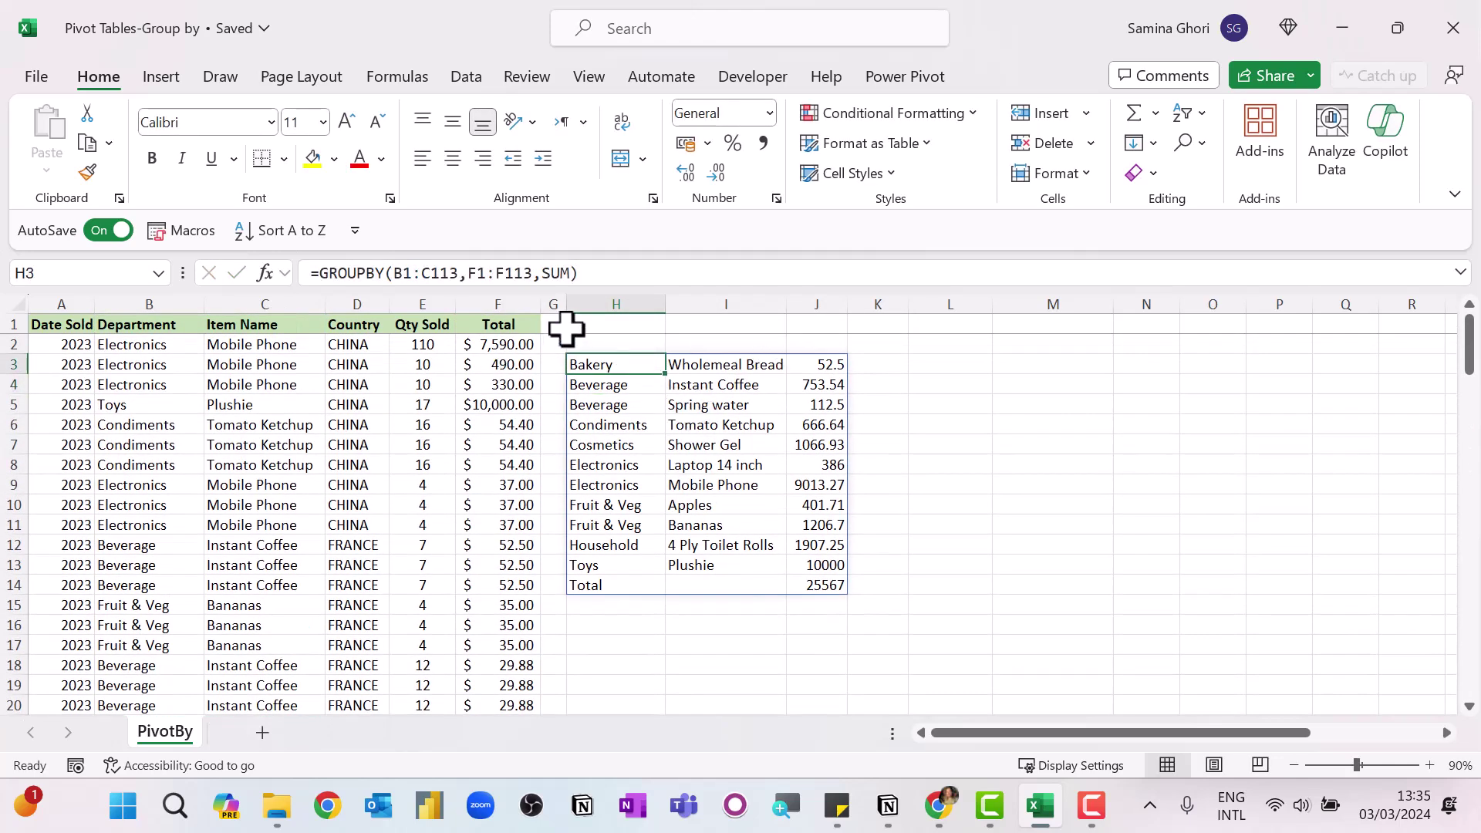
{"action": "left_click", "coordinate": [567, 276]}
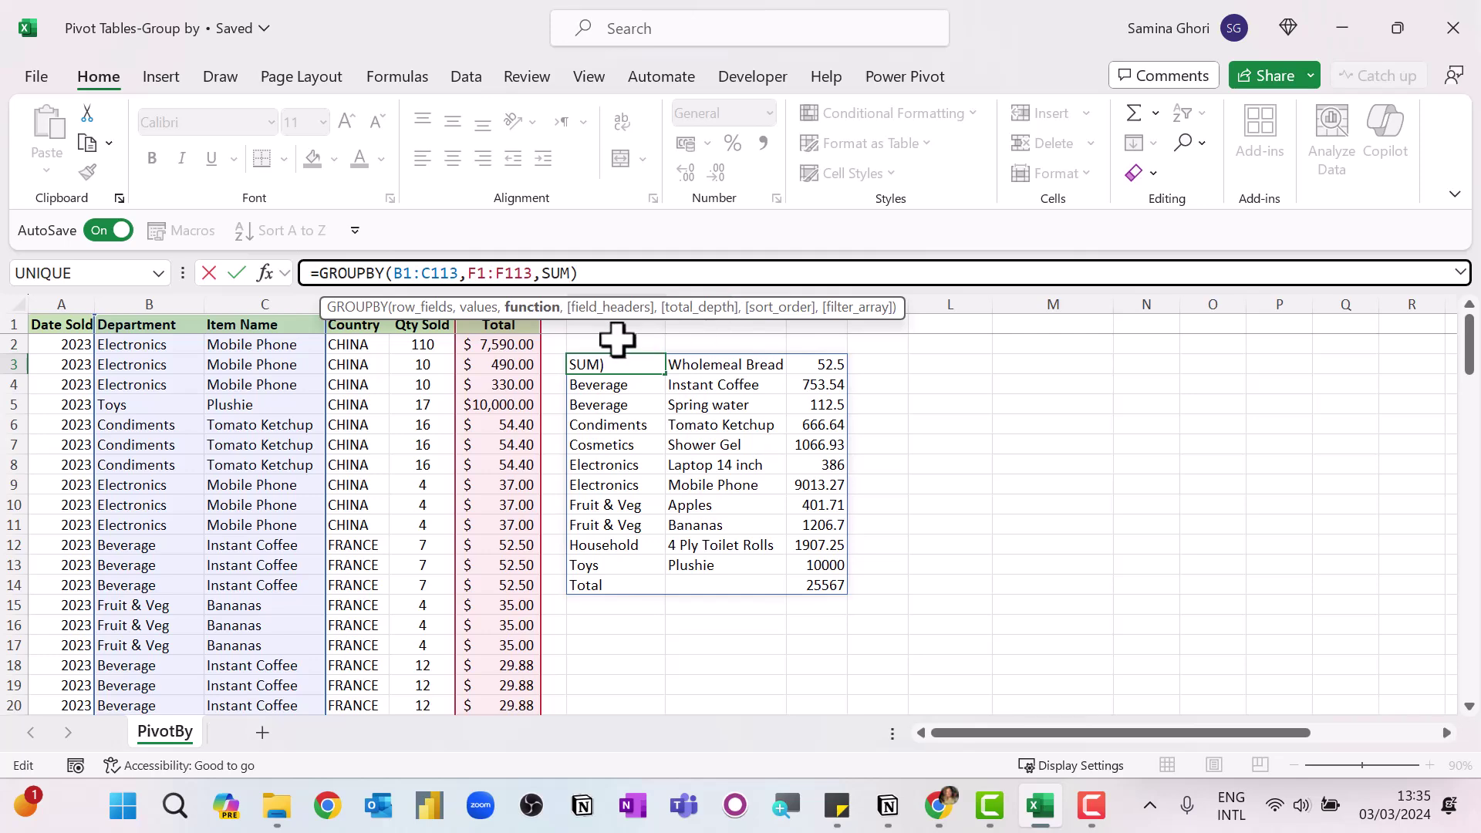
{"action": "type", "text": ","}
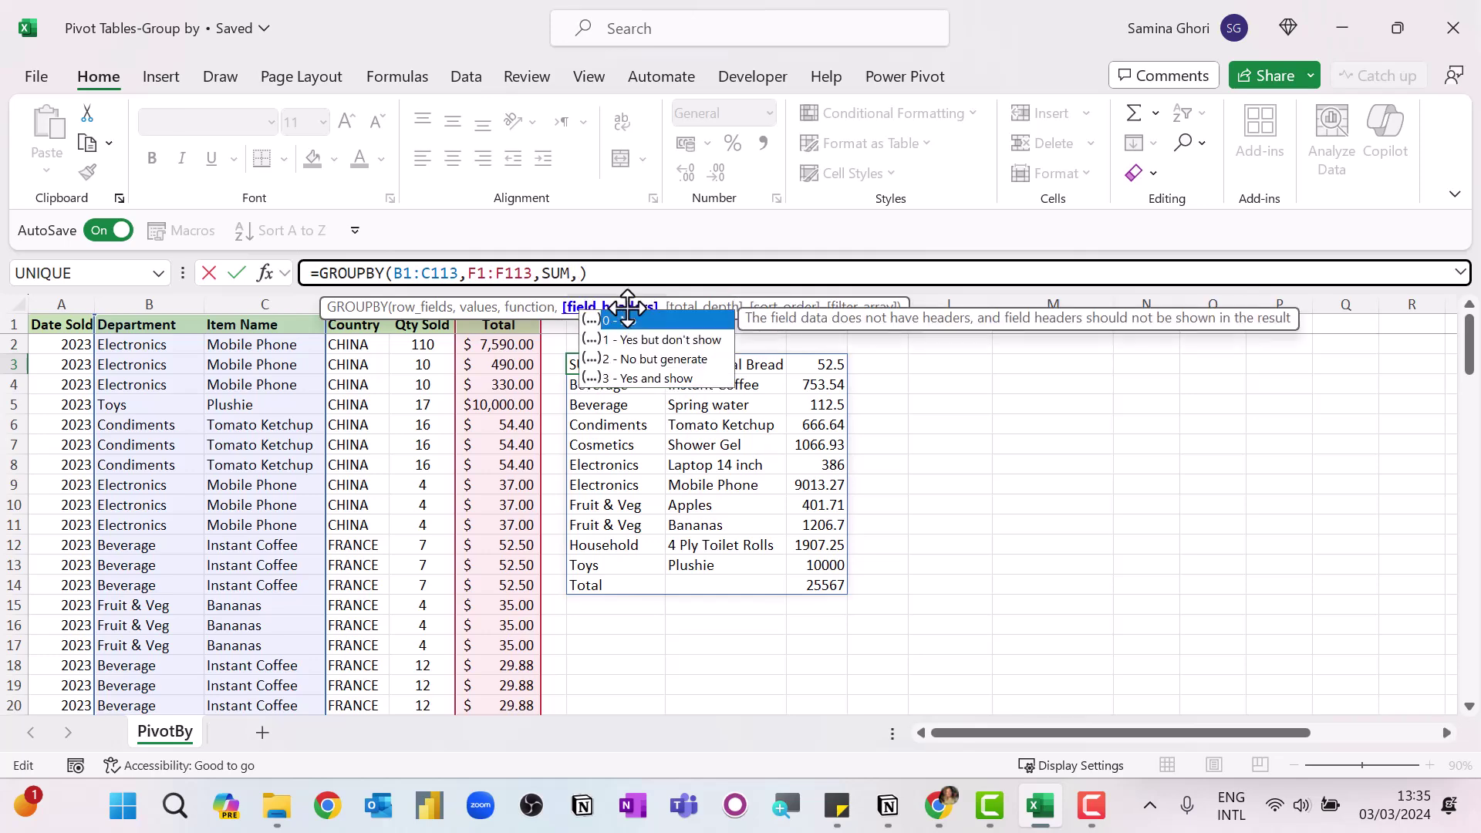
{"action": "type", "text": "3"}
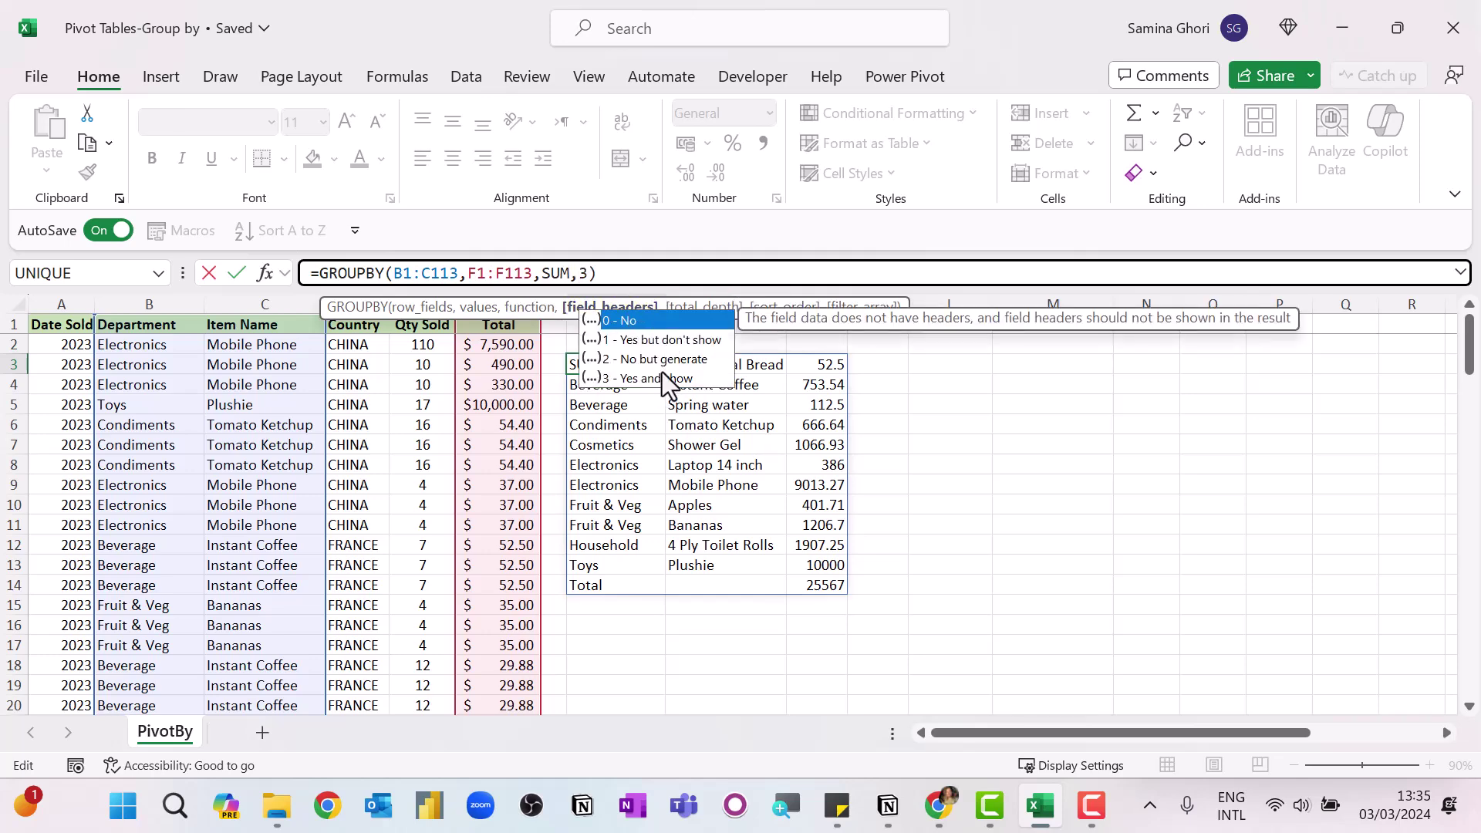
{"action": "type", "text": ","}
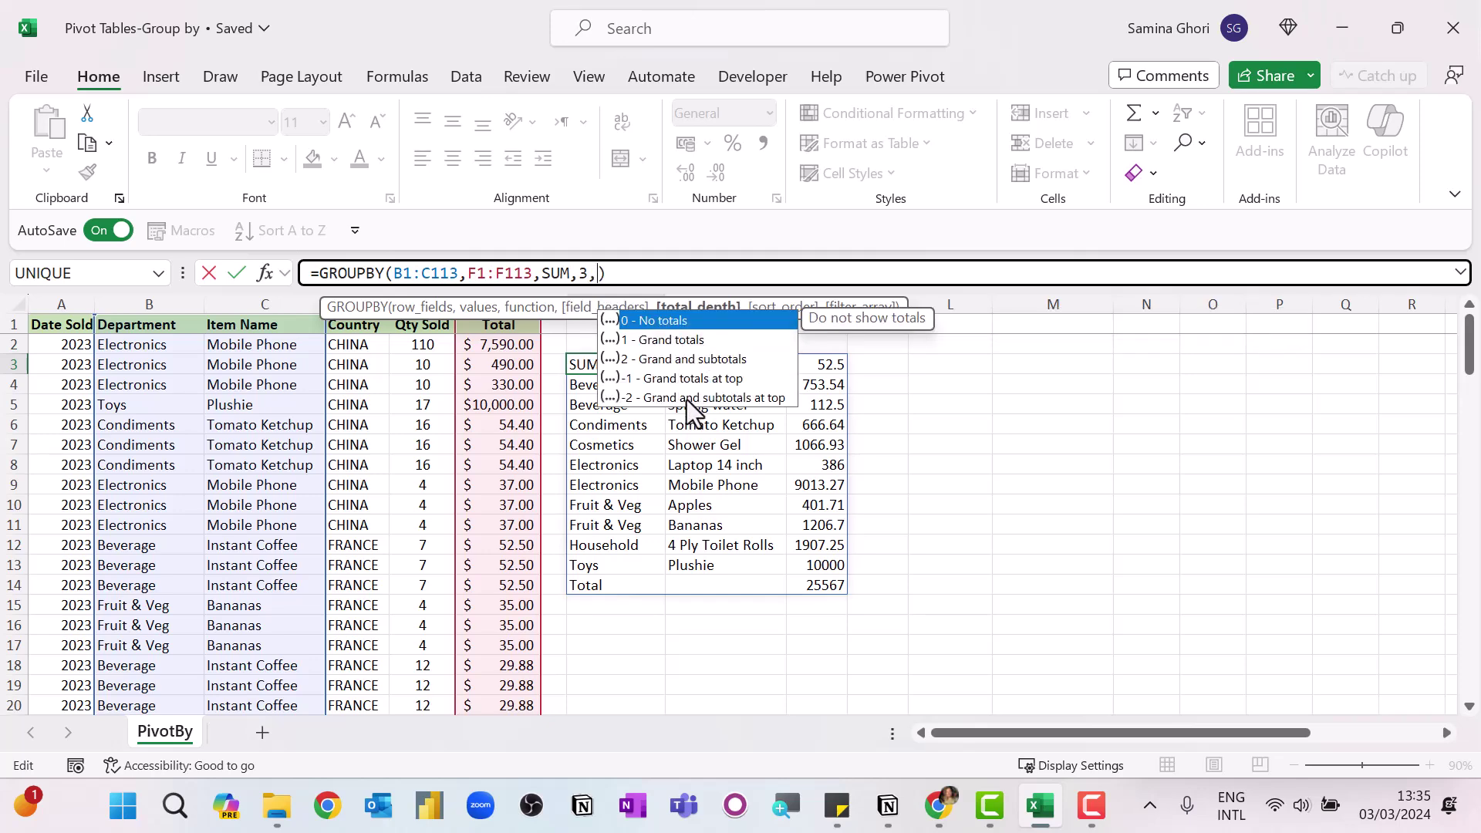
{"action": "type", "text": "1,-3"}
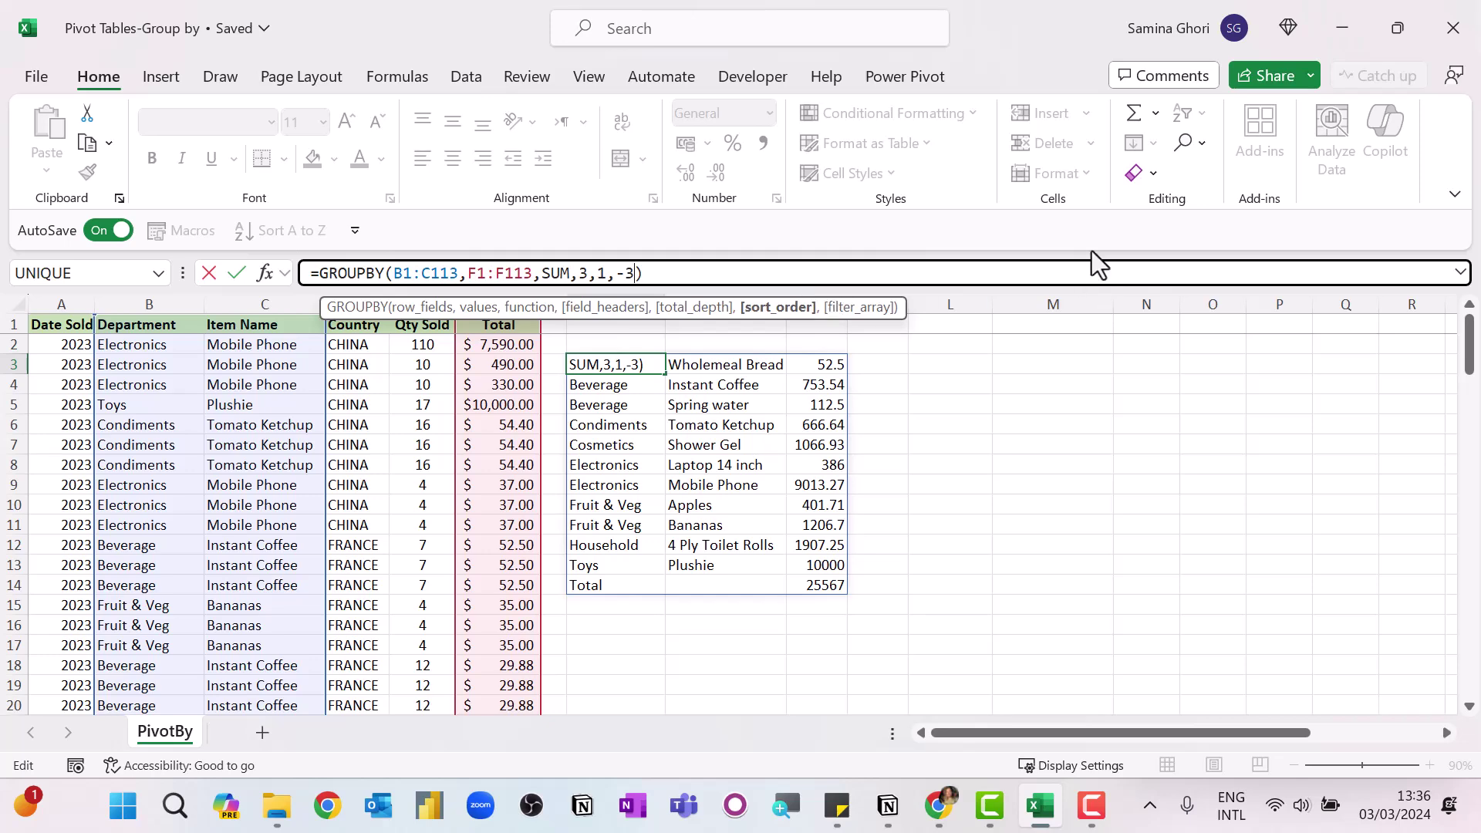
Add the filter array B1:B113="Electronics" to the GROUPBY formula and commit it.
{"action": "type", "text": ","}
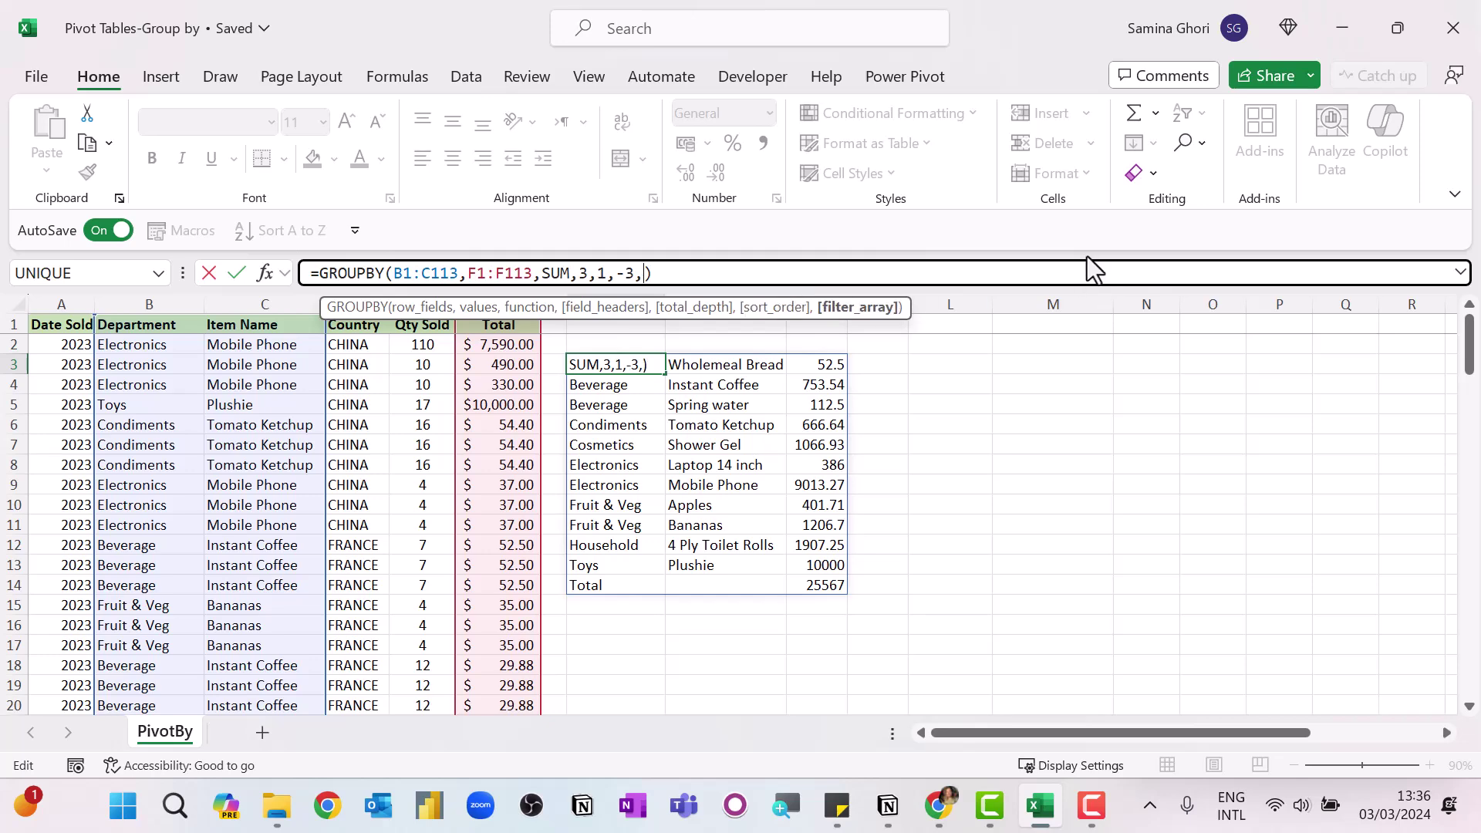
{"action": "left_click", "coordinate": [146, 325]}
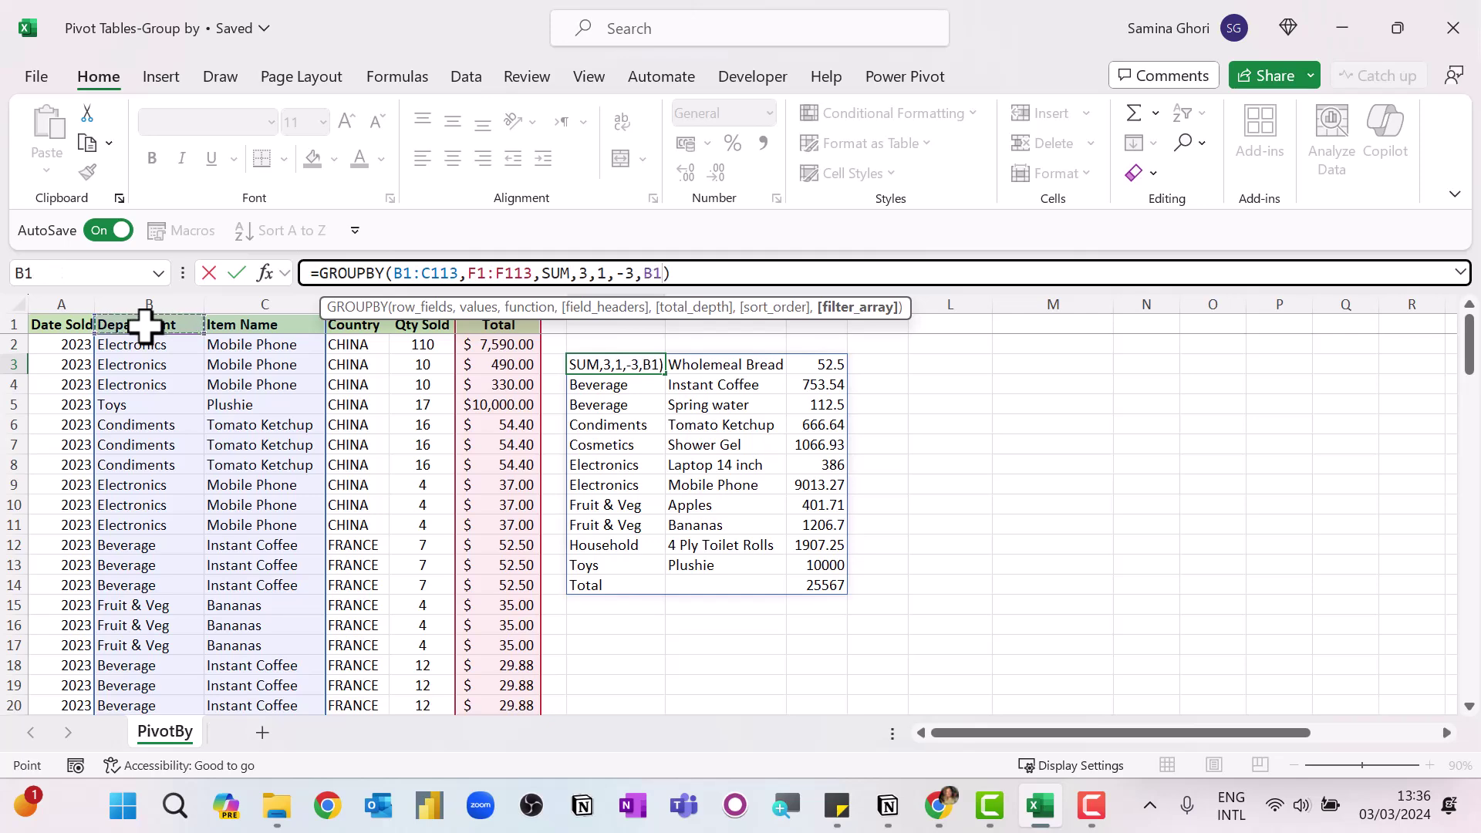
{"action": "key", "text": "ctrl+shift+Down"}
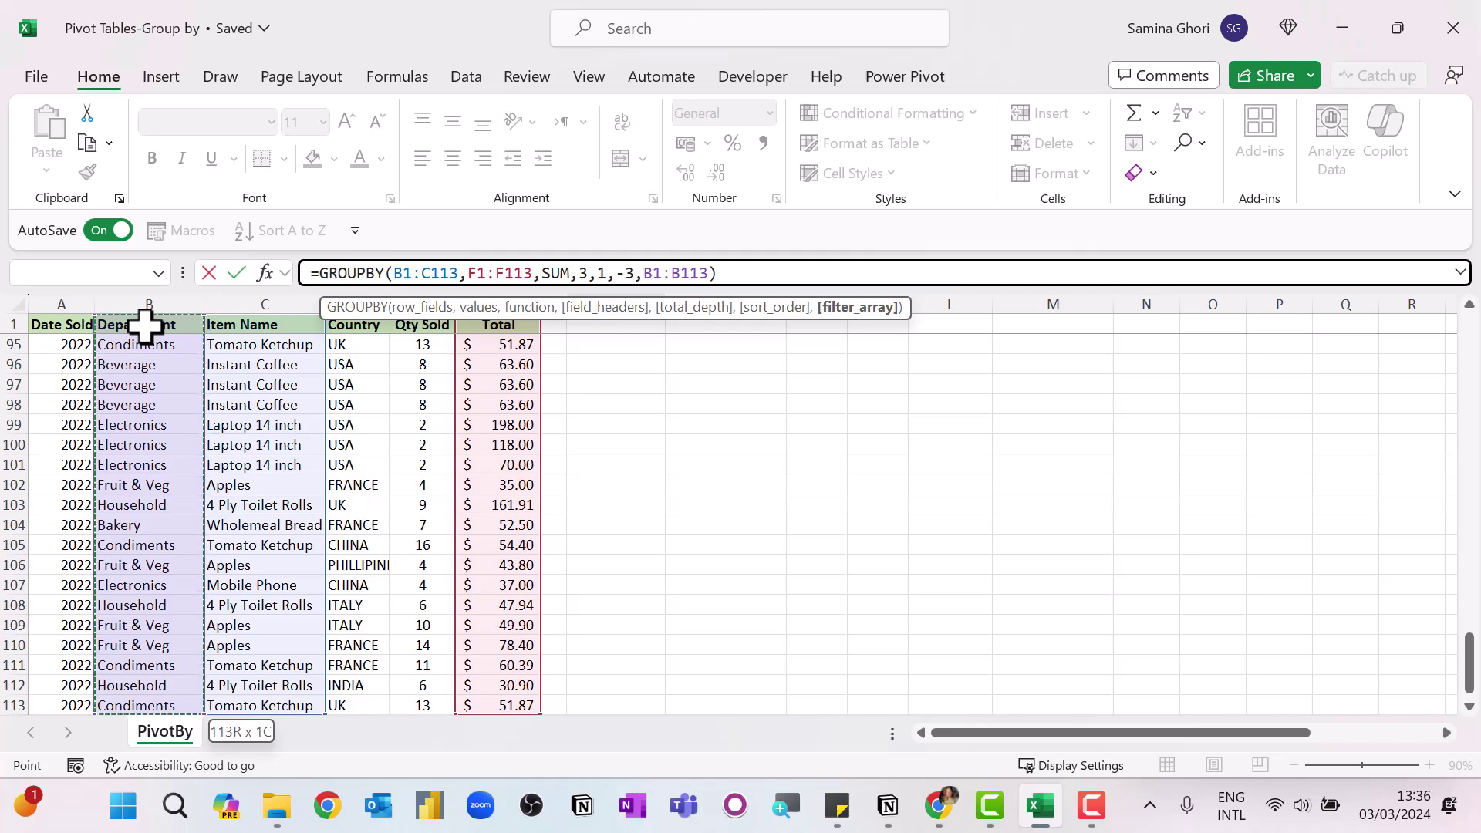
{"action": "type", "text": "="}
{"action": "scroll", "coordinate": [668, 509], "scroll_direction": "up", "scroll_amount": 7}
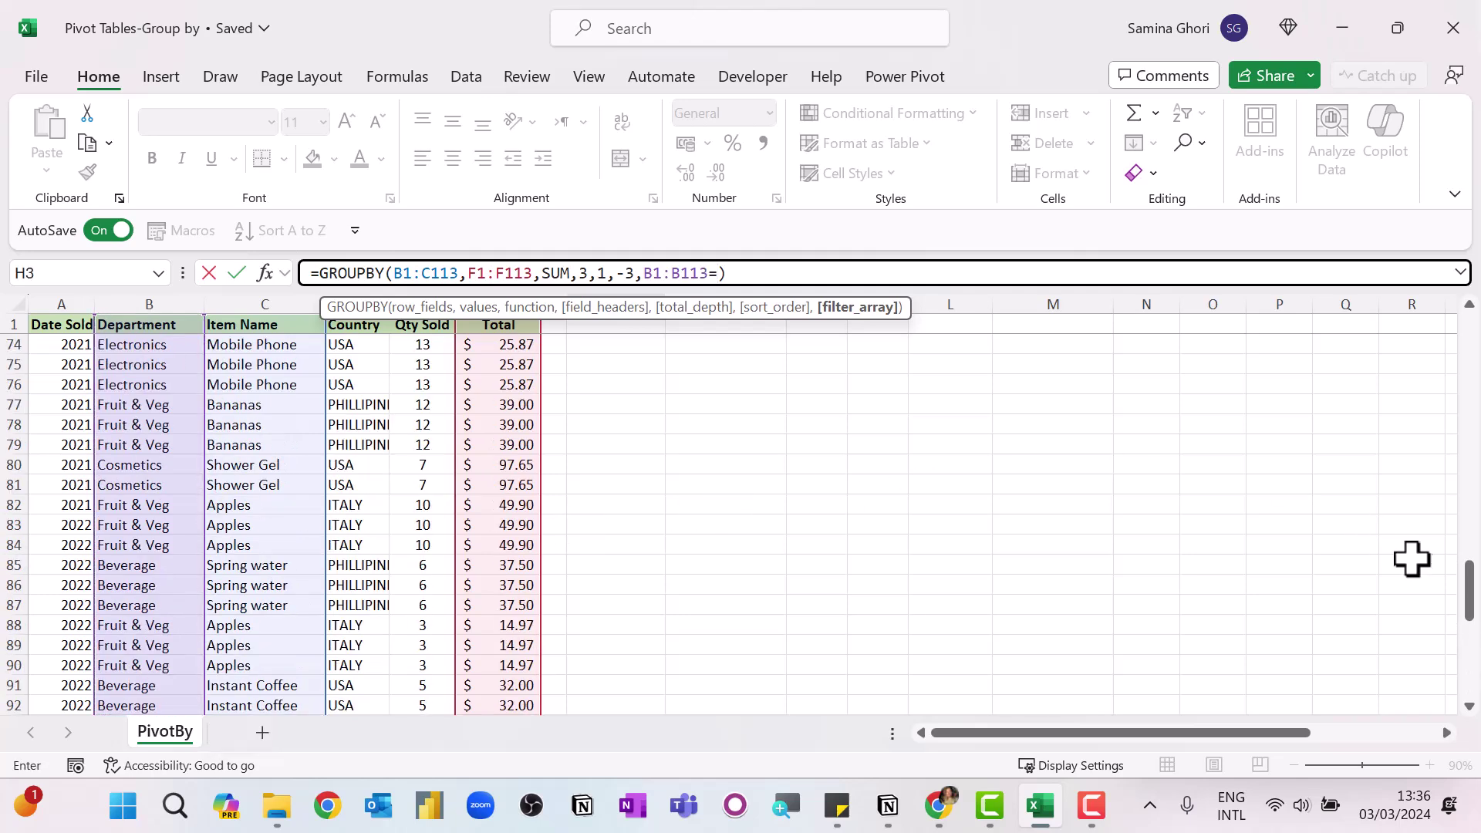
{"action": "left_click_drag", "start_coordinate": [1472, 595], "coordinate": [1467, 328]}
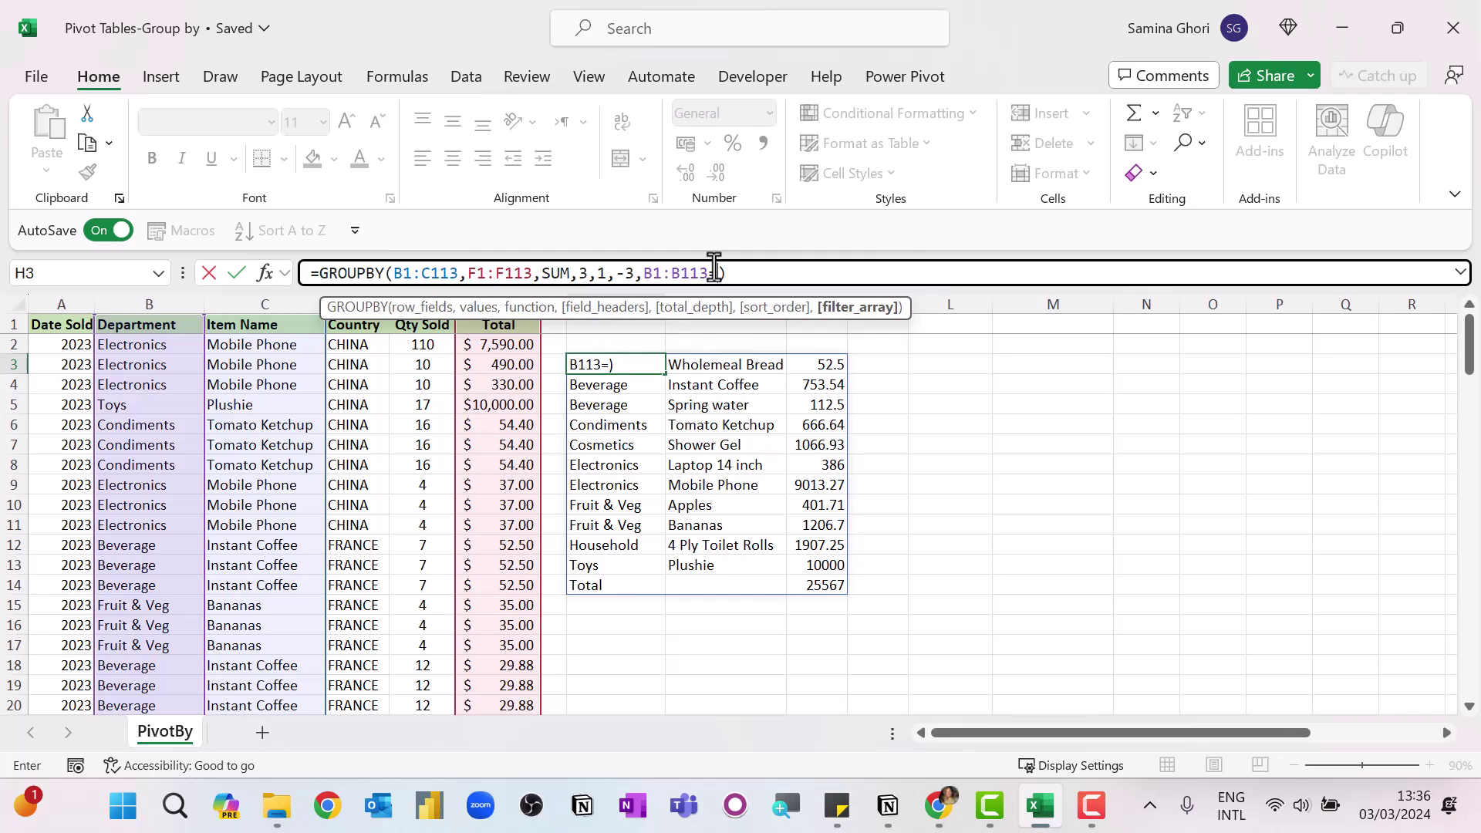
{"action": "type", "text": "\"Electronis"}
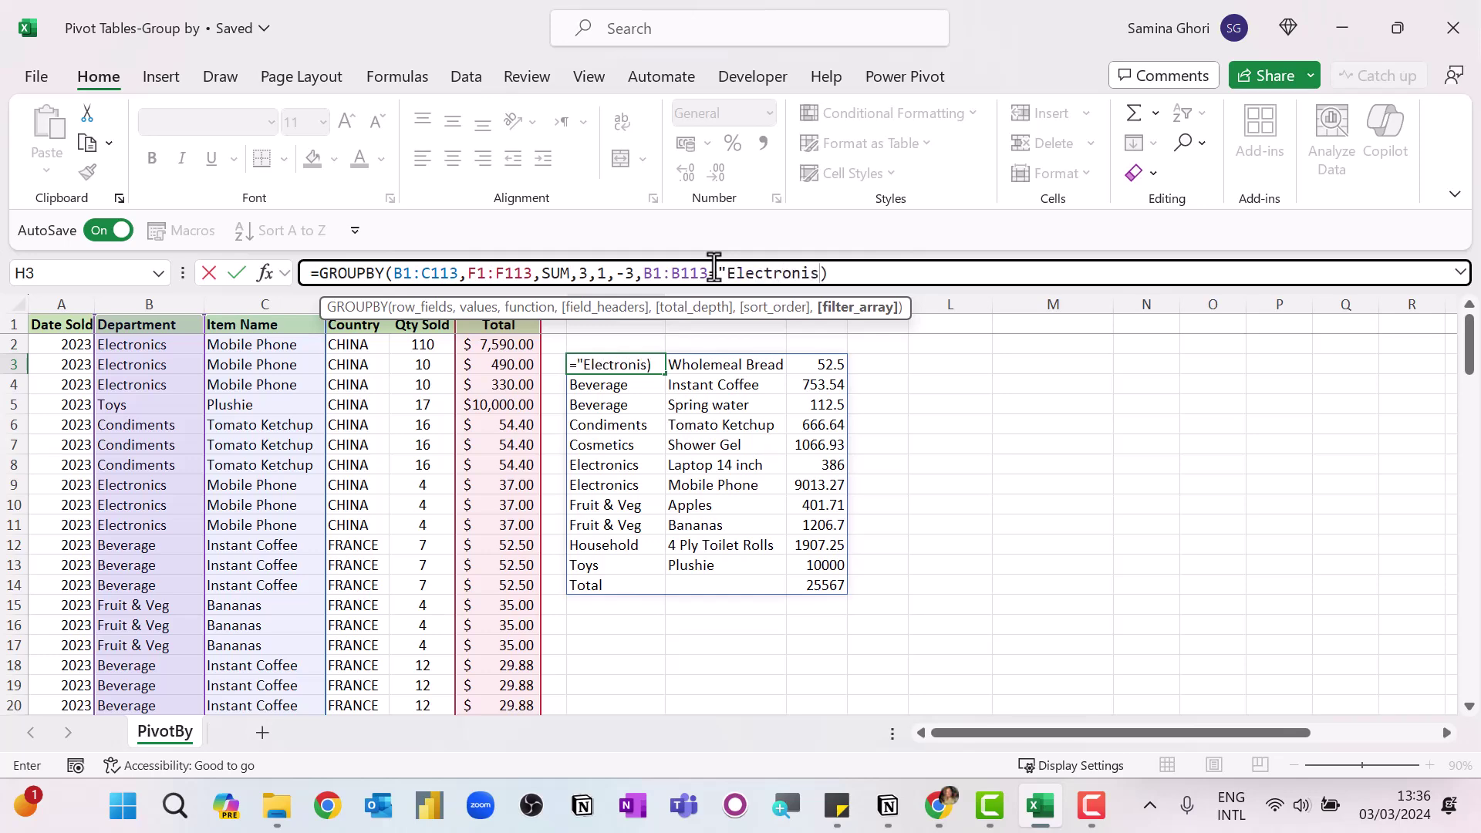
{"action": "key", "text": "BackSpace"}
{"action": "type", "text": "cs\""}
{"action": "key", "text": "Return"}
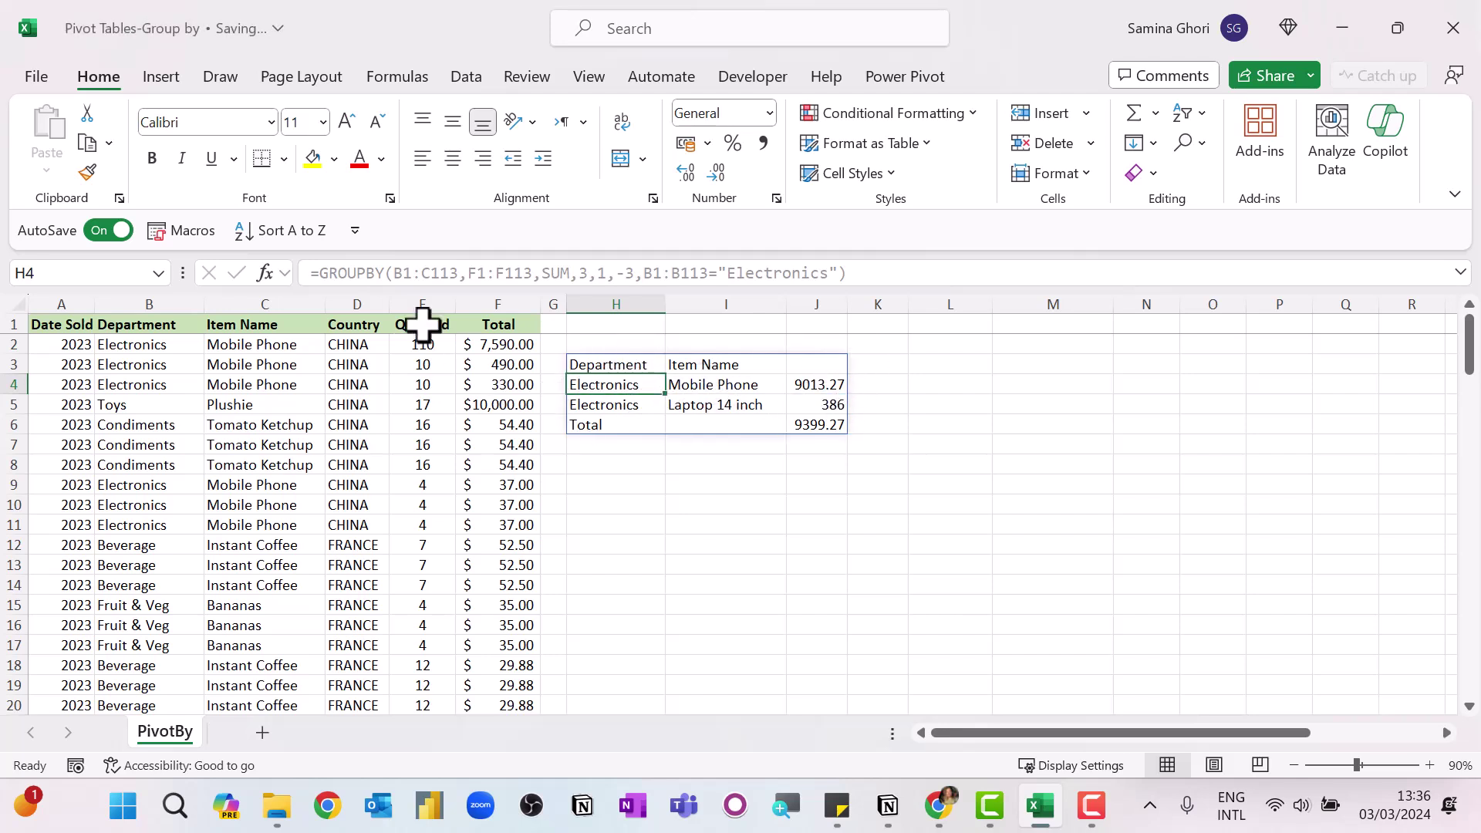
{"action": "left_click", "coordinate": [931, 367]}
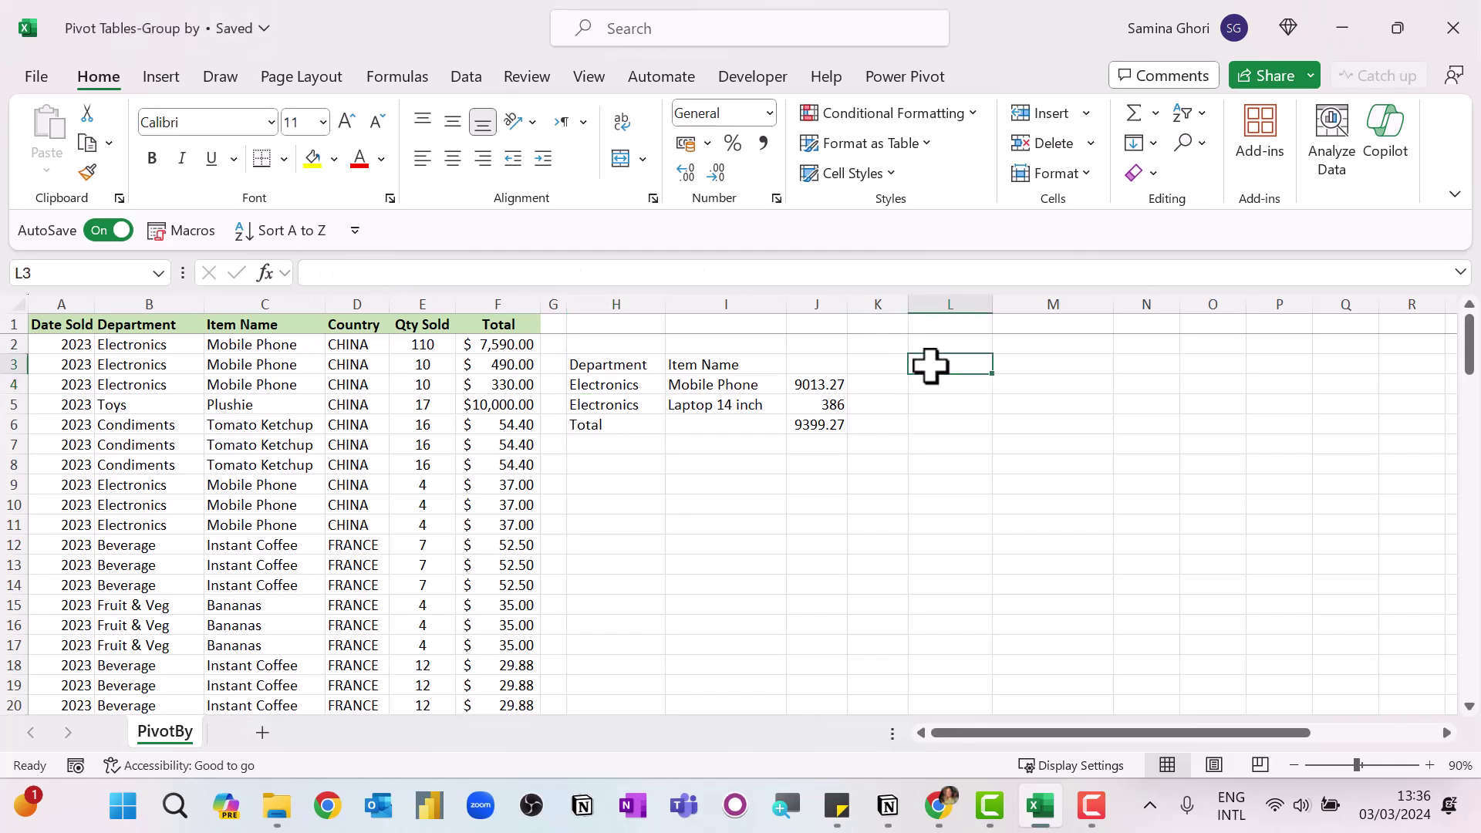